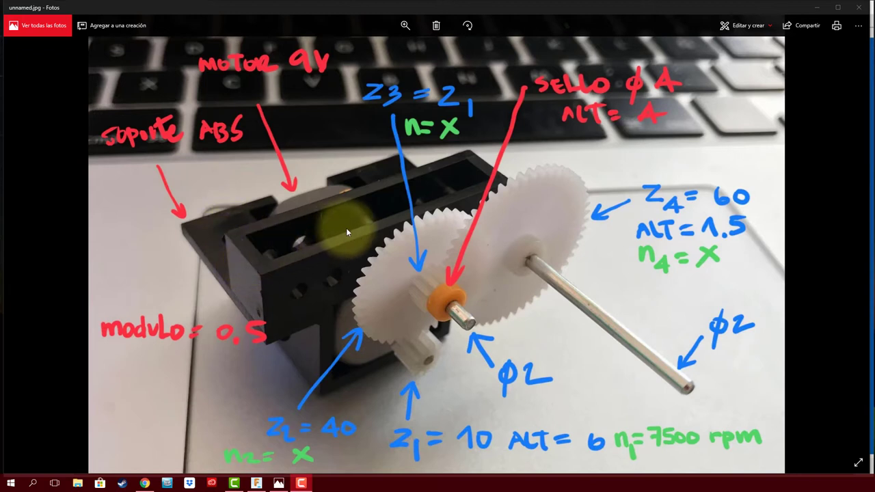
Step: Review the annotated gearbox photo, then bring the GEARBOX TOY v2 model forward in Fusion 360
click(258, 483)
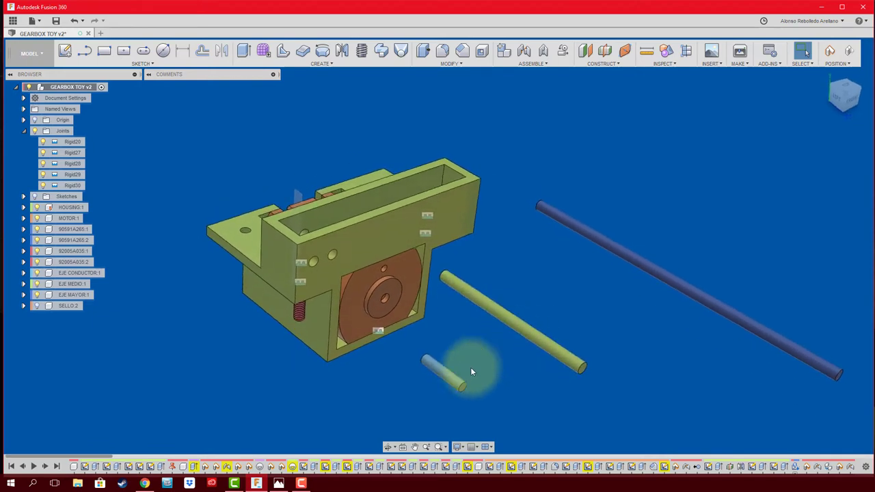
Step: Move the yellow shaft out of the way and capture the new component positions
drag(506, 320, 528, 298)
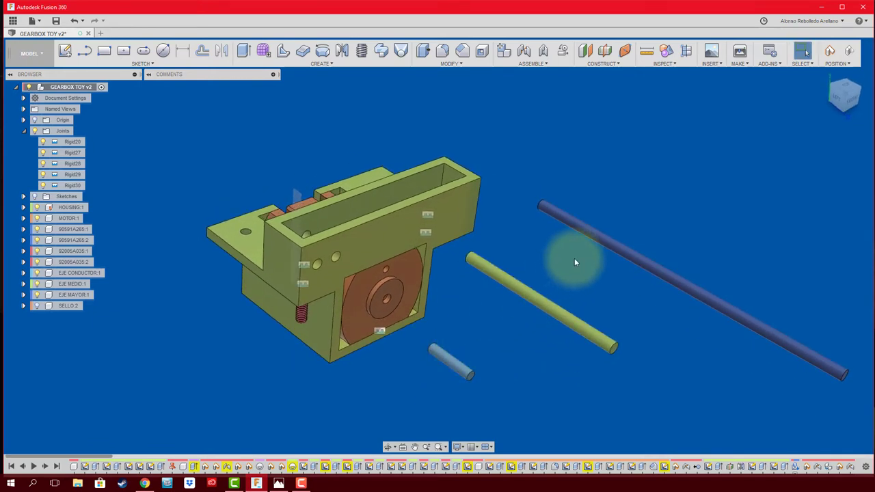
drag(604, 237, 603, 209)
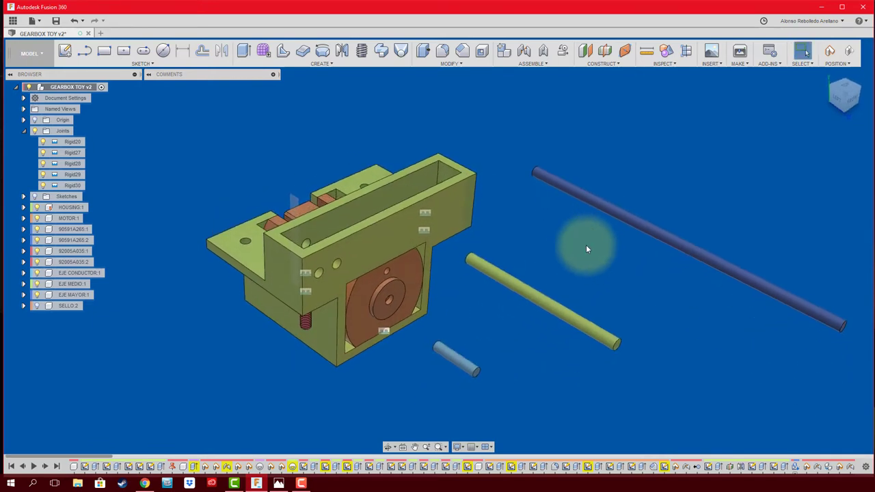
key(j)
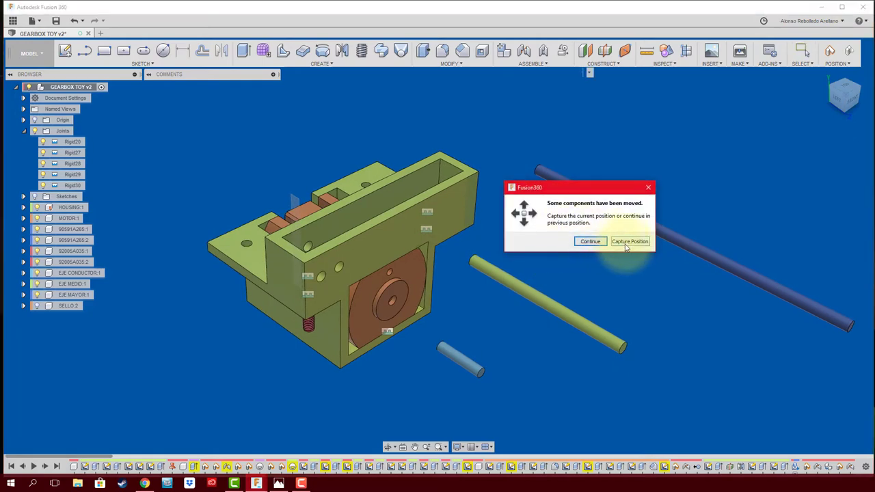
click(628, 243)
Step: Join the small shaft's end to the motor face centre with a revolute joint (Rev81)
click(472, 364)
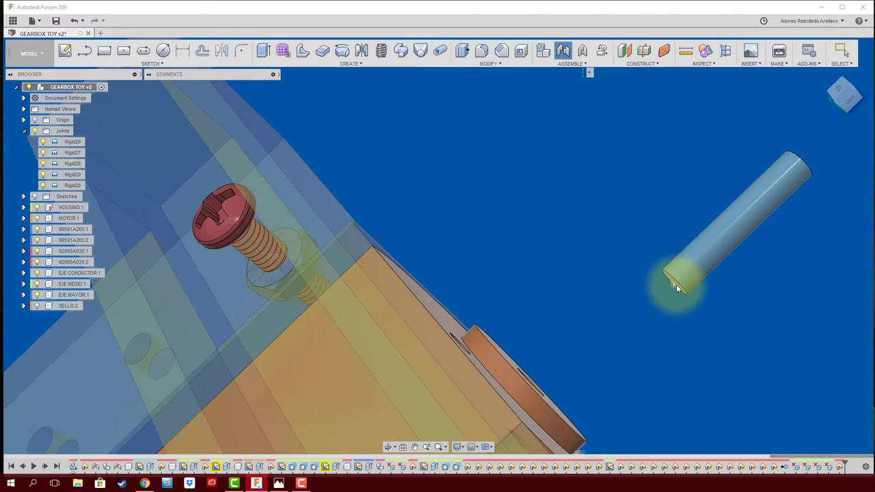
scroll(676, 284, up, 3)
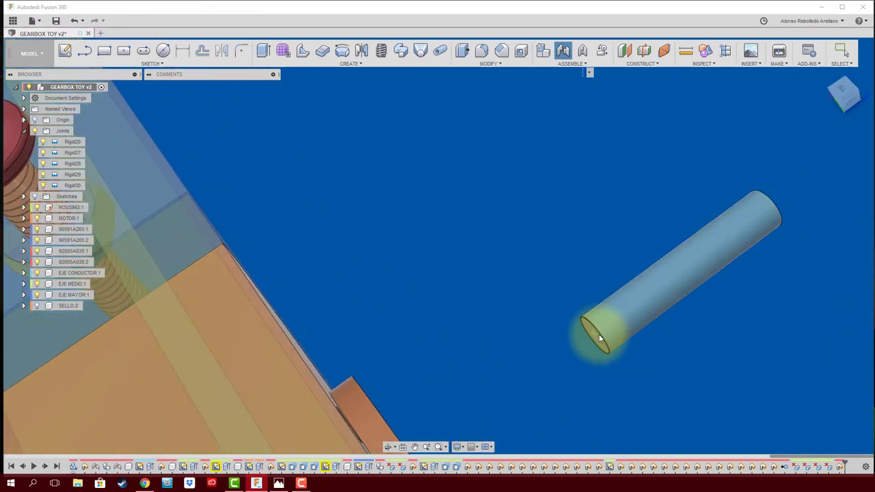
click(595, 335)
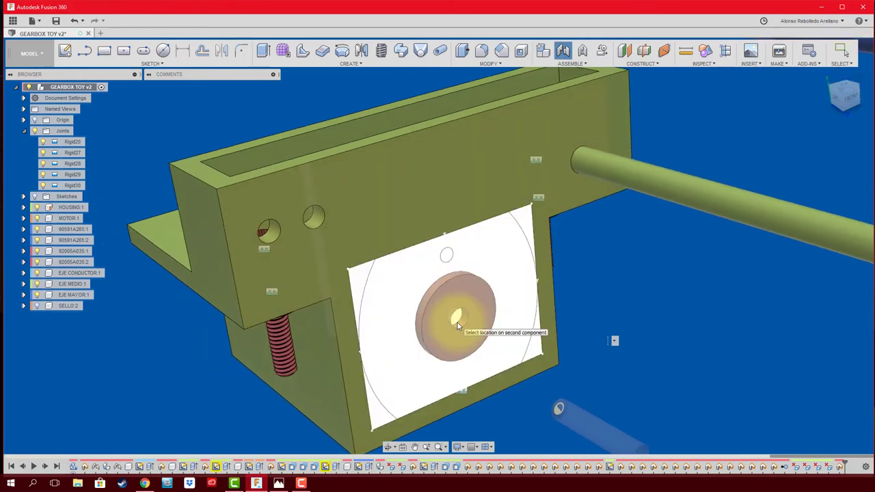
click(458, 318)
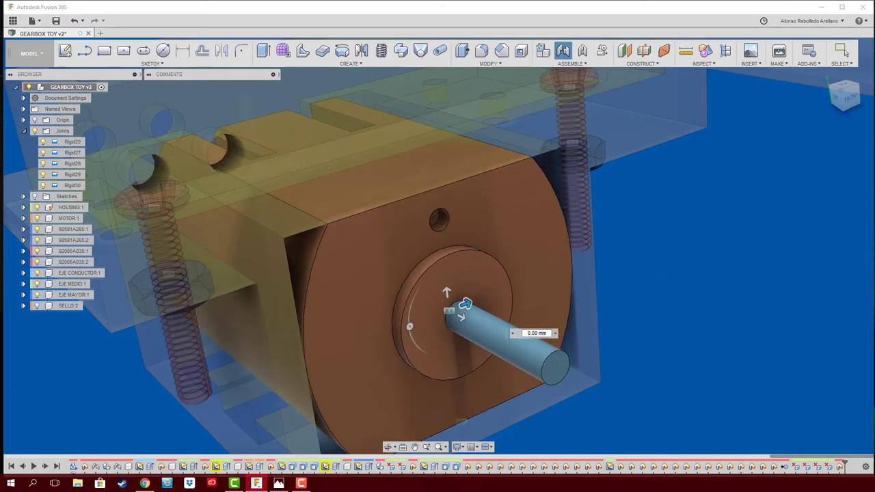
click(793, 267)
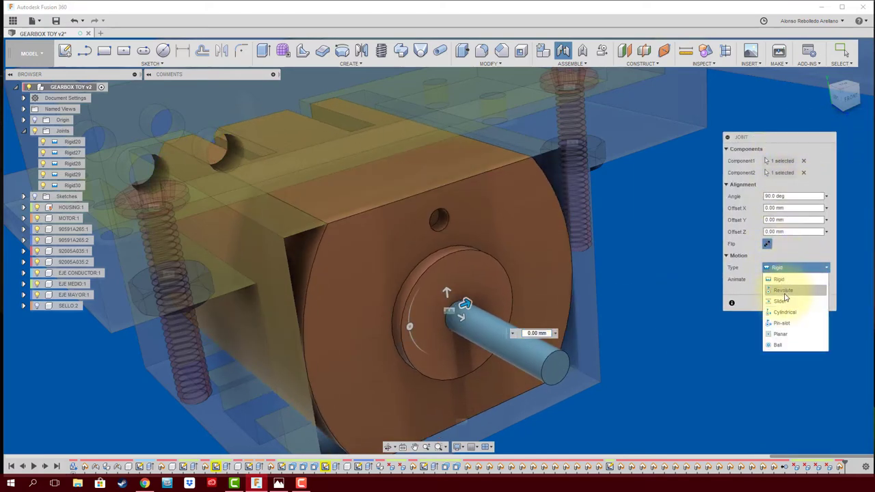
click(785, 292)
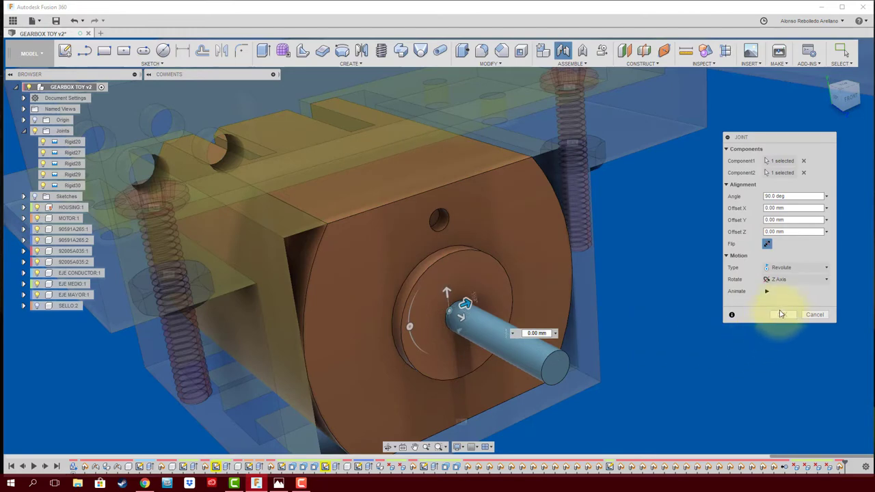
click(784, 315)
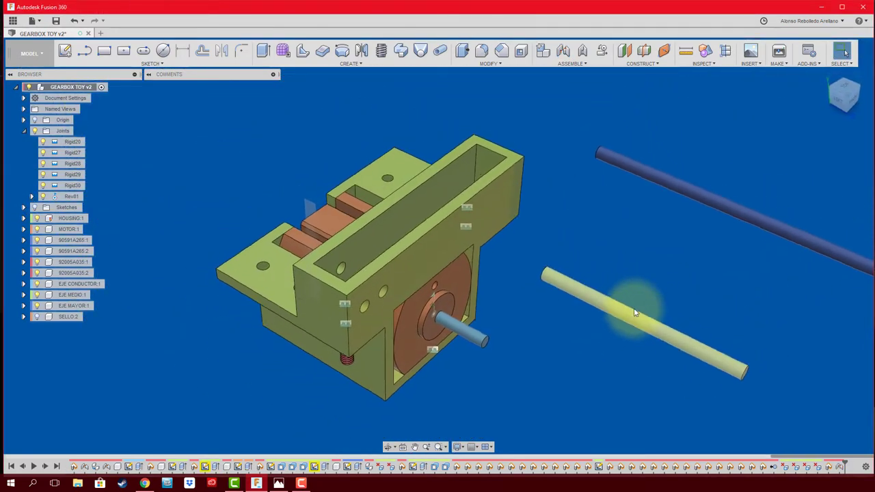
Step: Run the SpurGear script with module 0.50, 10 teeth, 6.00 mm thickness and a 2.00 mm hole
drag(635, 312, 420, 240)
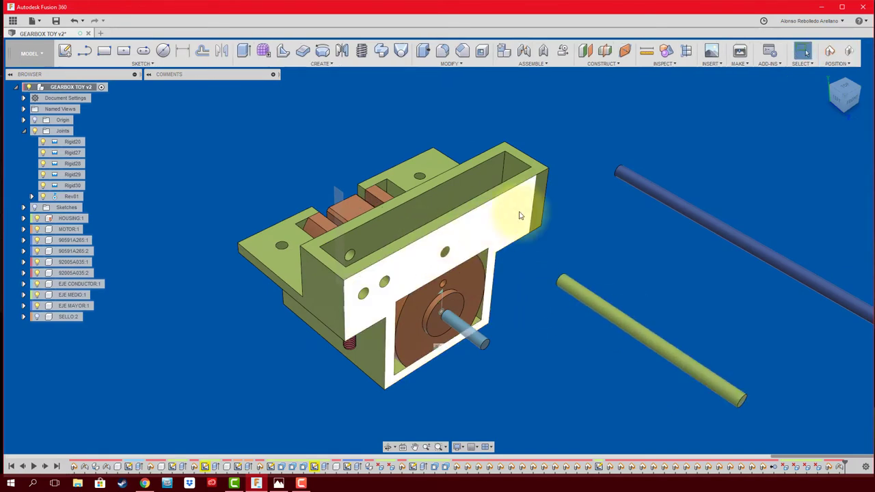
mouse_move(642, 268)
shift+middle_down()
mouse_move(521, 217)
mouse_move(545, 326)
shift+middle_up()
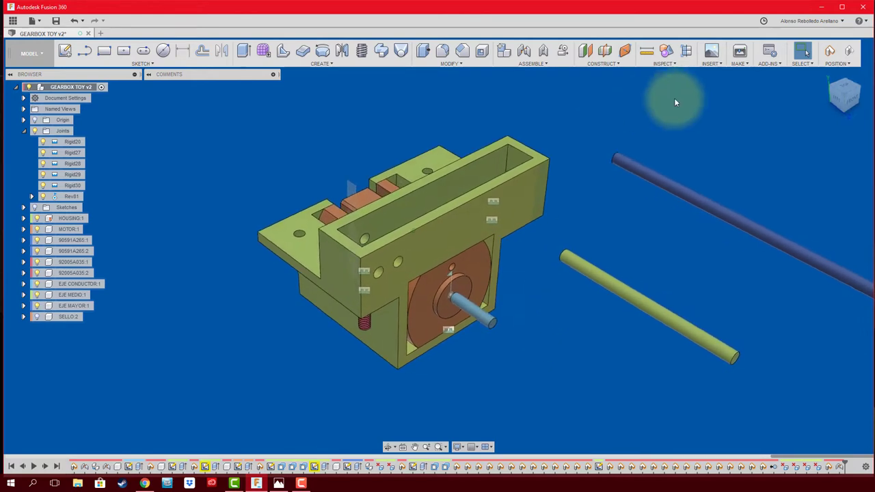
click(769, 53)
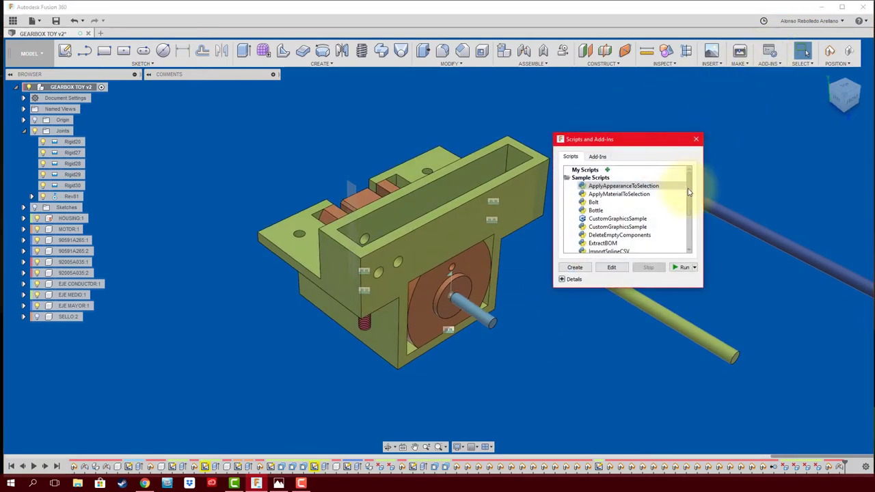
scroll(656, 219, down, 3)
click(607, 228)
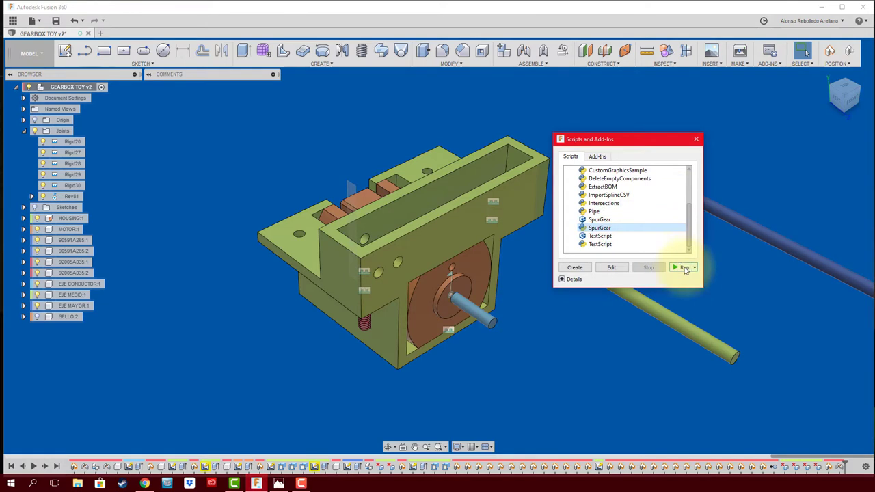
click(681, 267)
double_click(778, 274)
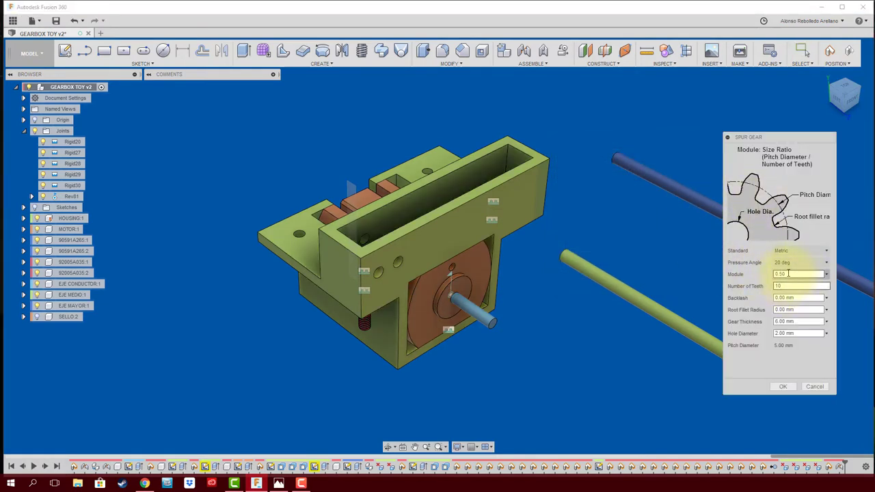
click(787, 288)
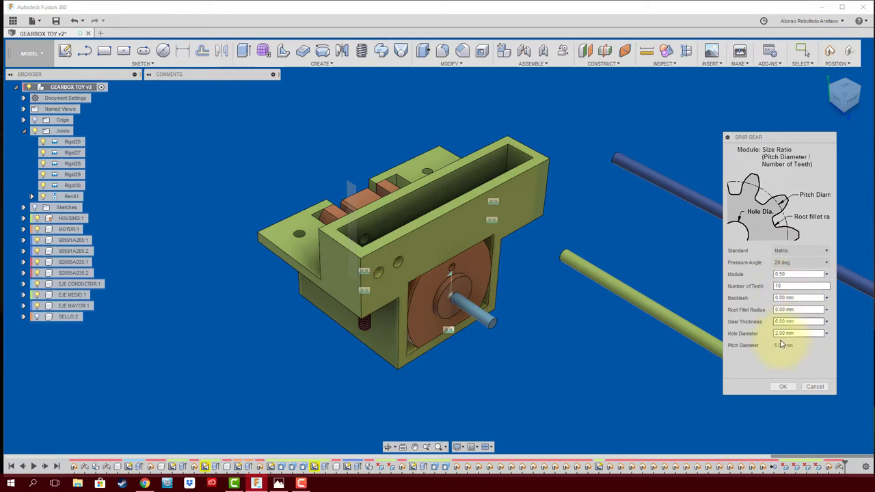
click(798, 333)
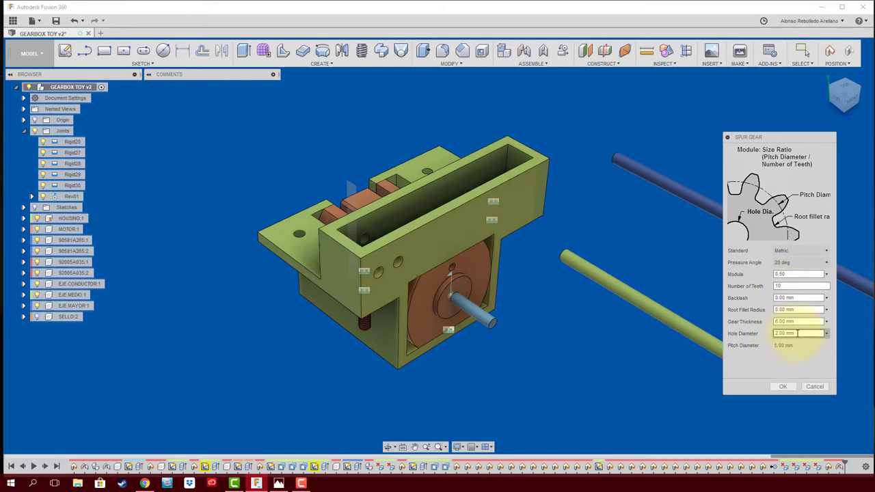
click(783, 387)
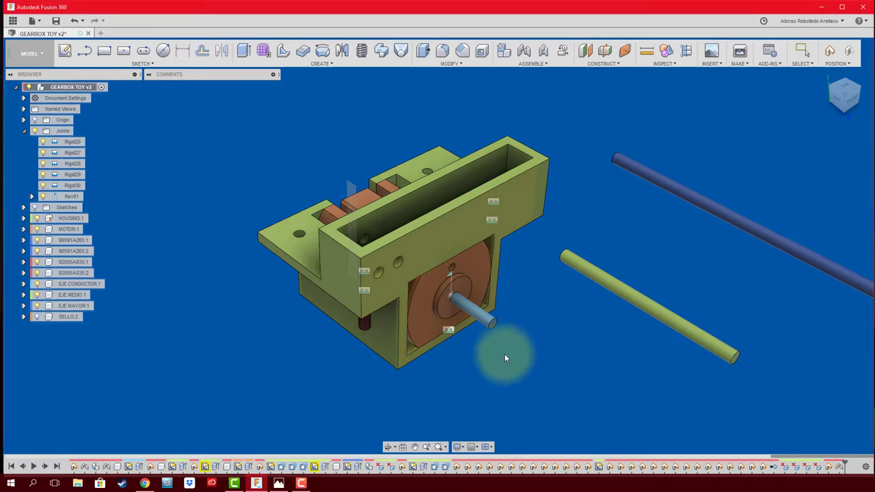
Step: Move the new 10-tooth gear to the motor shaft and fix it on the shaft end with rigid joint Rigid82
mouse_move(313, 294)
mouse_down()
mouse_move(370, 369)
mouse_move(528, 350)
mouse_up()
scroll(558, 337, up, 3)
scroll(563, 340, up, 3)
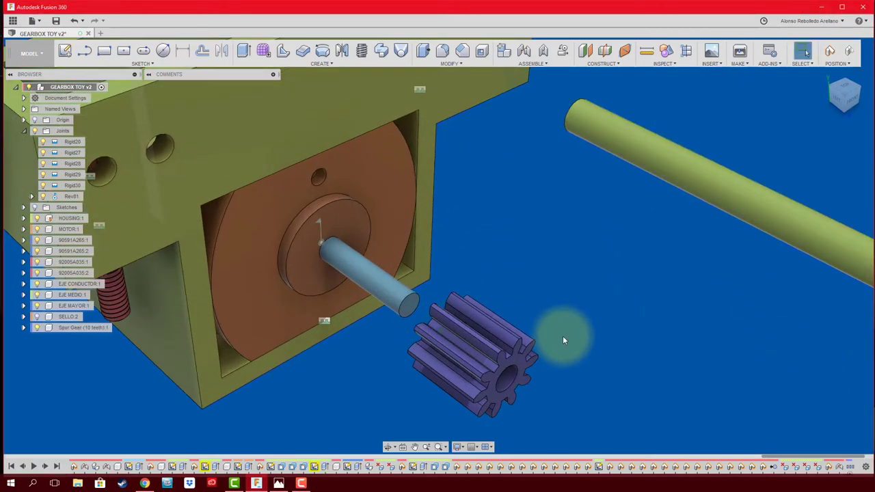
scroll(574, 274, down, 2)
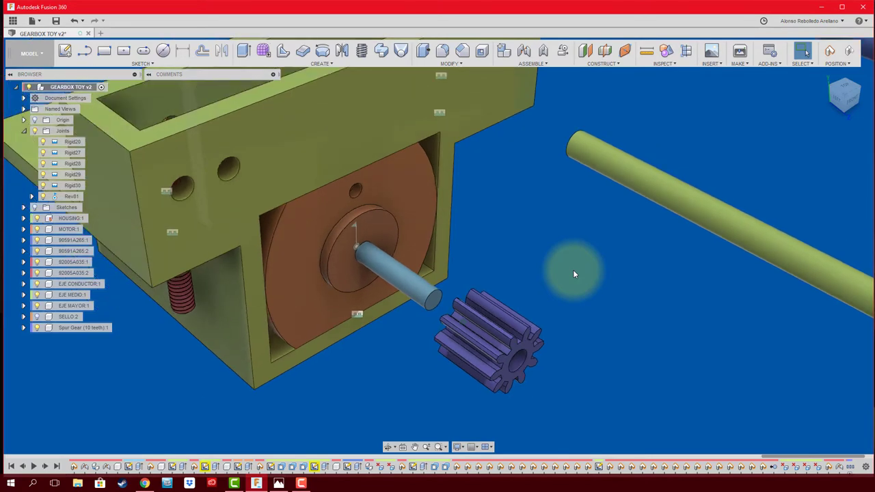
key(j)
click(628, 240)
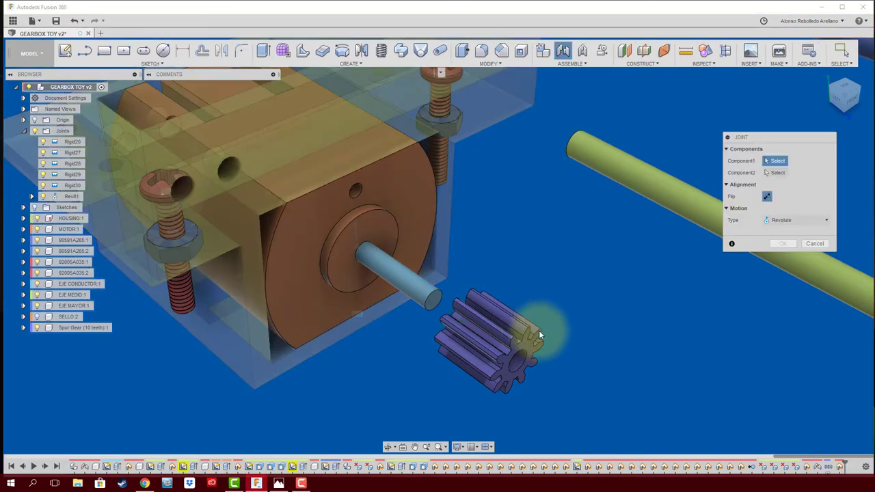
click(517, 361)
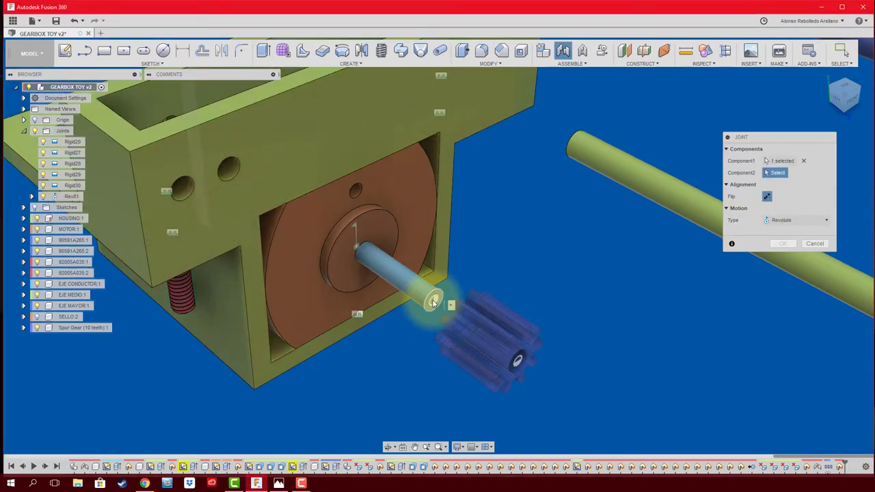
click(433, 302)
click(793, 268)
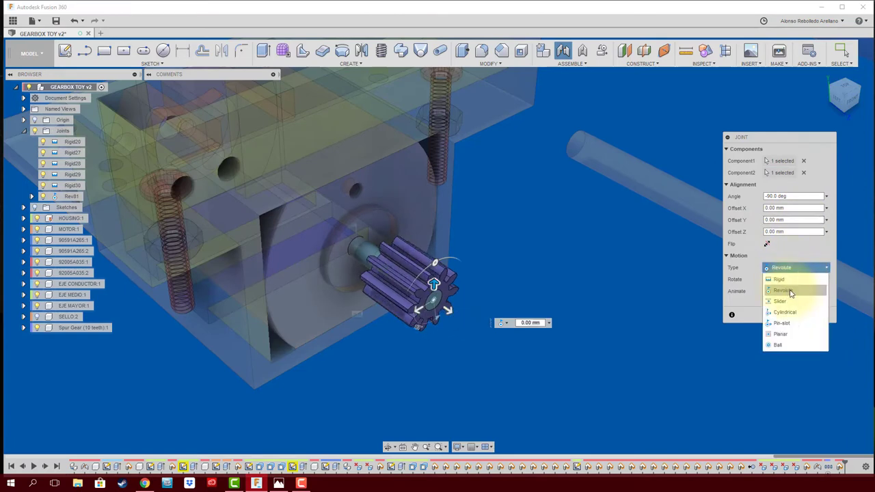
click(782, 279)
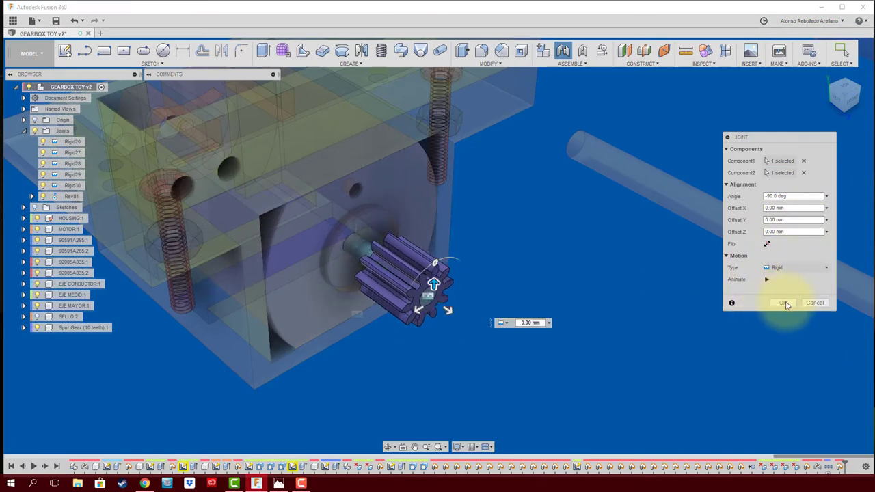
click(784, 303)
mouse_move(498, 331)
shift+middle_down()
mouse_move(460, 340)
mouse_move(284, 310)
mouse_move(497, 311)
mouse_move(507, 319)
shift+middle_up()
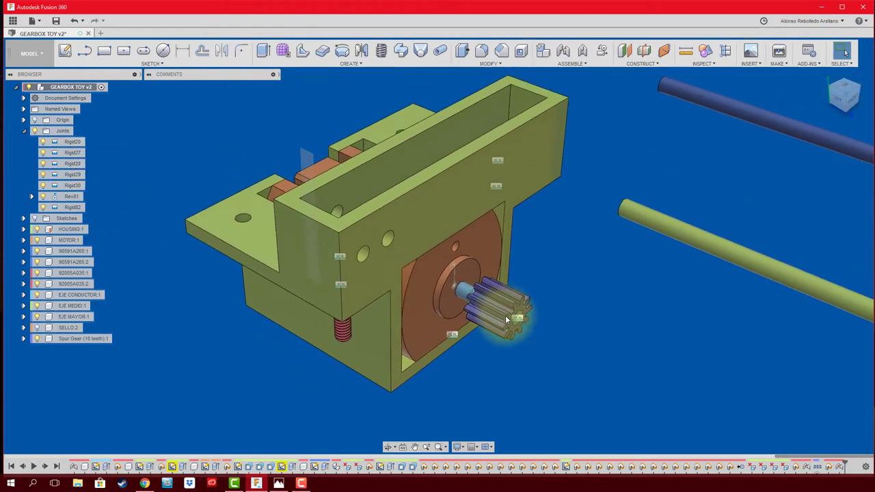
Step: Rename the Rev81 joint in the Joints folder to EJE MOTOR
click(454, 263)
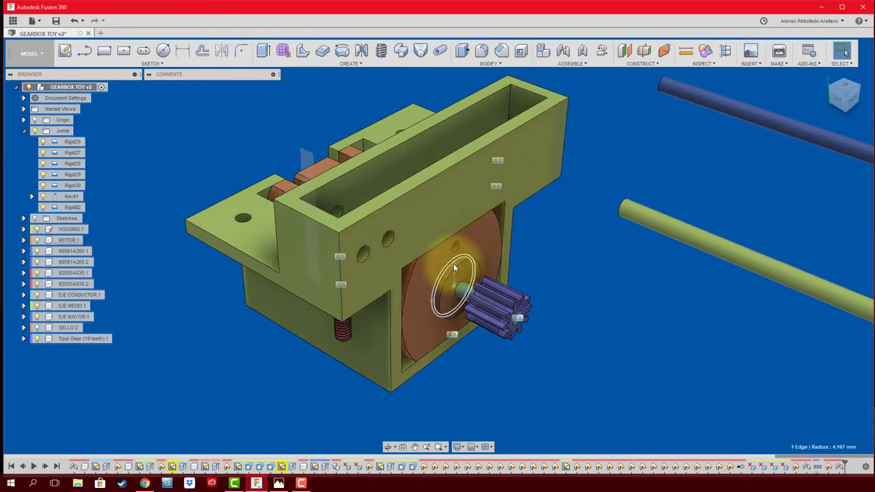
click(203, 355)
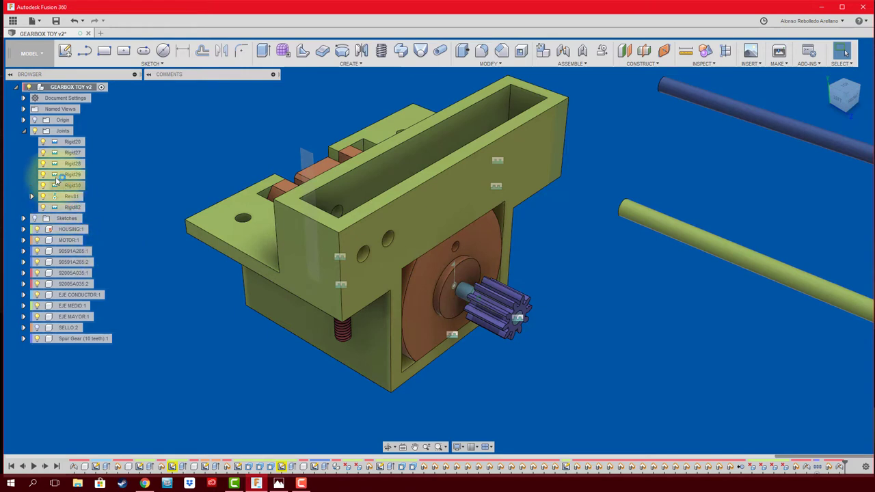
click(24, 131)
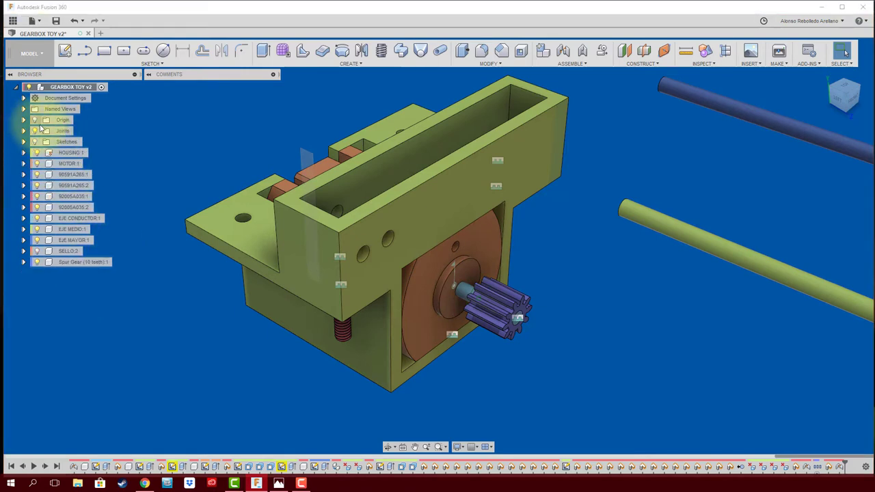
click(24, 130)
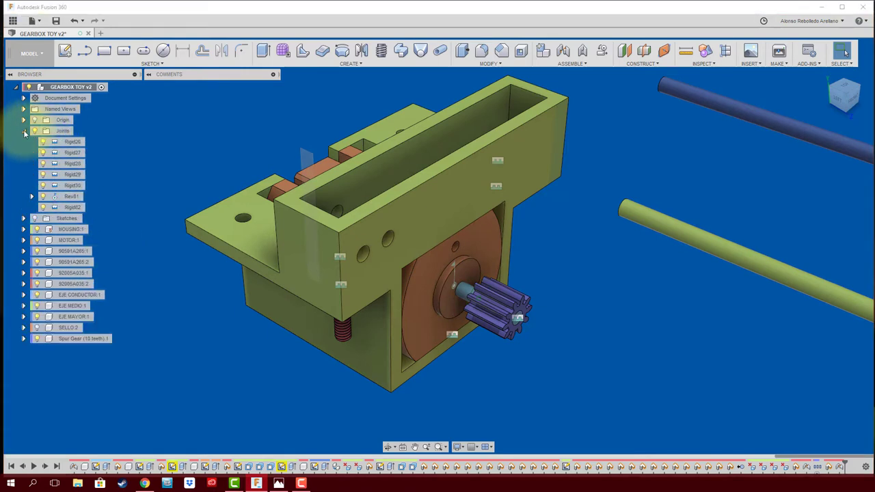
click(71, 198)
double_click(71, 198)
text(EJE MOTOR)
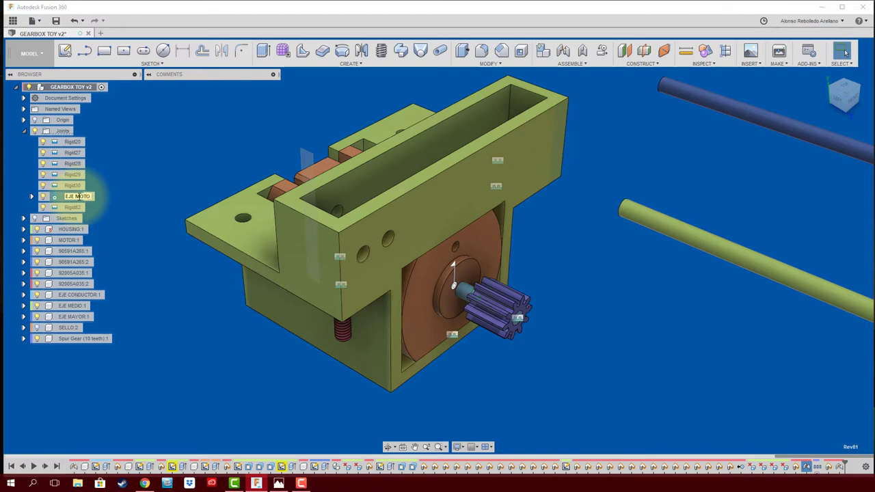
Step: Animate the EJE MOTOR joint to watch the motor pinion spin, then stop it
right_click(82, 196)
click(116, 283)
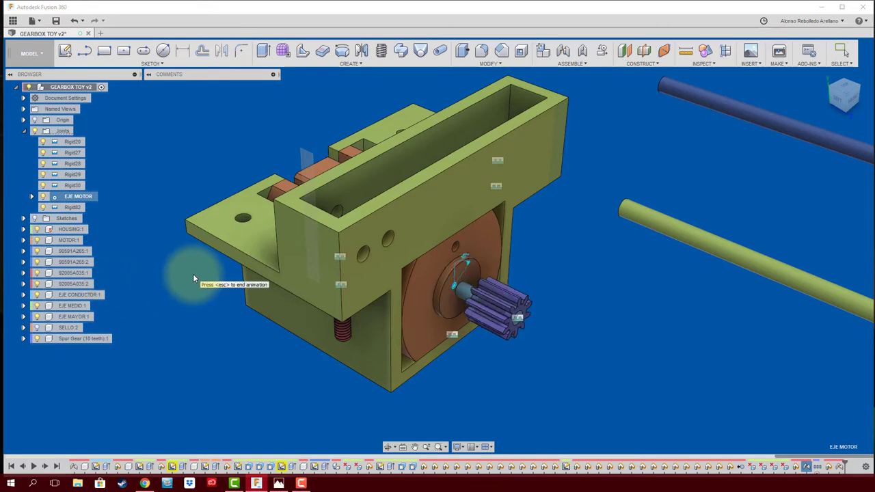
click(594, 286)
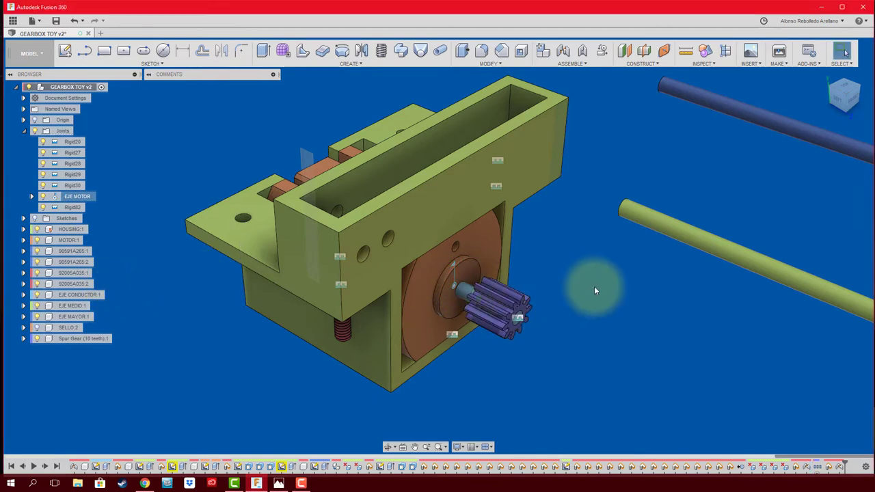
mouse_move(594, 285)
shift+middle_down()
mouse_move(569, 268)
mouse_move(620, 254)
mouse_move(596, 253)
mouse_move(618, 265)
shift+middle_up()
mouse_move(617, 261)
mouse_down()
mouse_move(387, 217)
mouse_move(626, 270)
mouse_up()
shift+middle_drag(626, 273, 571, 350)
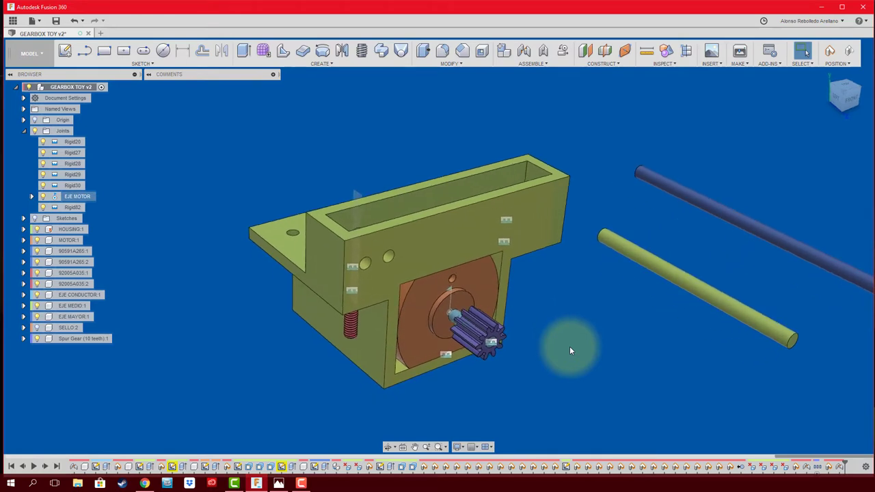
Step: Recheck the annotated gearbox photo in Photos and return to the Fusion 360 model
click(278, 483)
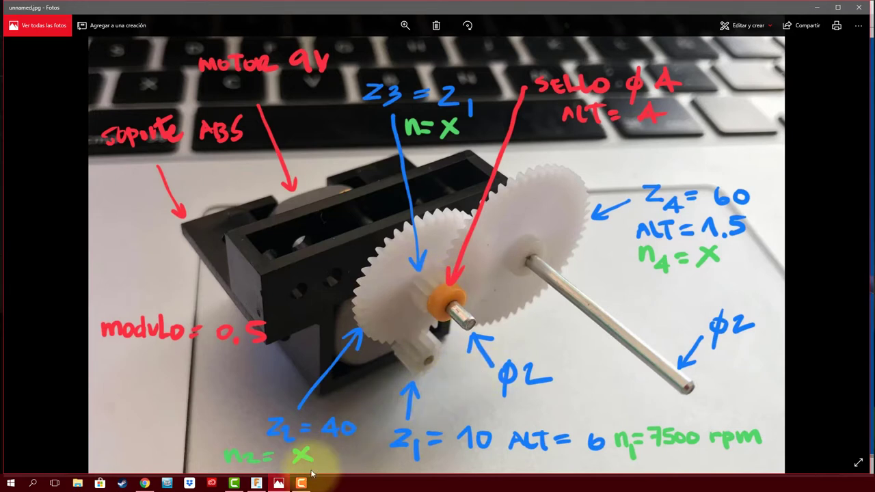
click(256, 483)
mouse_move(593, 305)
shift+middle_down()
mouse_move(609, 151)
mouse_move(692, 84)
mouse_move(770, 59)
shift+middle_up()
Step: Run SpurGear to create a 40-tooth, module 0.5, 1.5 mm thick gear
click(769, 51)
scroll(674, 205, down, 1)
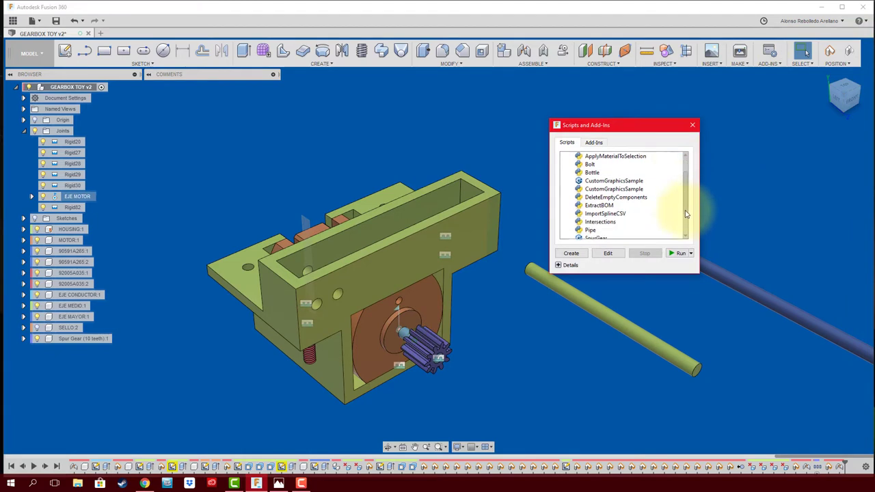
scroll(673, 212, down, 1)
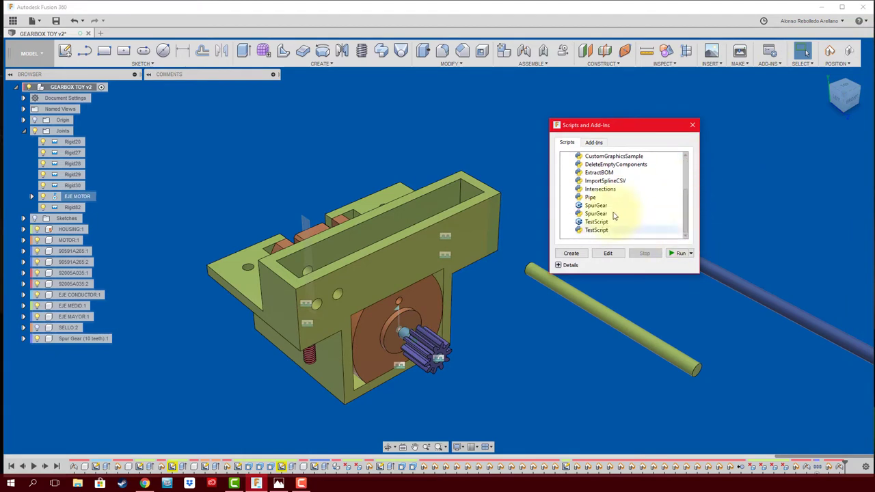
click(679, 253)
text(1.5)
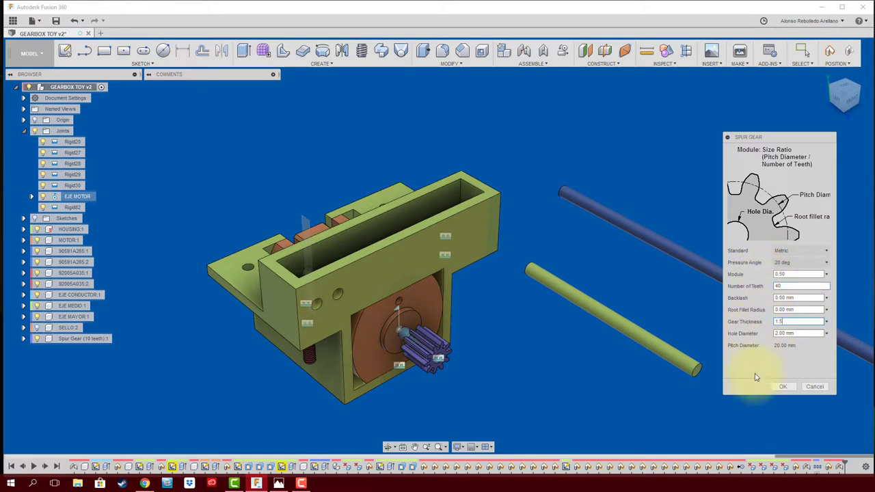
click(782, 386)
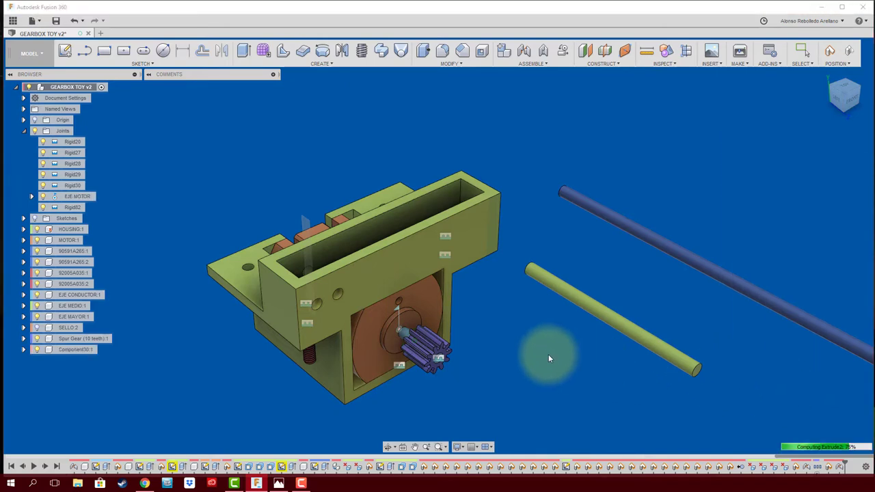
Step: Drag the 40-tooth gear beside the motor pinion
mouse_move(274, 360)
mouse_down()
mouse_move(576, 321)
mouse_move(562, 302)
mouse_move(479, 331)
mouse_move(506, 347)
mouse_move(536, 345)
mouse_move(496, 285)
mouse_move(506, 304)
mouse_up()
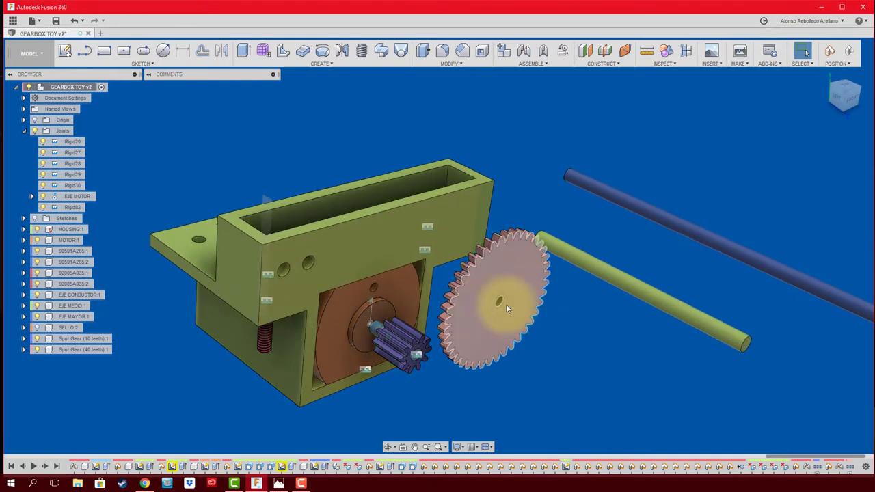
click(571, 333)
click(656, 133)
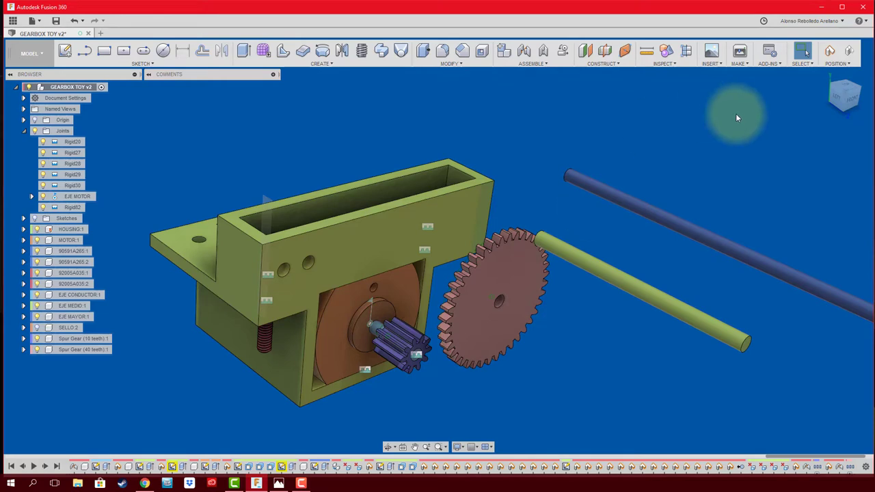
Step: Run SpurGear again to create a 10-tooth, module 0.5 gear 1.50 mm thick
click(769, 50)
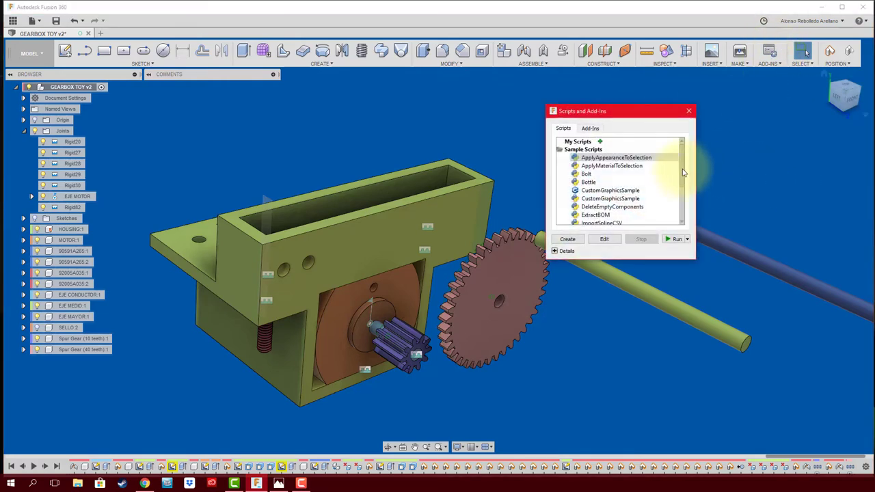
drag(683, 172, 681, 205)
click(588, 198)
click(676, 239)
text(10)
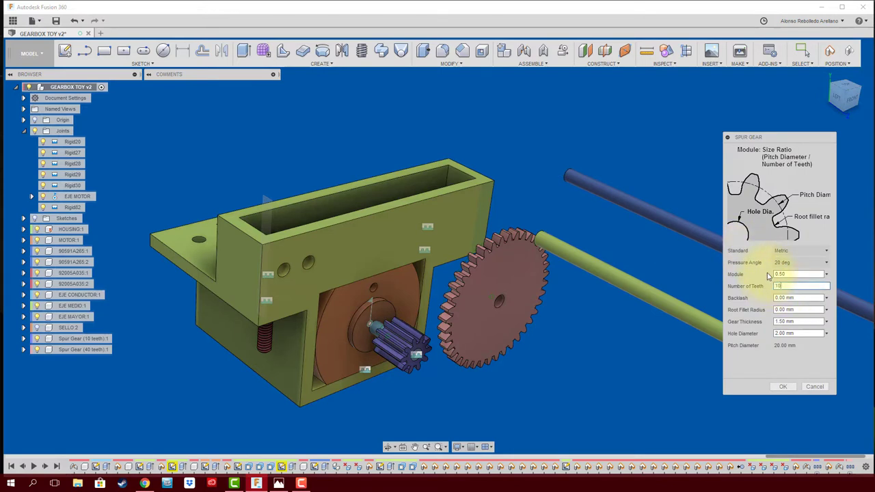
click(798, 322)
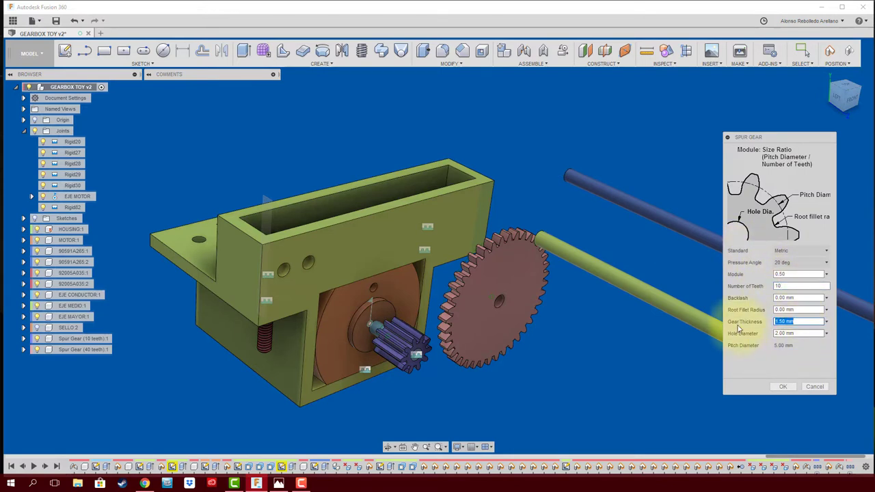
text(6)
click(783, 387)
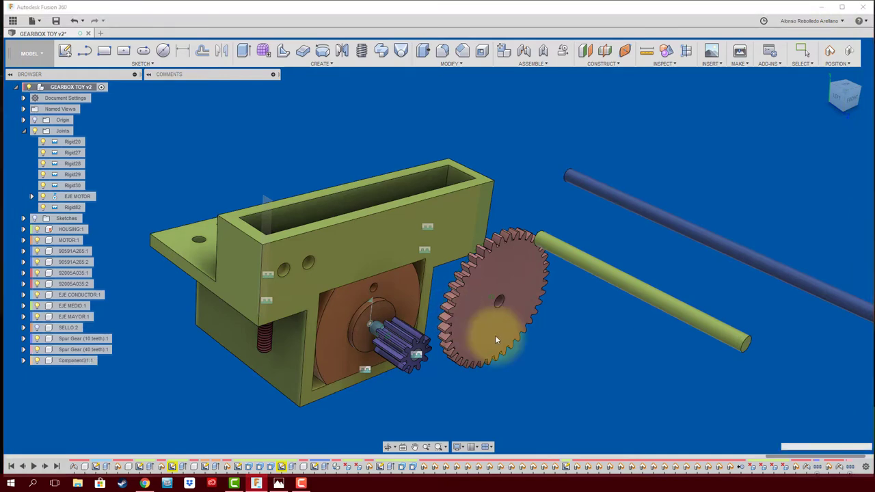
Step: Fix the second 10-tooth gear concentrically onto the 40-tooth gear's hole with rigid joint Rigid83
drag(217, 294, 625, 331)
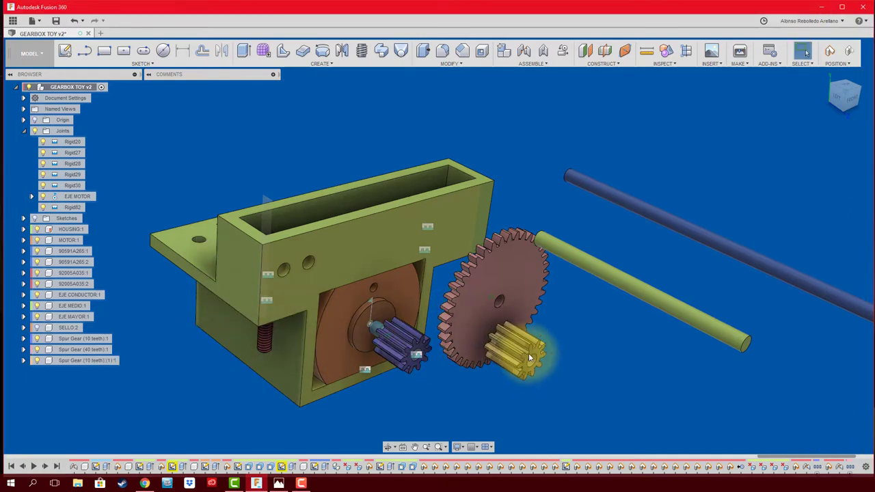
mouse_move(624, 331)
shift+middle_down()
mouse_move(525, 348)
mouse_move(562, 367)
shift+middle_up()
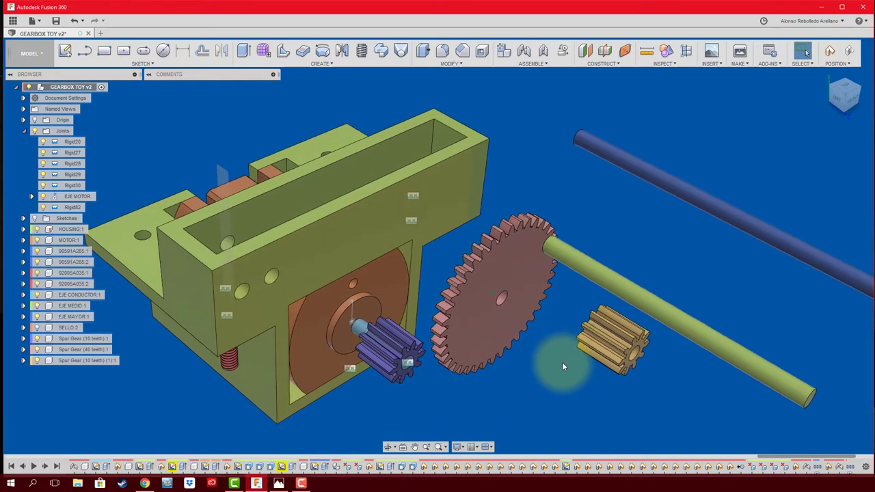
key(j)
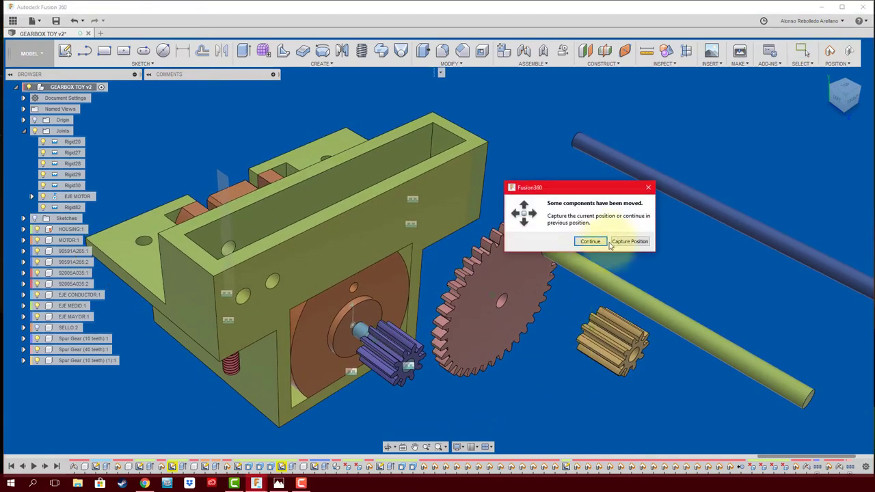
click(634, 245)
shift+middle_drag(582, 320, 582, 330)
scroll(532, 314, up, 3)
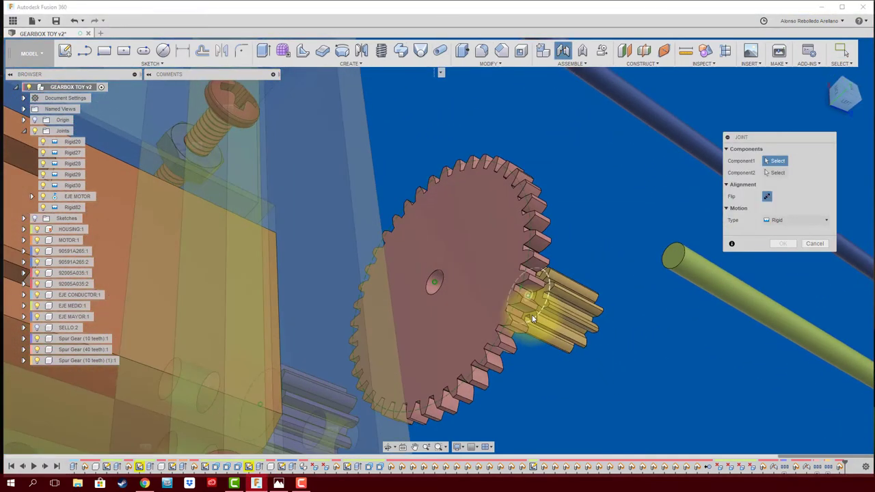
shift+middle_drag(532, 315, 562, 307)
click(563, 308)
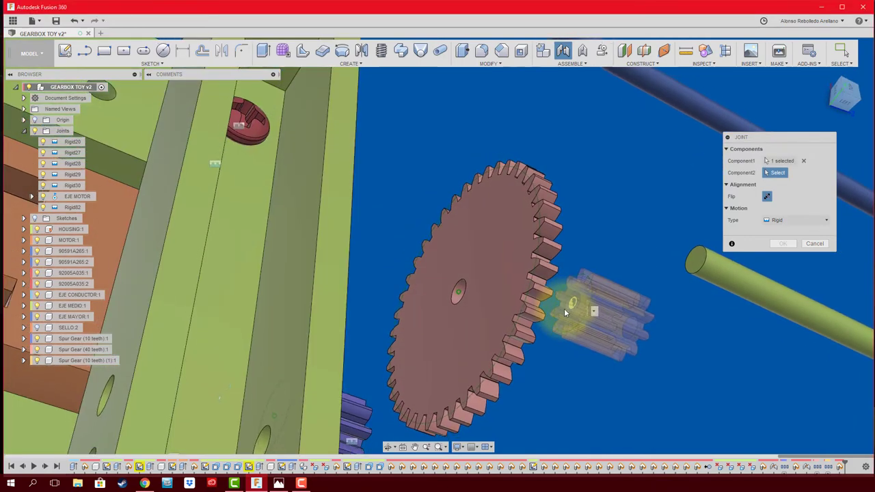
shift+middle_drag(490, 308, 385, 297)
click(387, 294)
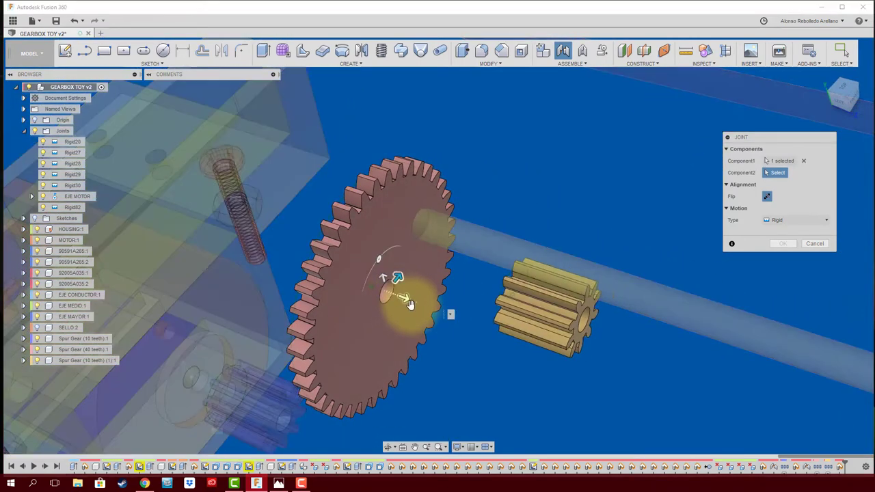
click(779, 304)
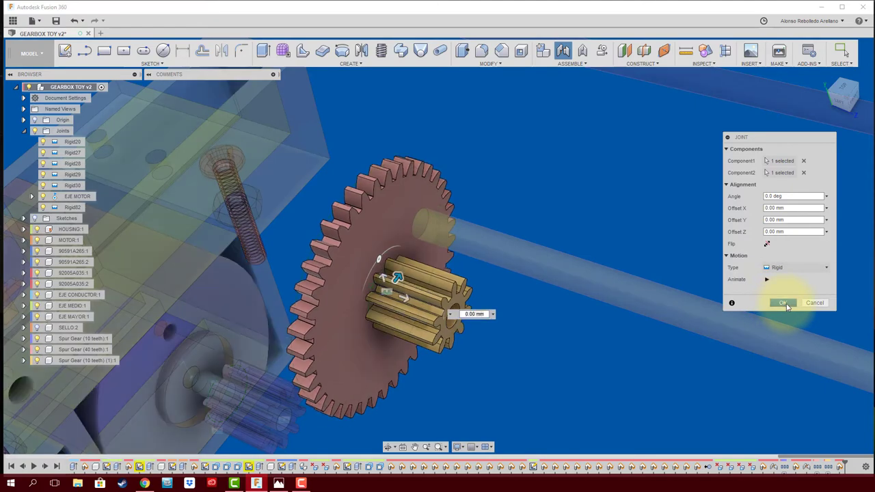
shift+middle_drag(487, 291, 593, 275)
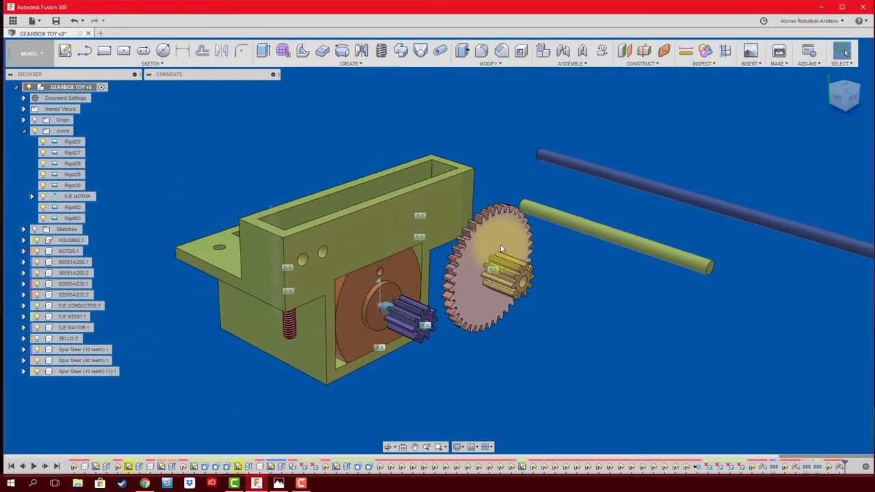
scroll(593, 271, up, 2)
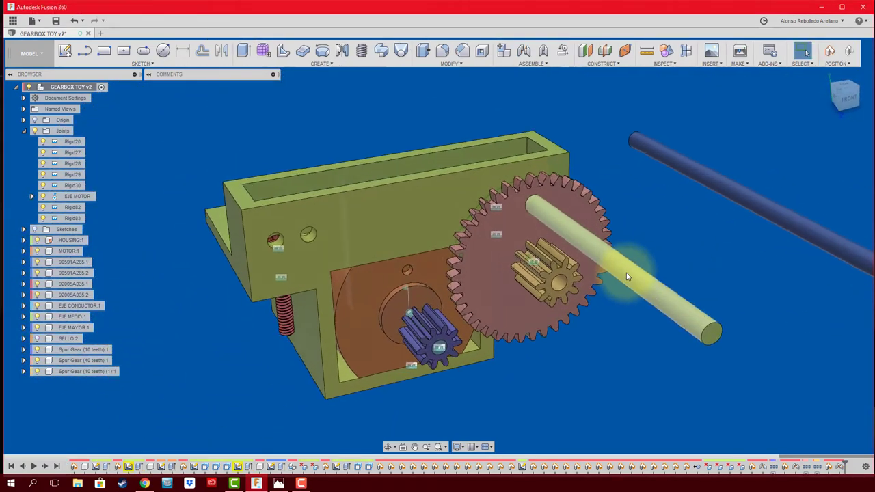
scroll(496, 368, up, 3)
scroll(496, 368, up, 3)
scroll(445, 358, up, 2)
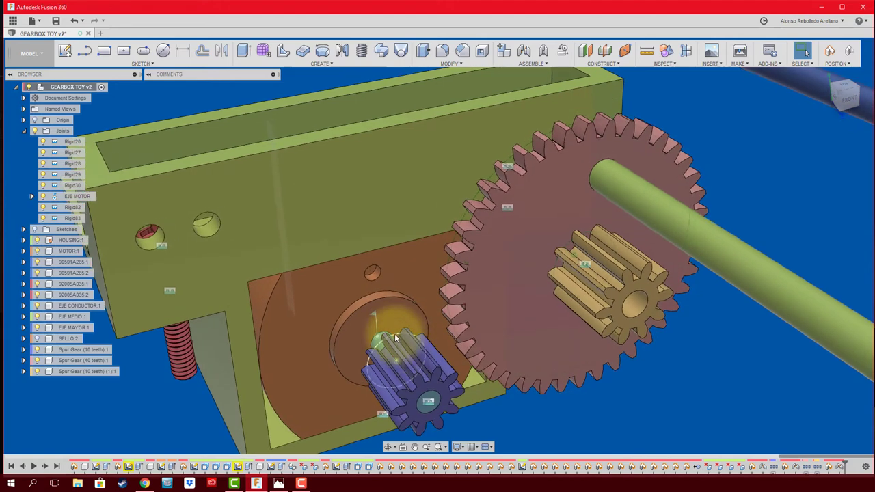
click(395, 334)
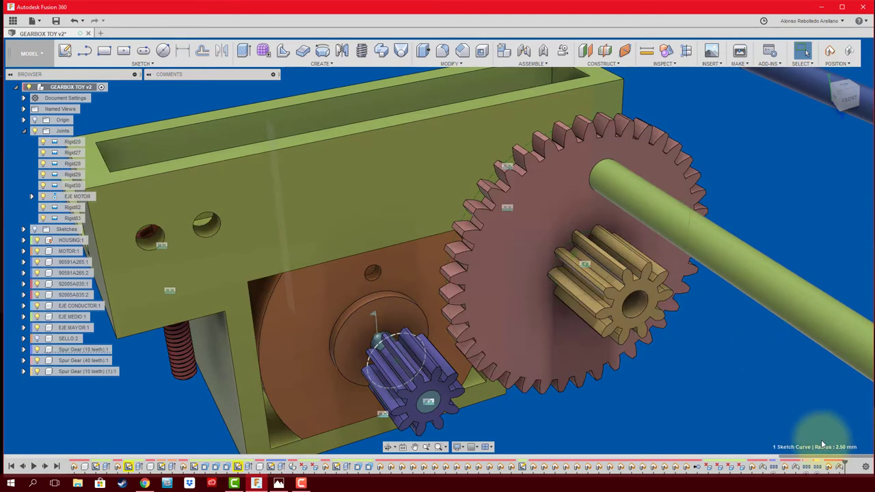
click(755, 420)
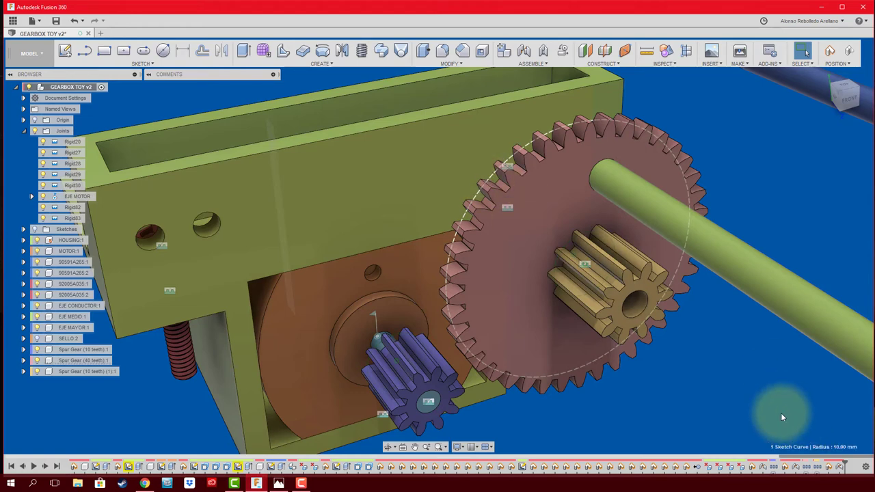
mouse_move(781, 413)
shift+middle_down()
mouse_move(456, 271)
mouse_move(467, 273)
mouse_move(359, 132)
shift+middle_up()
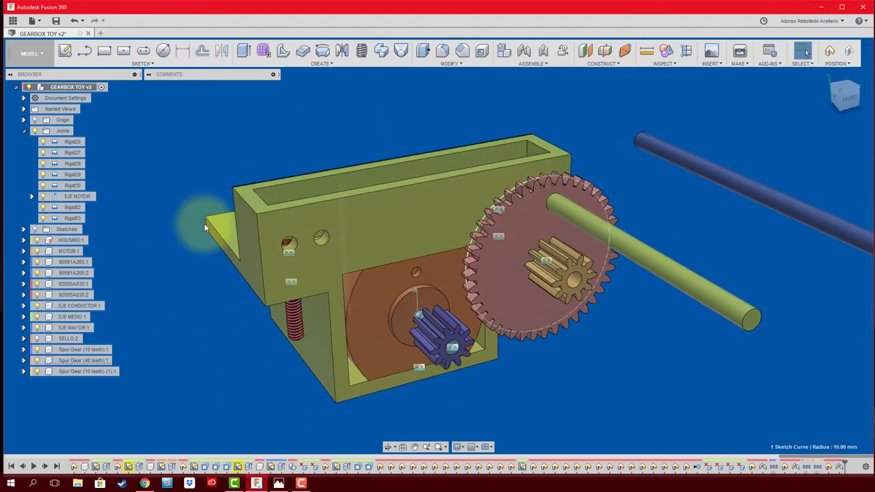
Step: Activate the HOUSING component and start a sketch on its front face
click(69, 241)
click(93, 240)
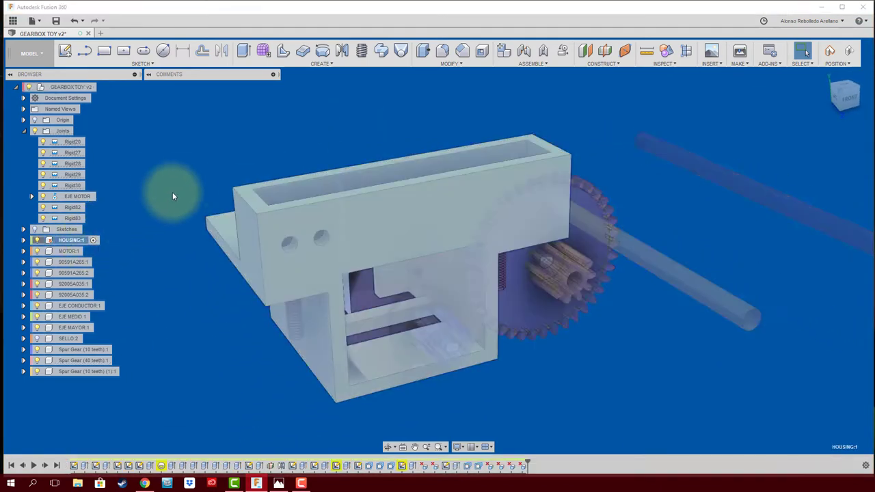
click(65, 51)
click(438, 237)
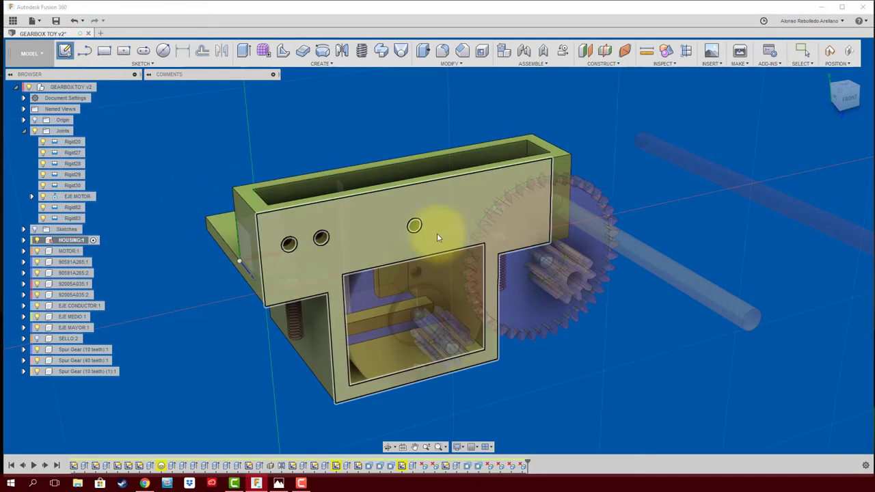
click(369, 223)
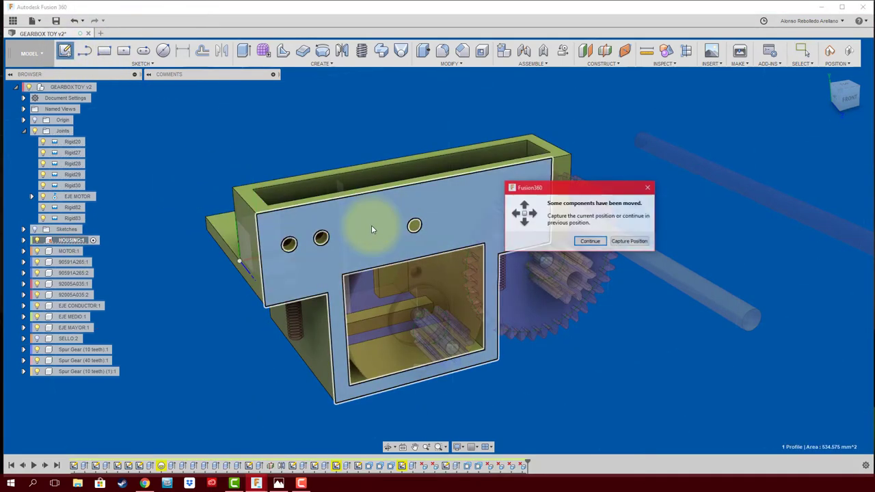
click(628, 243)
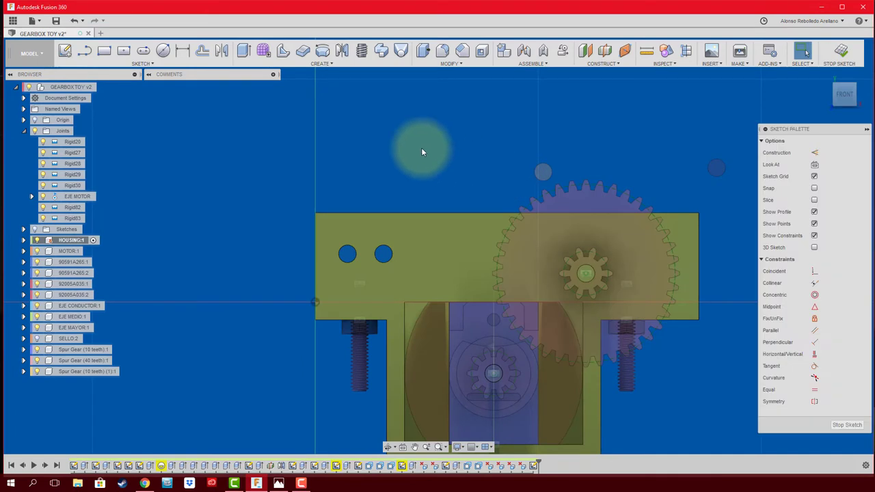
Step: Draw a 12.5 mm vertical line up from the lower gear's centre and make it construction
key(l)
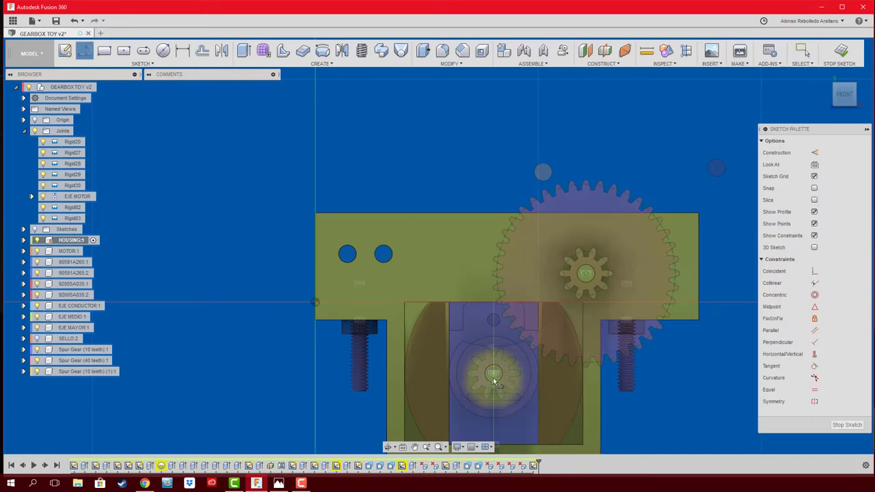
click(503, 175)
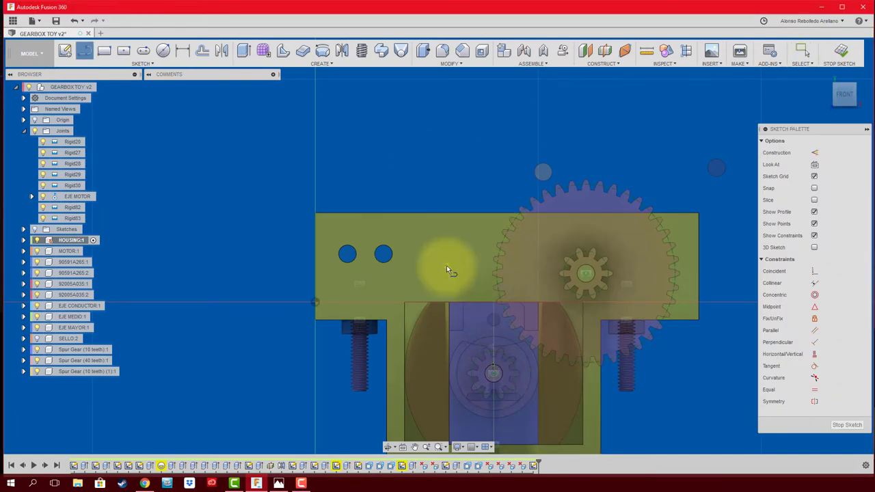
click(495, 374)
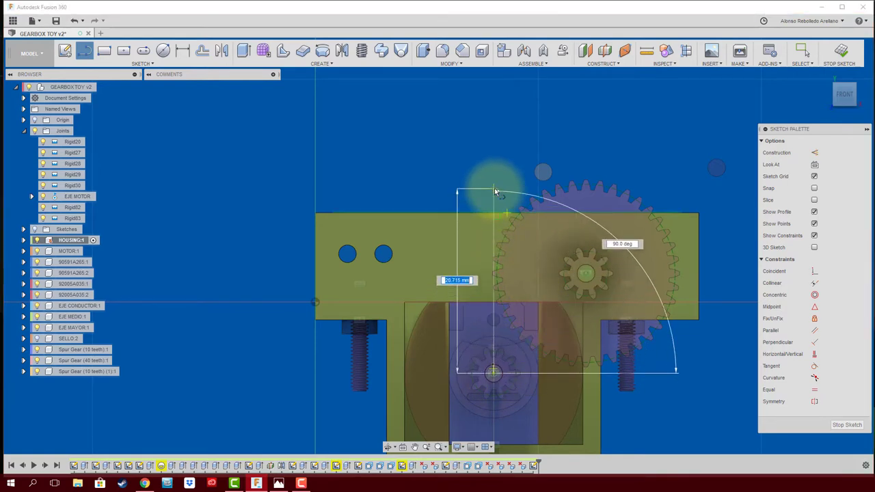
text(12.5)
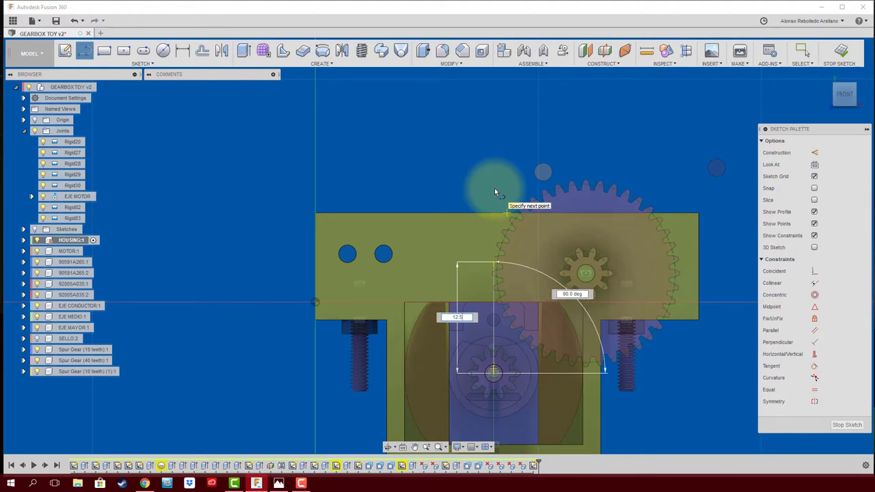
key(Tab)
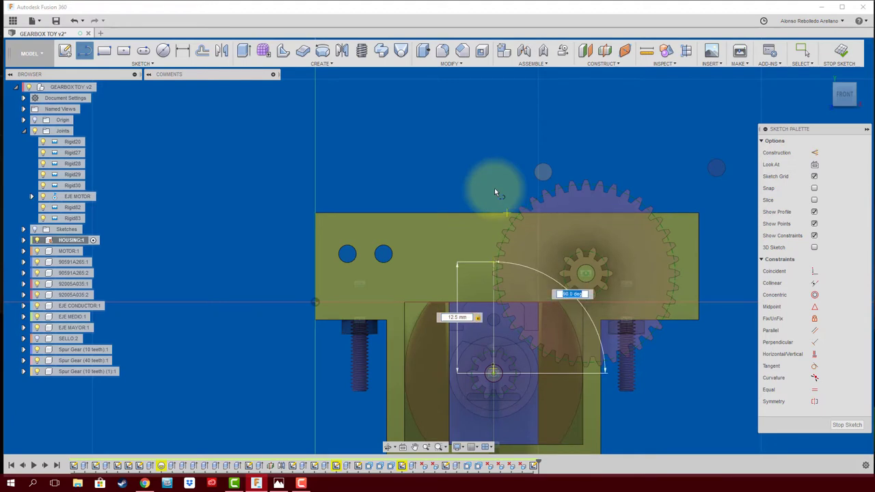
key(Escape)
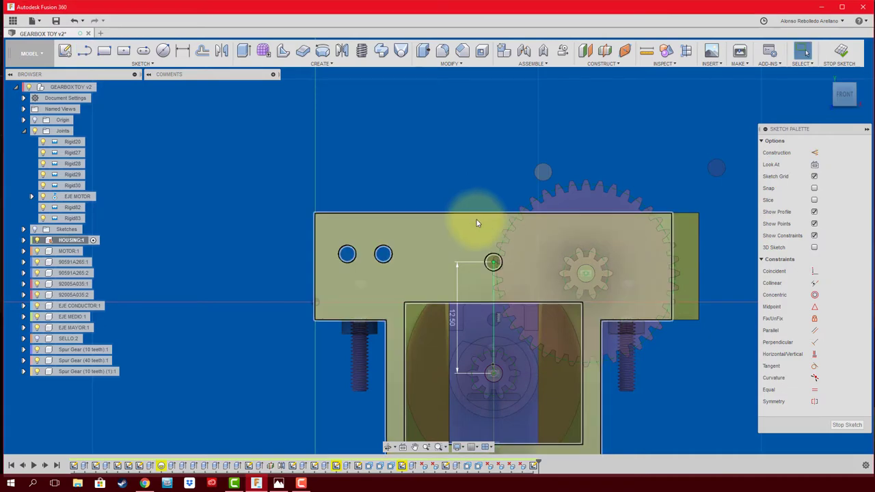
click(494, 331)
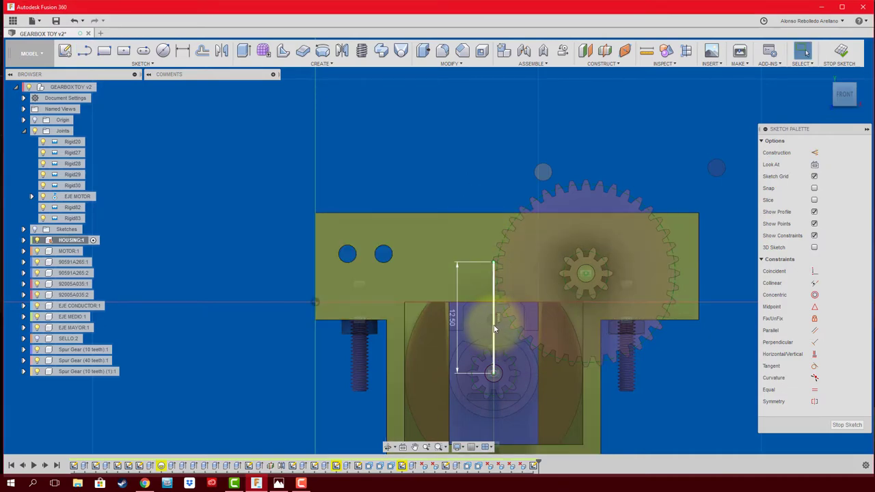
click(815, 153)
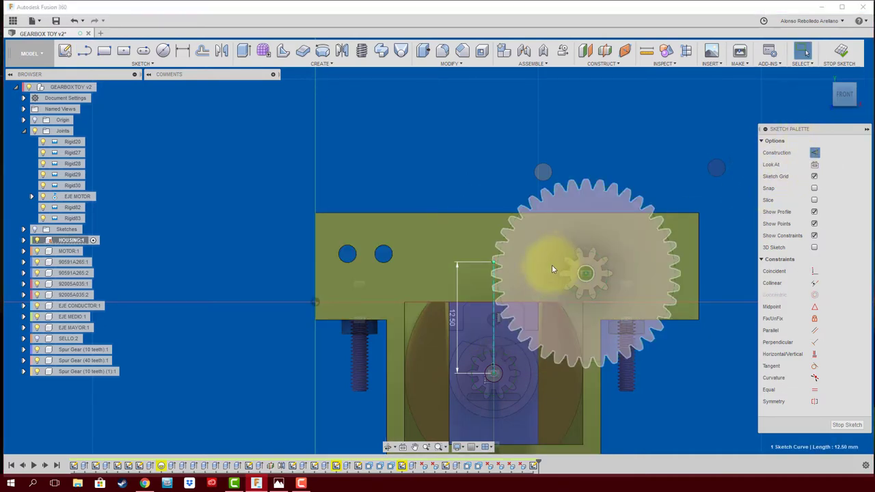
scroll(495, 246, up, 2)
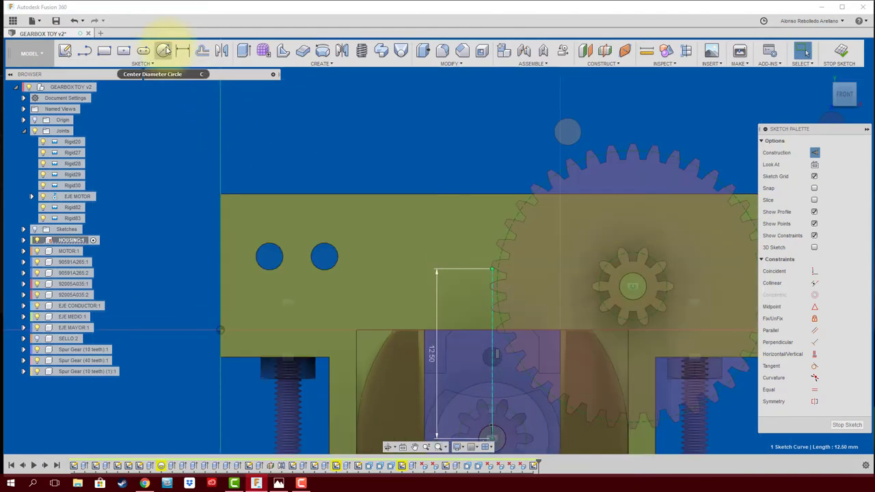
Step: Draw a 2 mm circle centred on the construction line's top endpoint
click(163, 50)
click(491, 269)
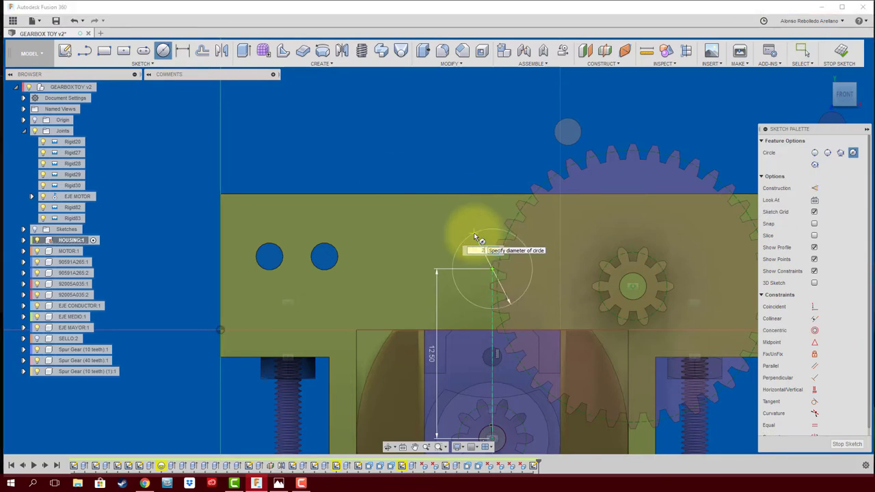
text(2)
key(Return)
key(Escape)
mouse_move(474, 233)
shift+middle_down()
mouse_move(512, 296)
mouse_move(470, 270)
shift+middle_up()
Step: Extrude the 2 mm circle -39 mm as a cut through the housing
key(e)
click(470, 270)
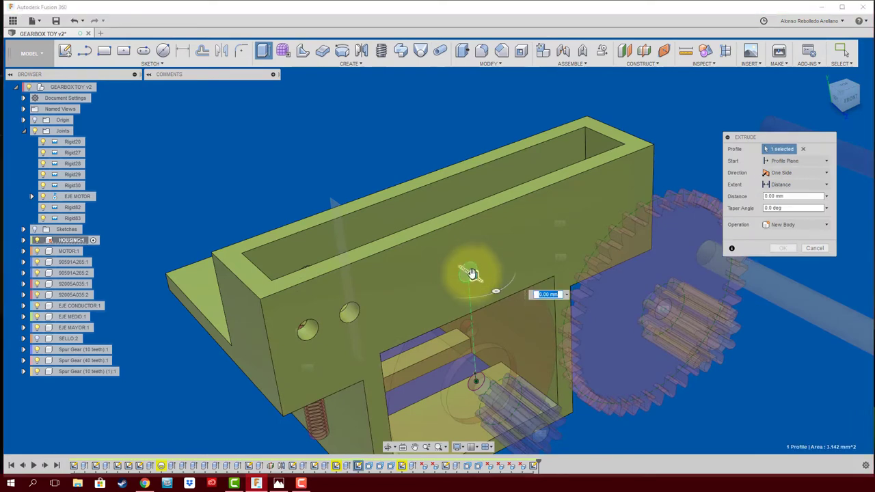
drag(474, 275, 303, 182)
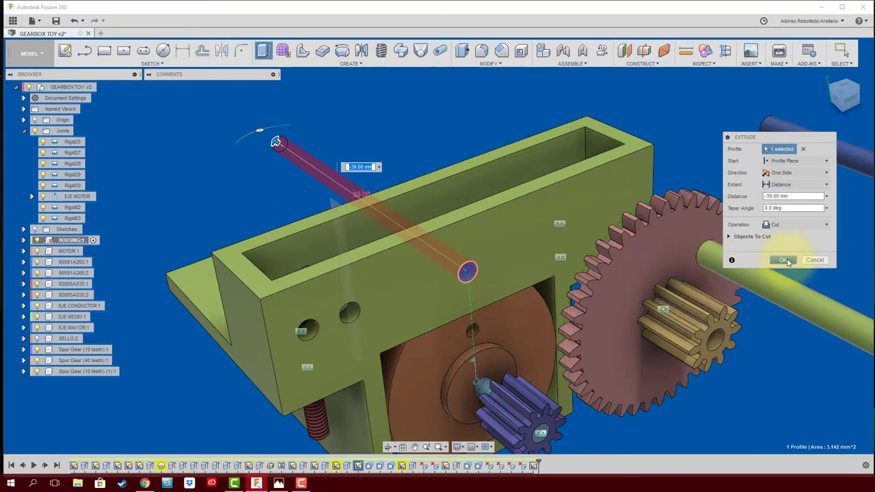
click(783, 248)
mouse_move(553, 224)
shift+middle_down()
mouse_move(535, 164)
mouse_move(328, 139)
mouse_move(314, 148)
mouse_move(324, 145)
mouse_move(212, 145)
shift+middle_up()
Step: Make the top-level GEARBOX TOY v2 assembly active and orbit to face the housing
click(101, 87)
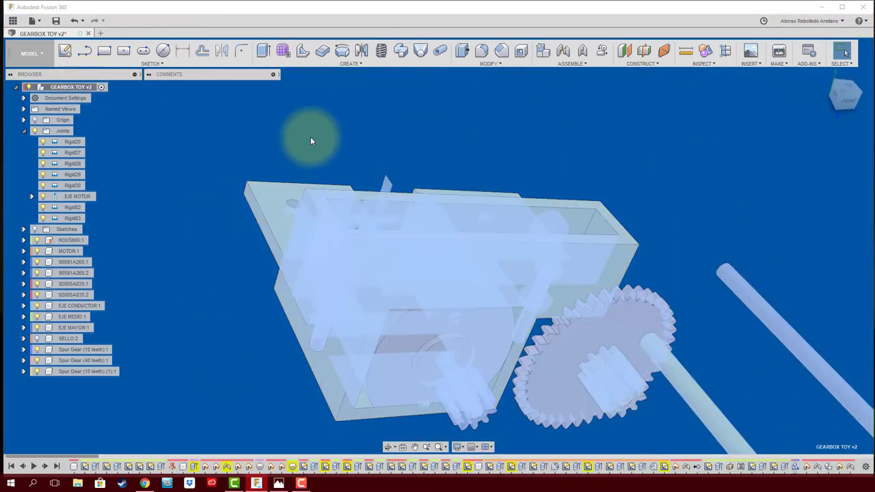
shift+middle_drag(308, 140, 328, 145)
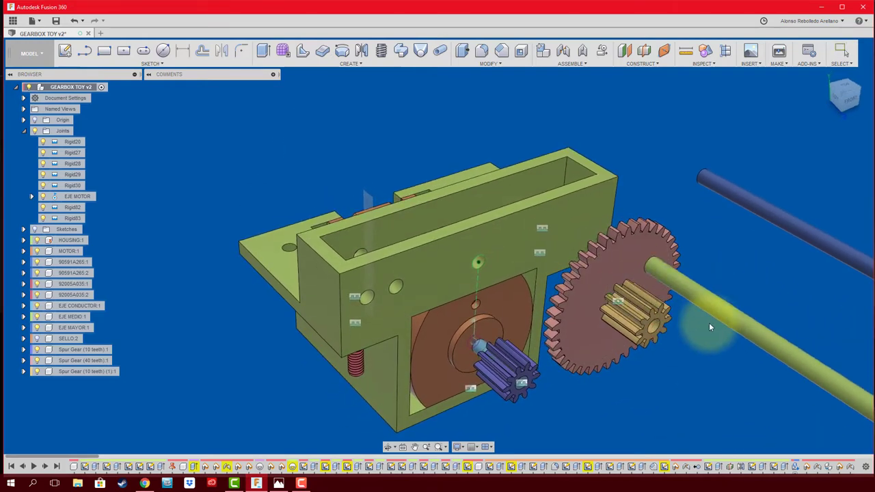
mouse_move(732, 268)
shift+middle_down()
mouse_move(734, 251)
mouse_move(697, 248)
mouse_move(289, 299)
mouse_move(326, 289)
mouse_move(560, 313)
mouse_move(534, 318)
mouse_move(561, 327)
shift+middle_up()
Step: Join the shaft end to the new housing hole with revolute joint Rev84
key(j)
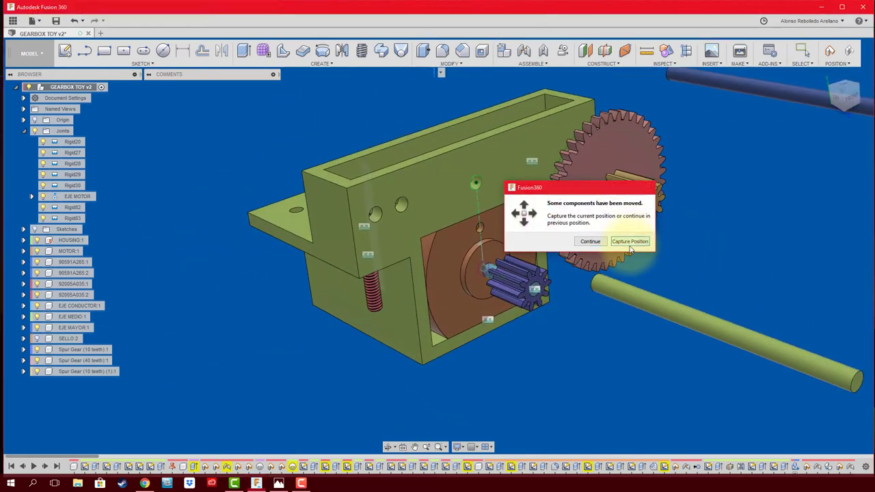
click(629, 240)
mouse_move(588, 287)
shift+middle_down()
mouse_move(654, 259)
mouse_move(622, 192)
shift+middle_up()
click(621, 189)
click(265, 248)
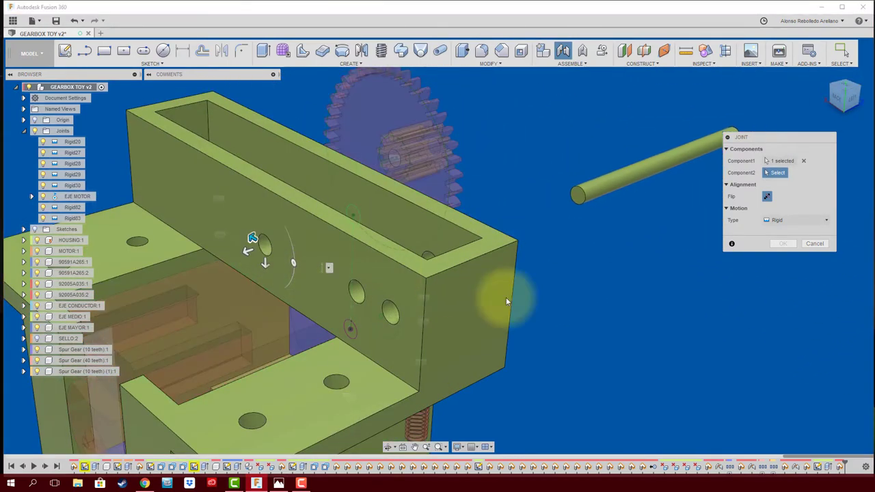
click(793, 267)
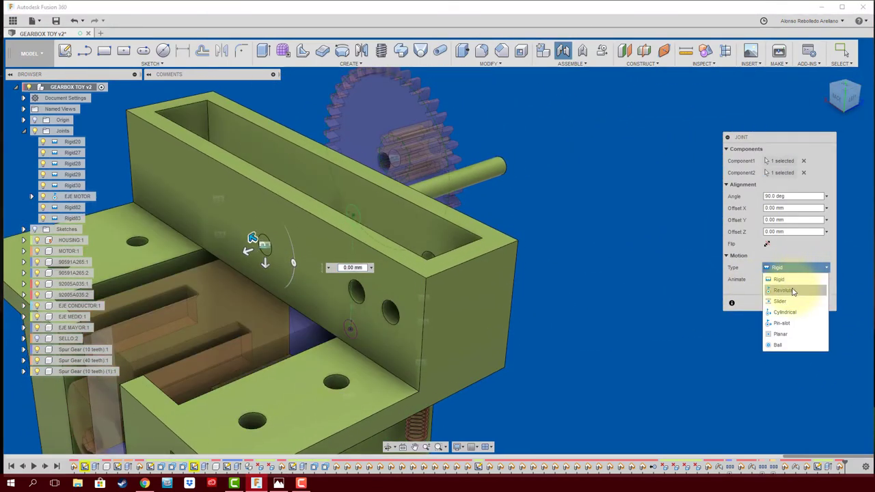
click(779, 294)
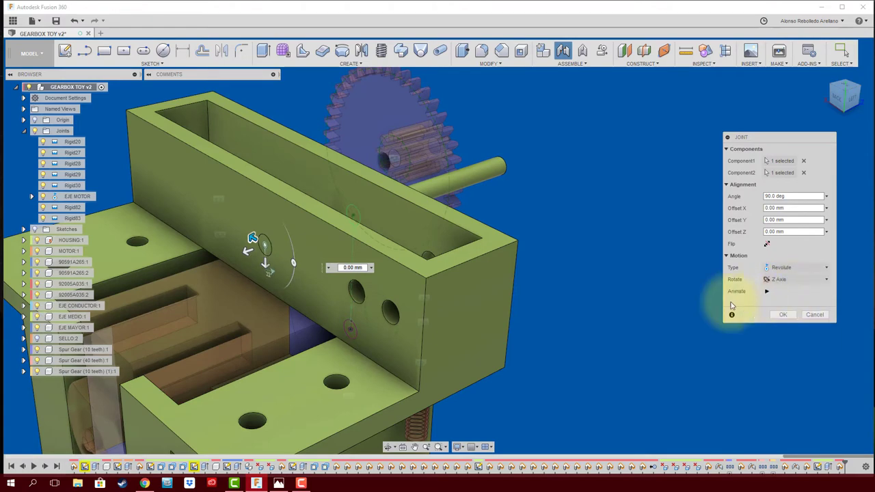
click(785, 316)
Step: Swing the large gear up above the housing and the blue shaft away from it
mouse_move(644, 308)
shift+middle_down()
mouse_move(603, 327)
mouse_move(579, 171)
shift+middle_up()
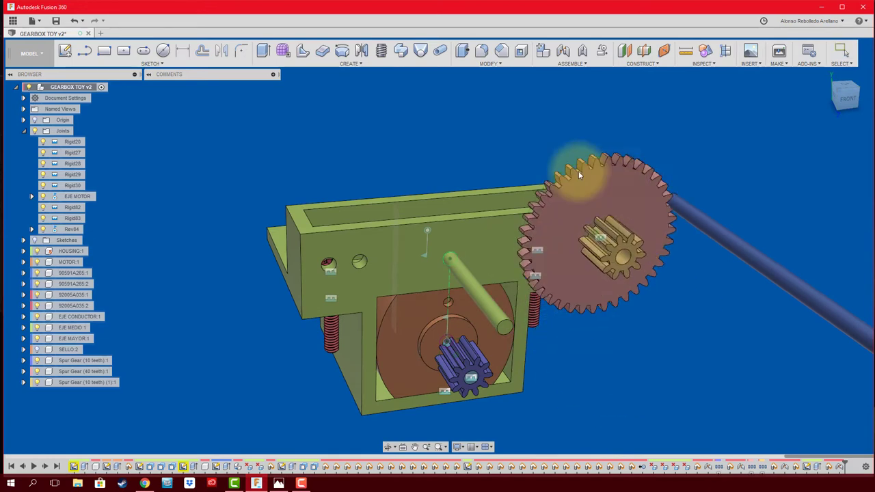
drag(578, 171, 543, 247)
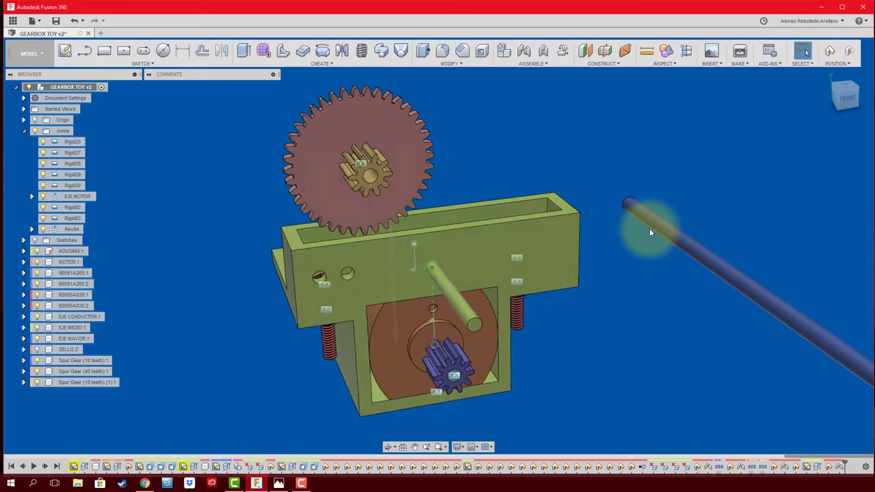
drag(650, 232, 607, 256)
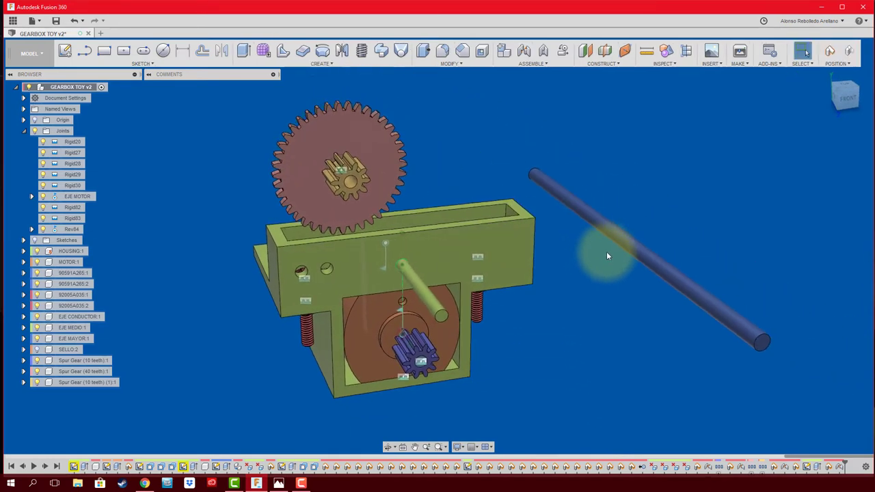
Step: Run the SpurGear script to generate a 60-tooth spur gear
click(767, 54)
scroll(677, 171, down, 3)
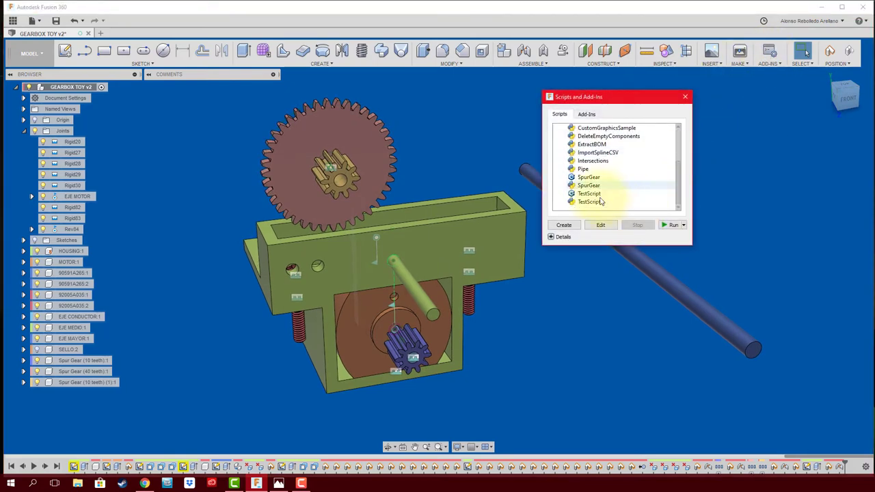
click(589, 185)
click(670, 225)
text(1.5)
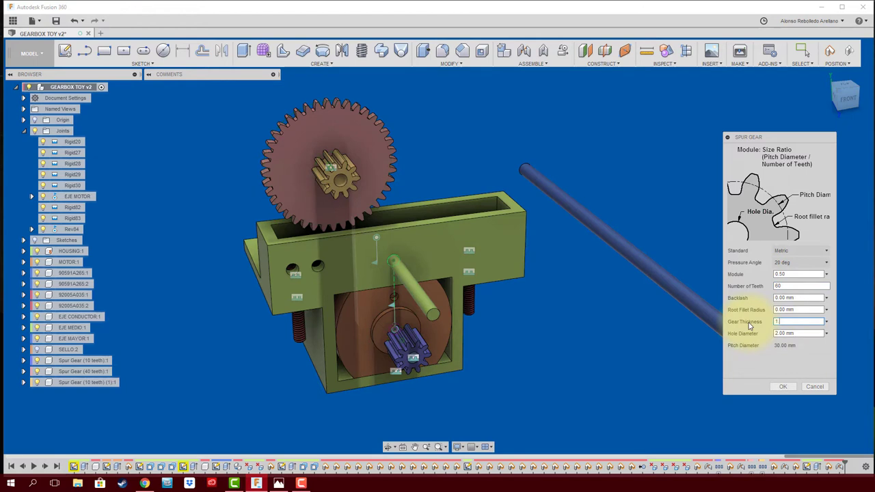
click(784, 387)
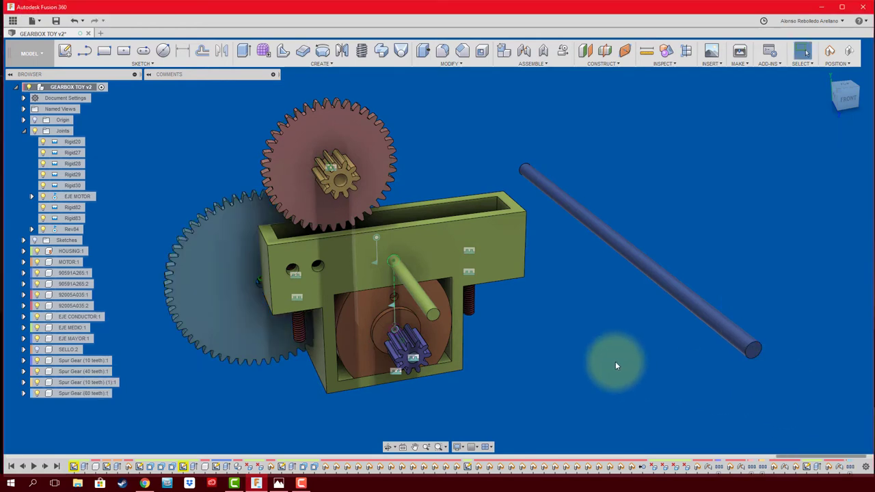
Step: Move the 60-tooth gear to the model's right and check the small gear circle's 2.50 mm radius
drag(235, 275, 637, 230)
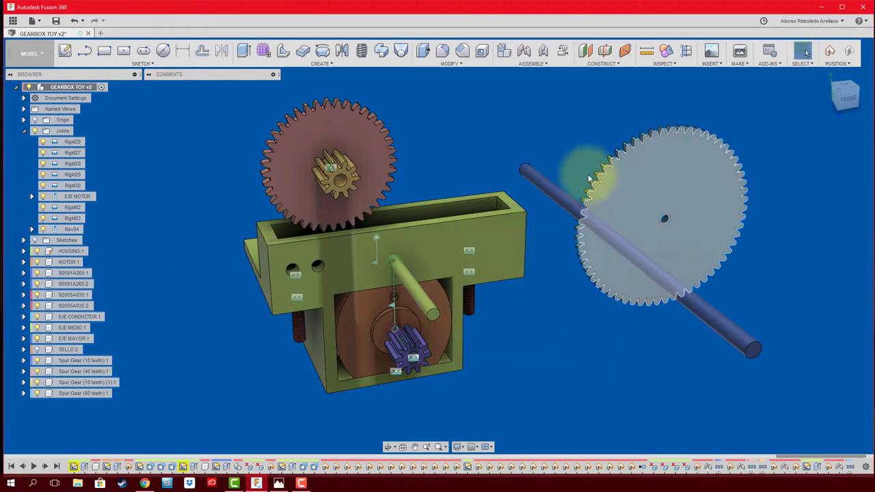
scroll(583, 162, up, 2)
scroll(580, 169, up, 2)
scroll(576, 178, up, 2)
scroll(576, 178, down, 1)
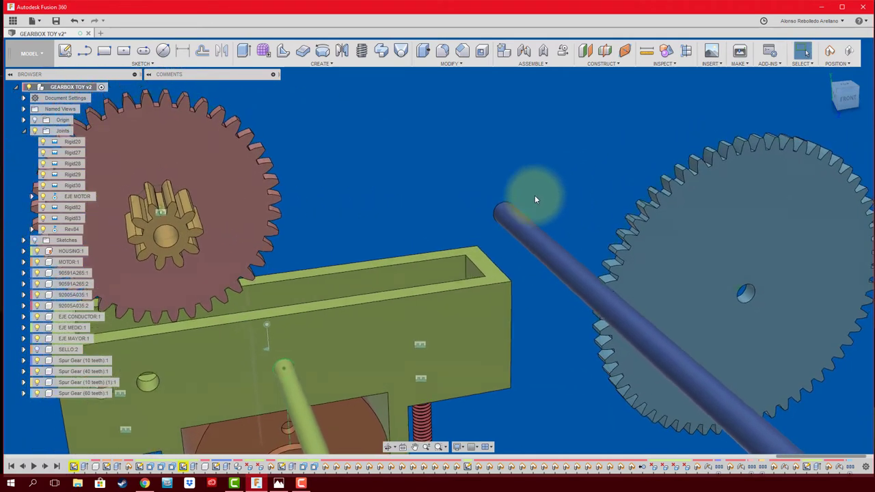
scroll(425, 198, down, 2)
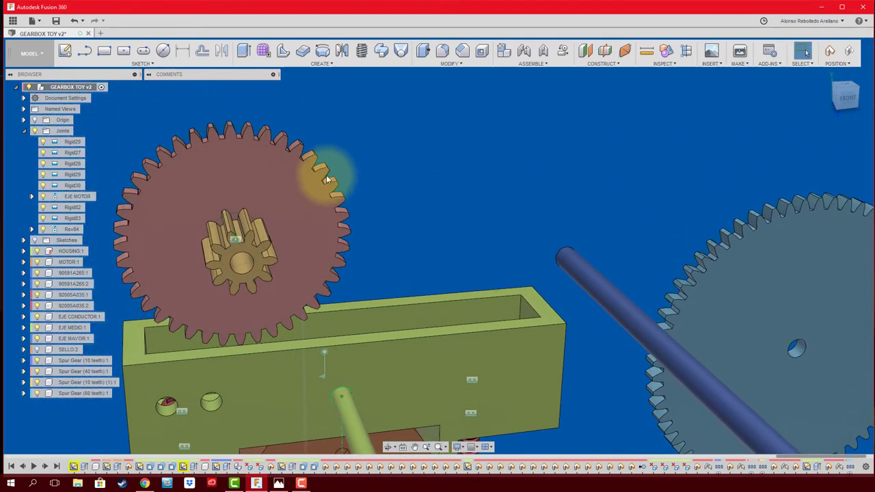
scroll(346, 195, up, 1)
scroll(346, 196, up, 2)
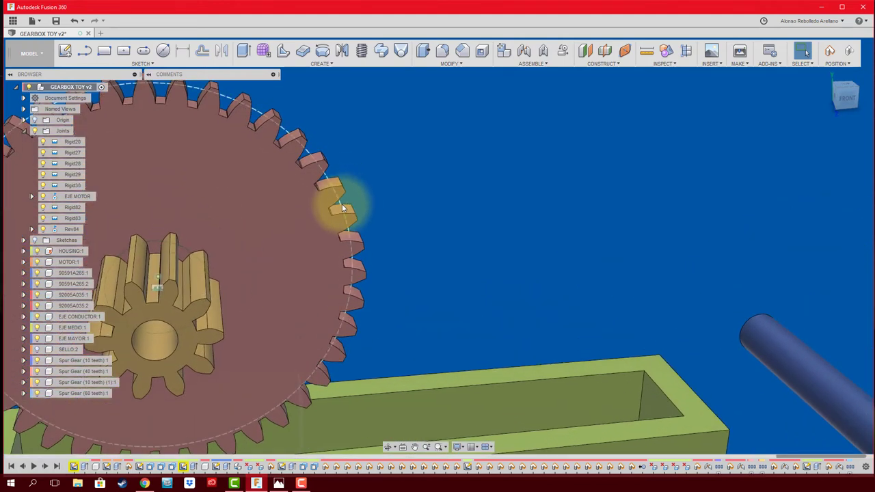
scroll(259, 252, down, 1)
scroll(257, 249, up, 1)
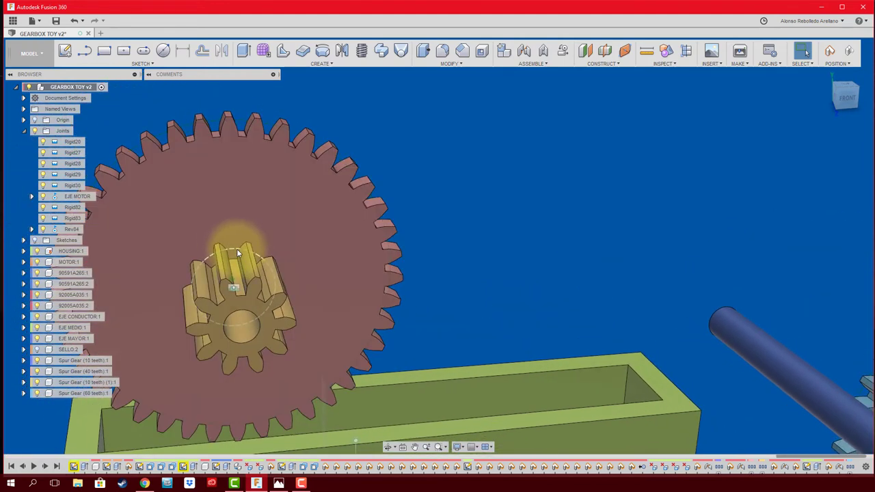
click(236, 253)
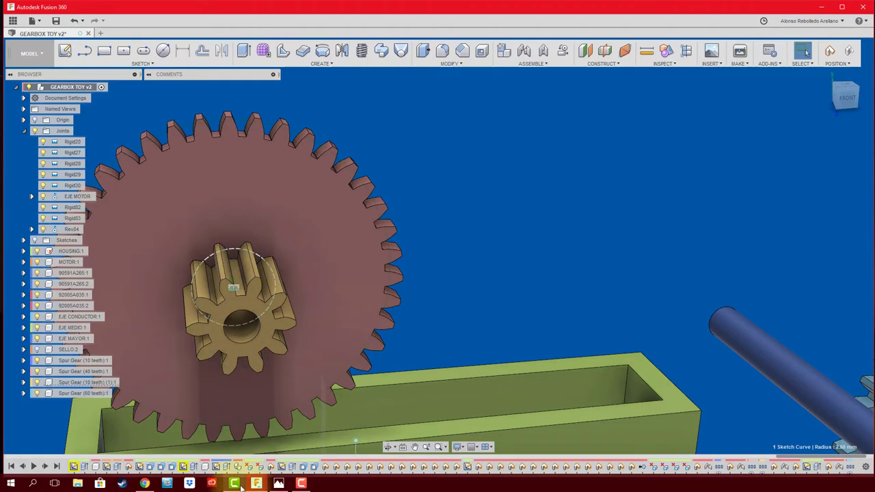
click(278, 484)
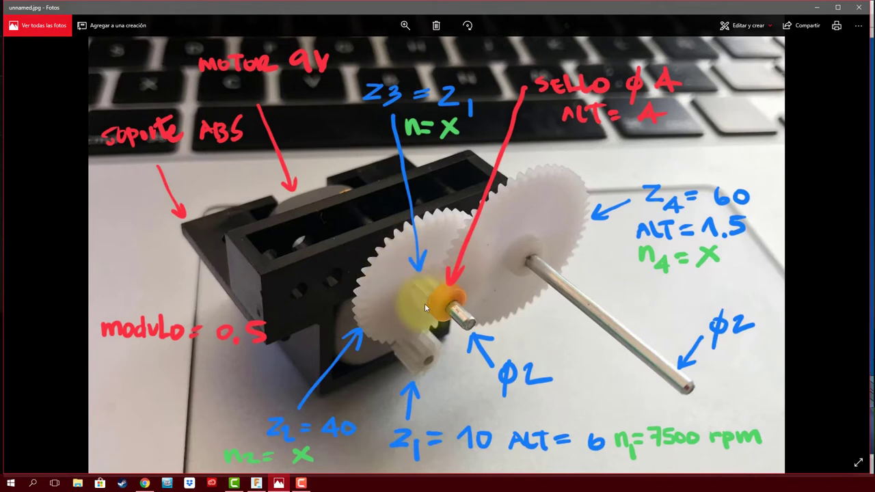
click(258, 486)
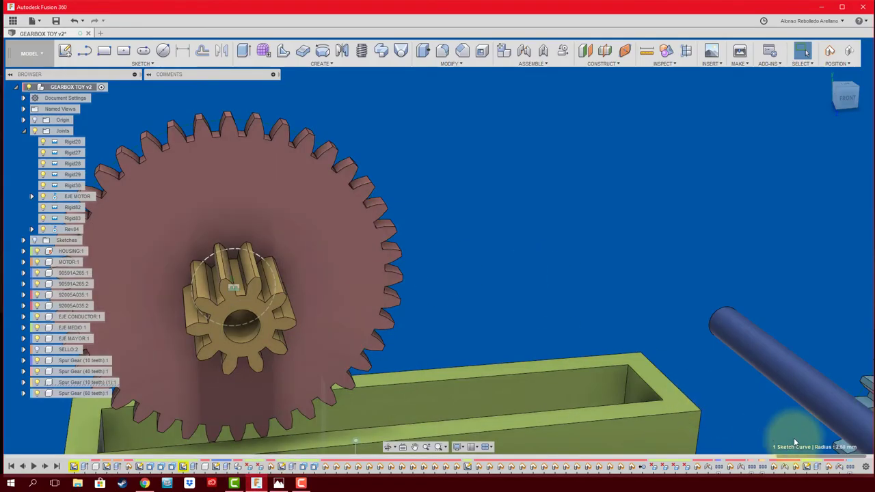
Step: Orbit around the gears and housing, then activate HOUSING:1 in the browser
mouse_move(794, 442)
shift+middle_down()
mouse_move(674, 261)
mouse_move(704, 299)
shift+middle_up()
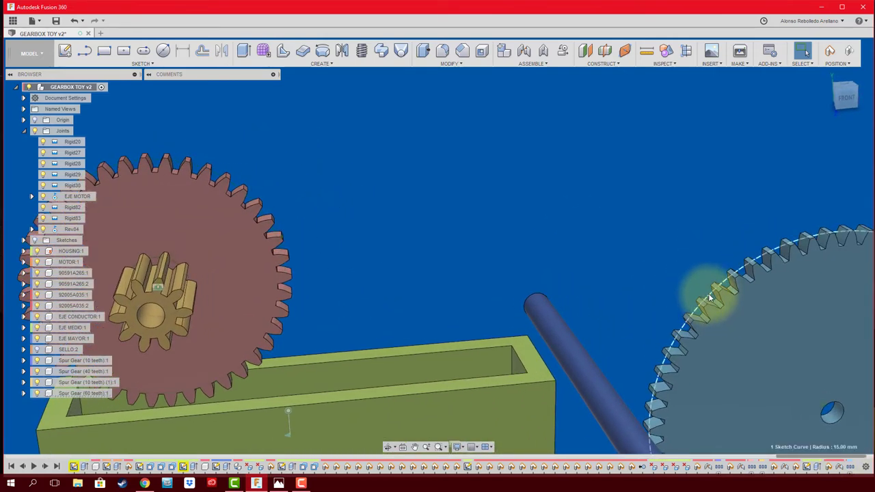
shift+middle_drag(609, 253, 418, 304)
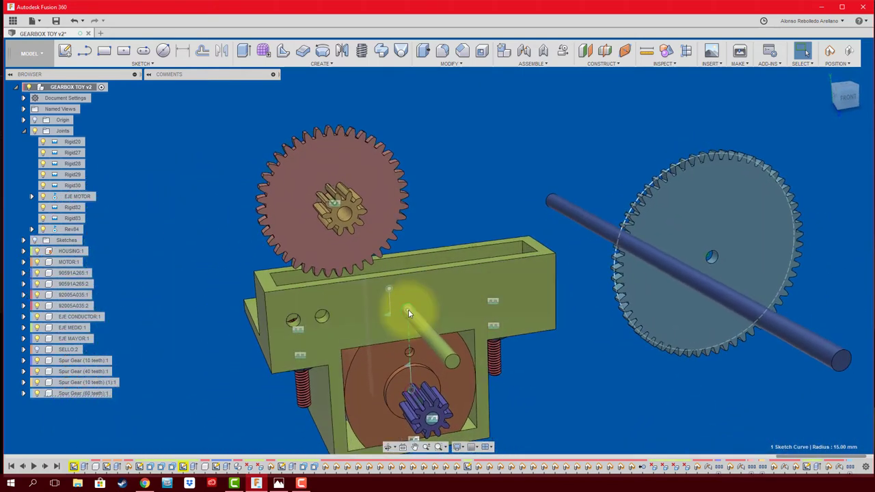
shift+middle_drag(513, 198, 490, 182)
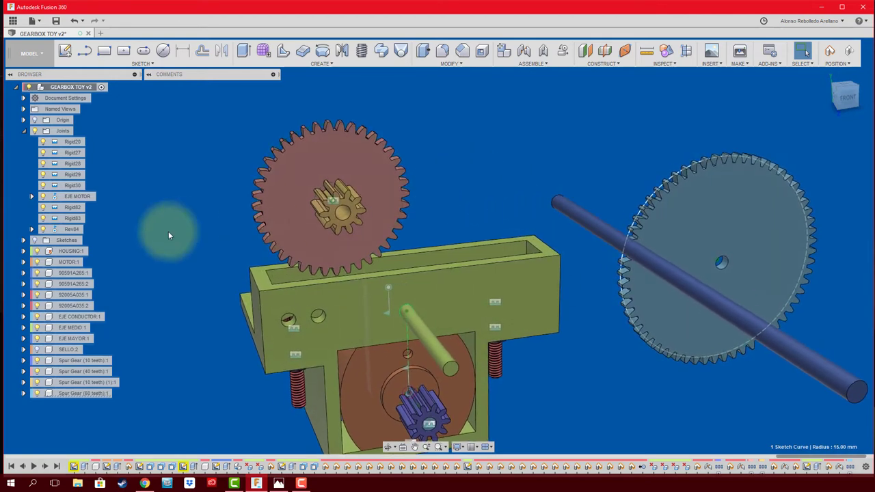
click(106, 252)
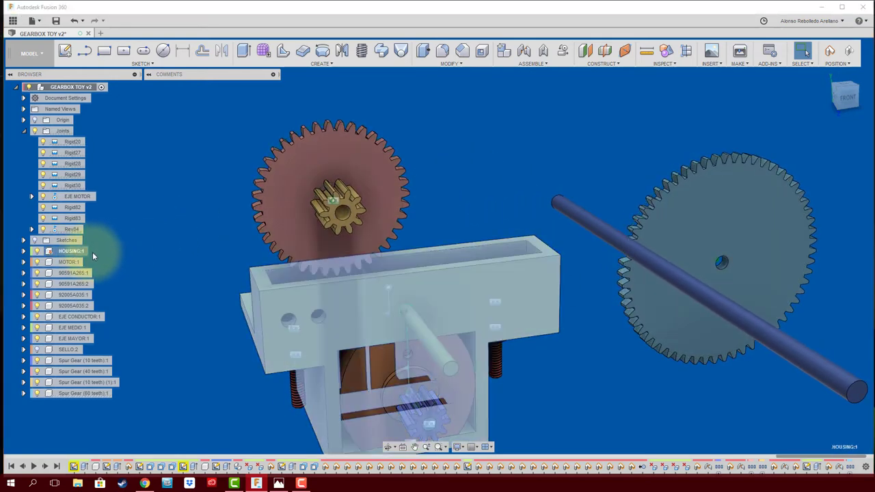
click(94, 252)
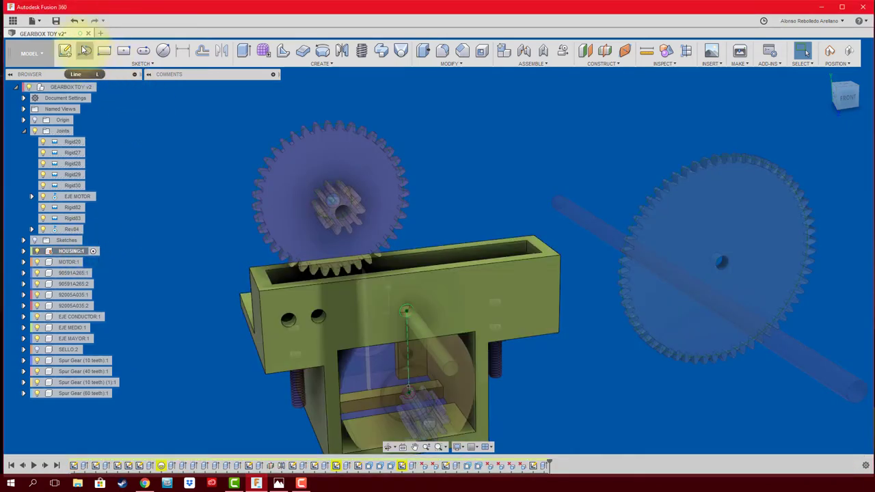
Step: Sketch a 17.5 mm horizontal construction line from the shaft point on the housing front
click(66, 51)
click(474, 295)
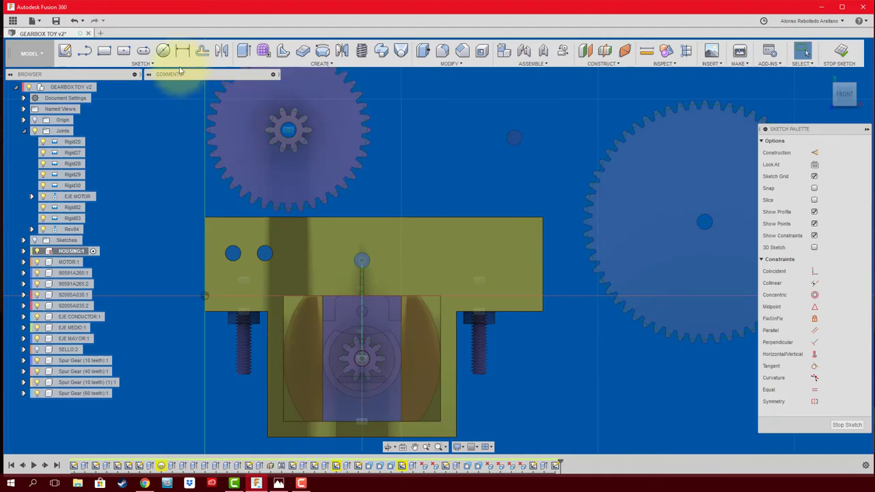
click(84, 51)
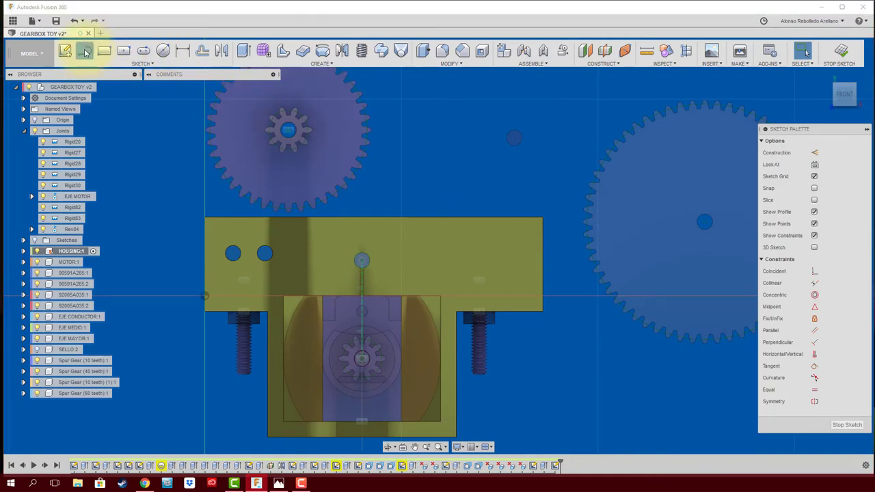
click(362, 259)
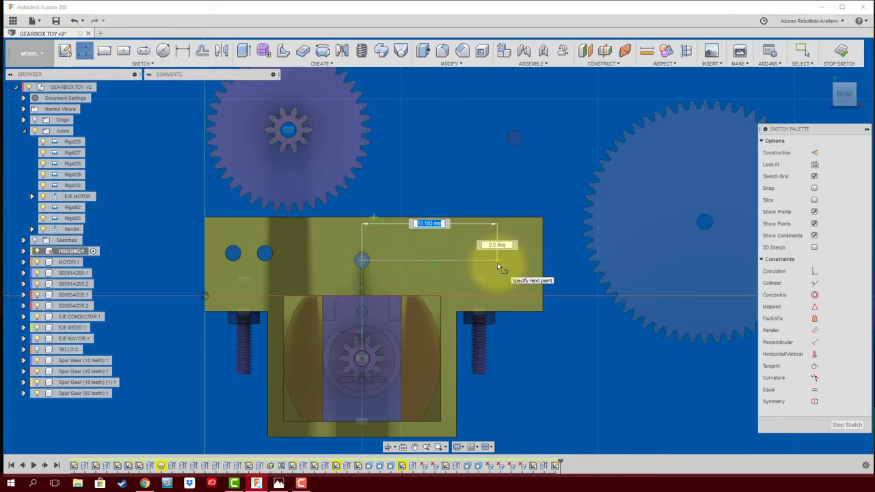
text(17.)
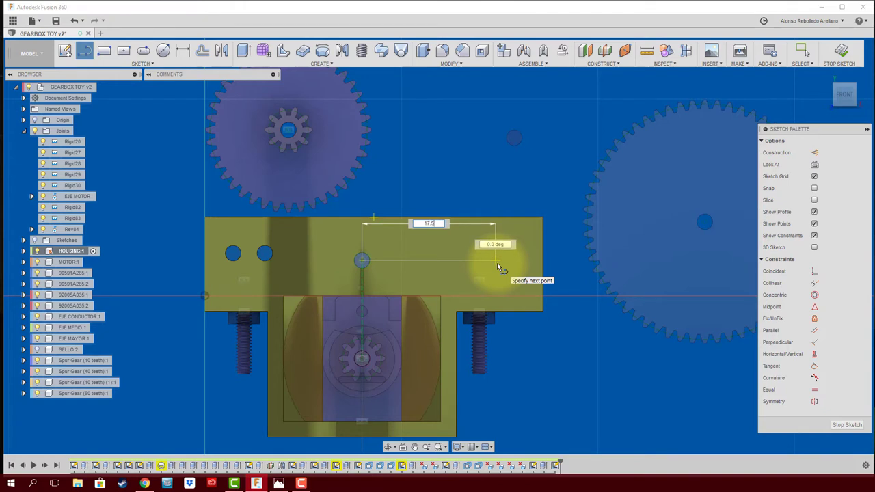
text(5)
key(Tab)
key(Tab)
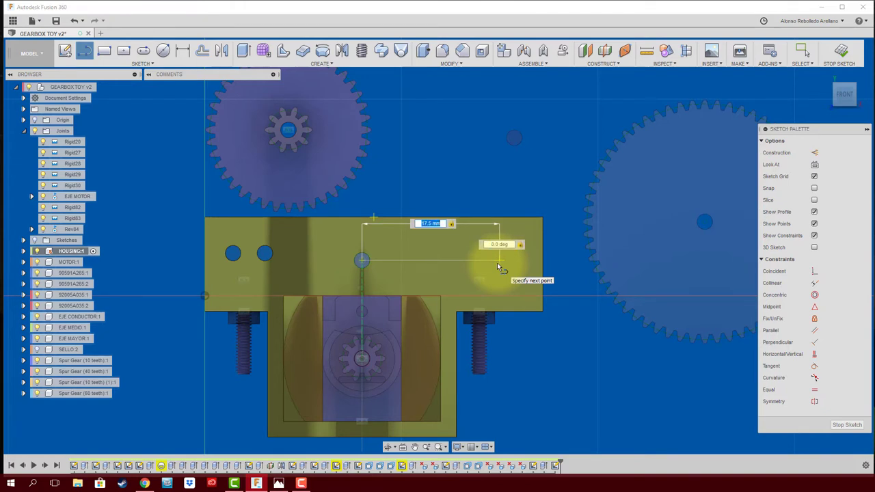
key(Return)
key(Escape)
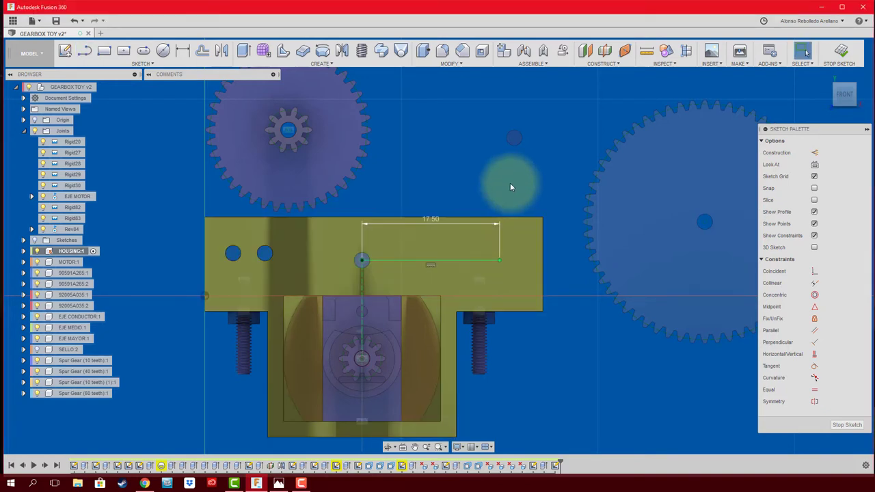
click(483, 262)
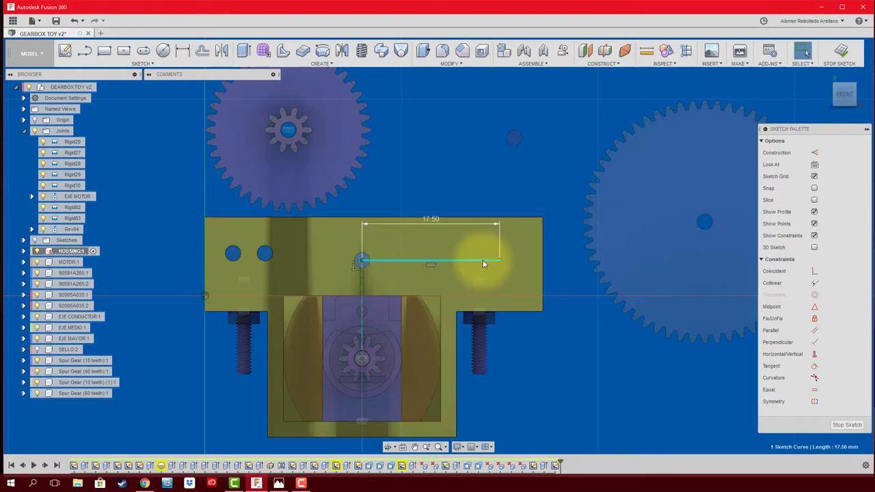
click(815, 154)
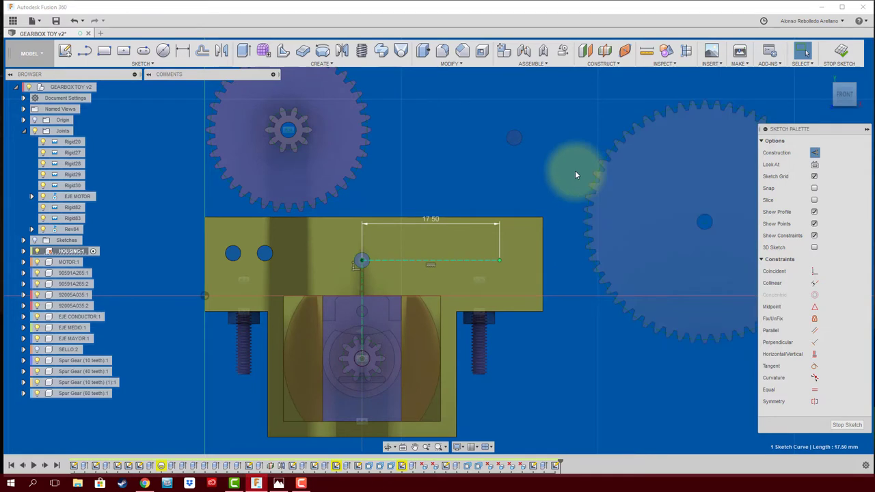
Step: Add a 2 mm centre-diameter circle at the line's right end
click(162, 52)
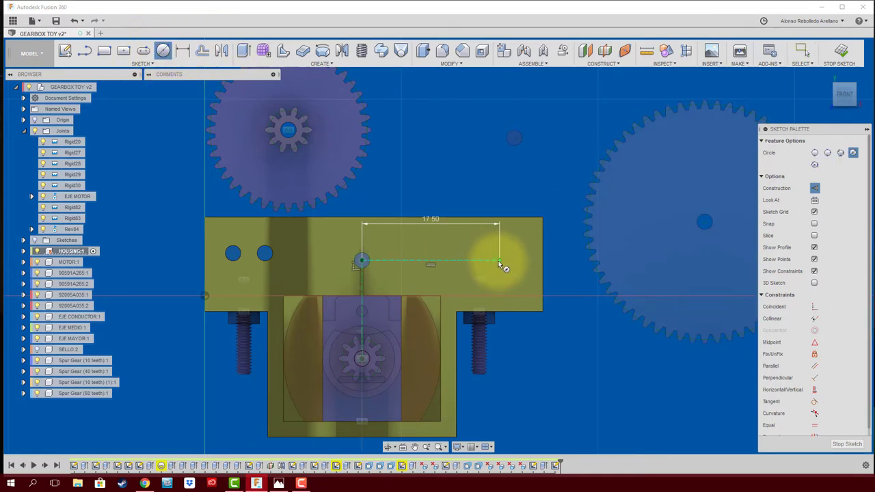
click(498, 260)
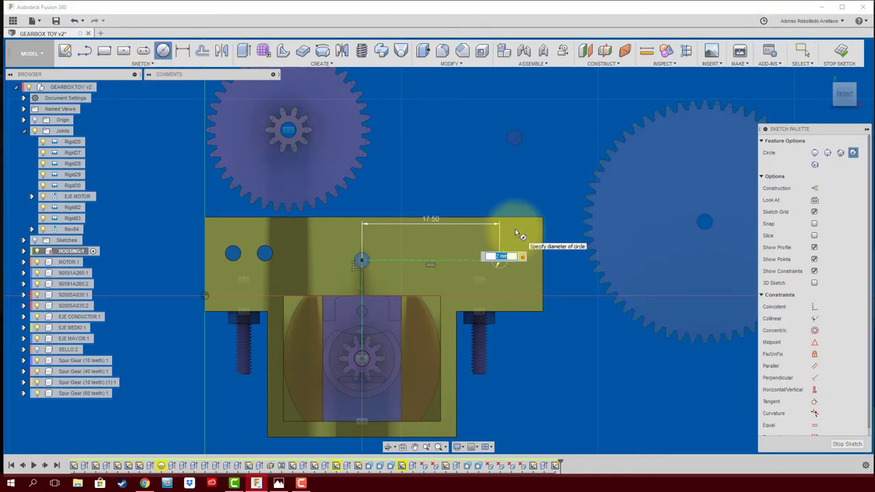
key(Return)
key(Escape)
shift+middle_drag(515, 229, 543, 316)
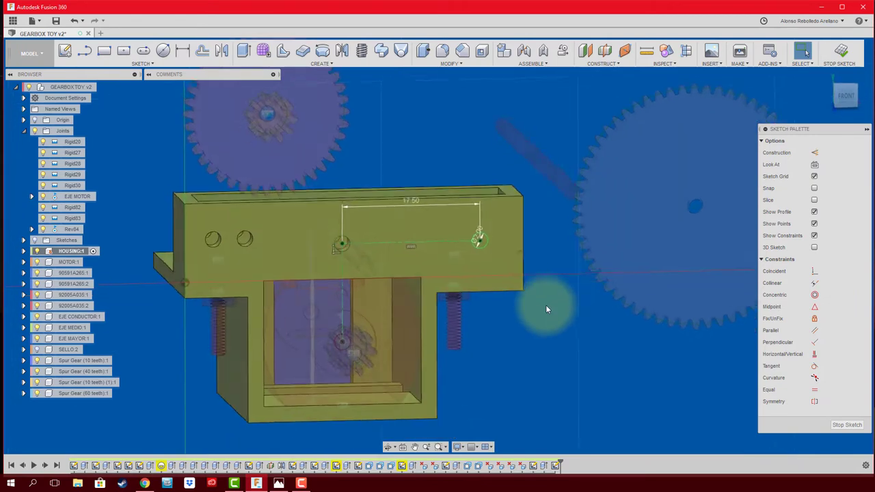
Step: Extrude-cut the 2 mm circle 35 mm into the housing
key(e)
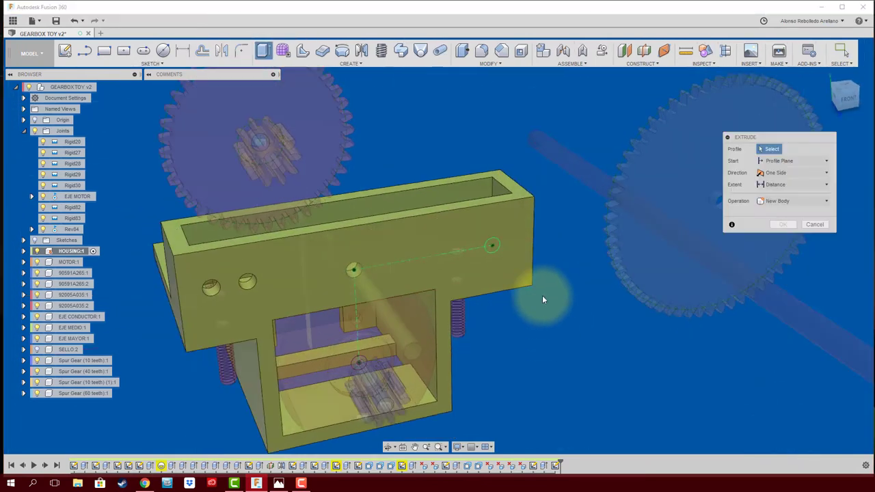
click(493, 245)
drag(494, 246, 394, 153)
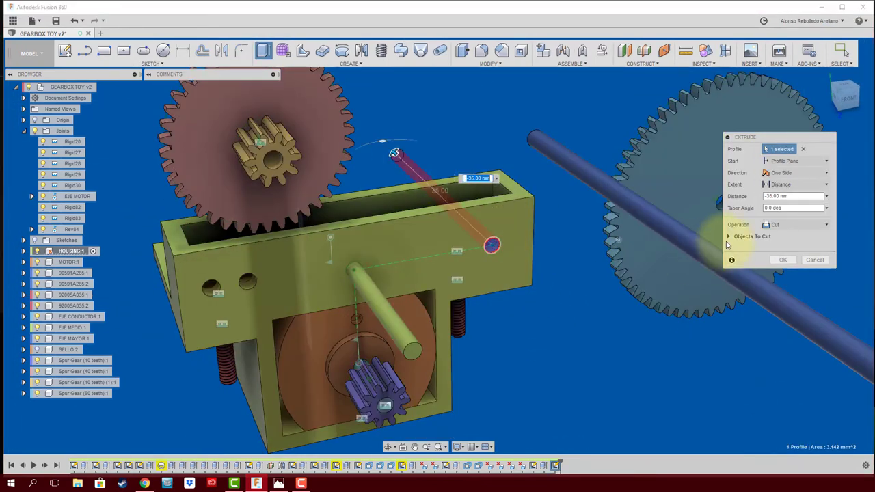
click(827, 224)
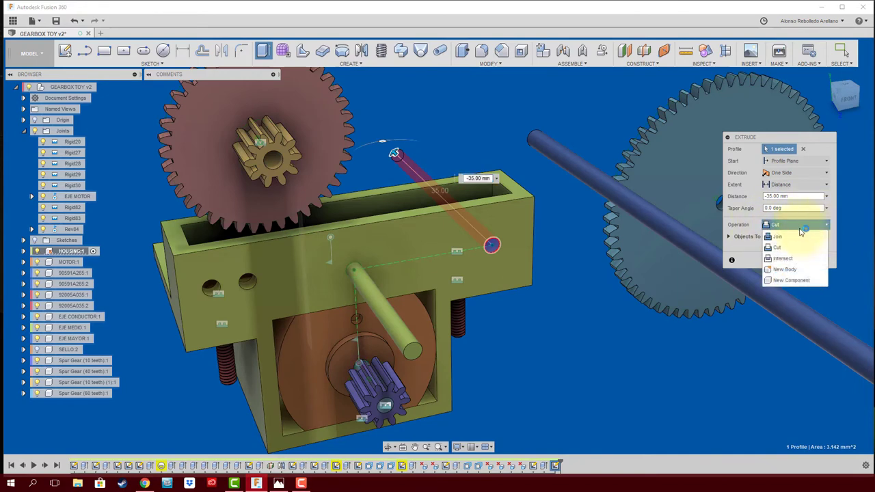
click(780, 248)
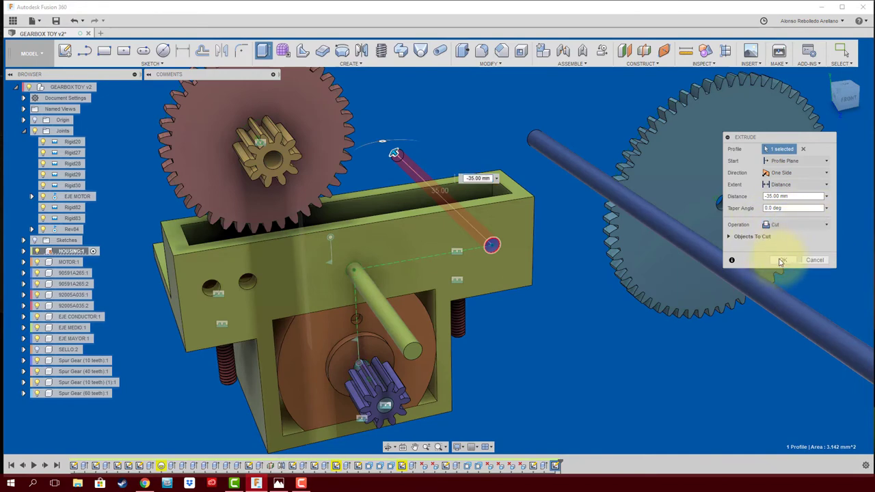
click(782, 261)
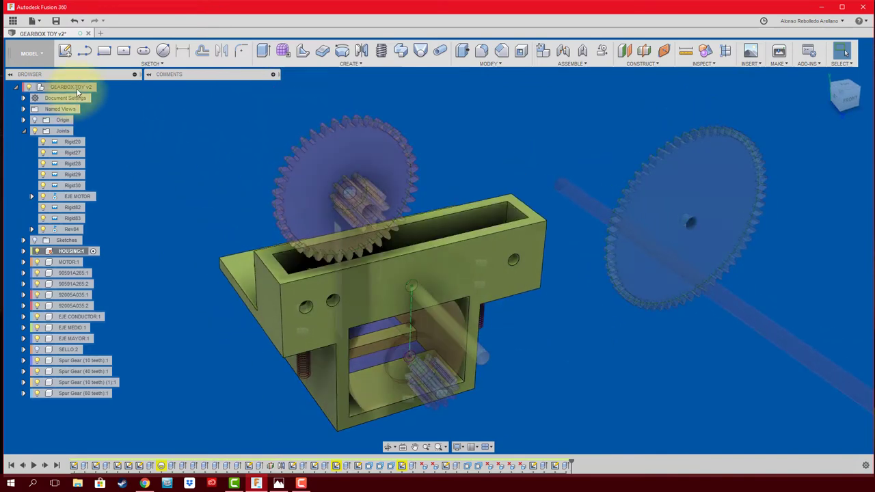
Step: Reactivate GEARBOX TOY v2, move the blue shaft toward the large gear, and skip capturing positions
click(101, 87)
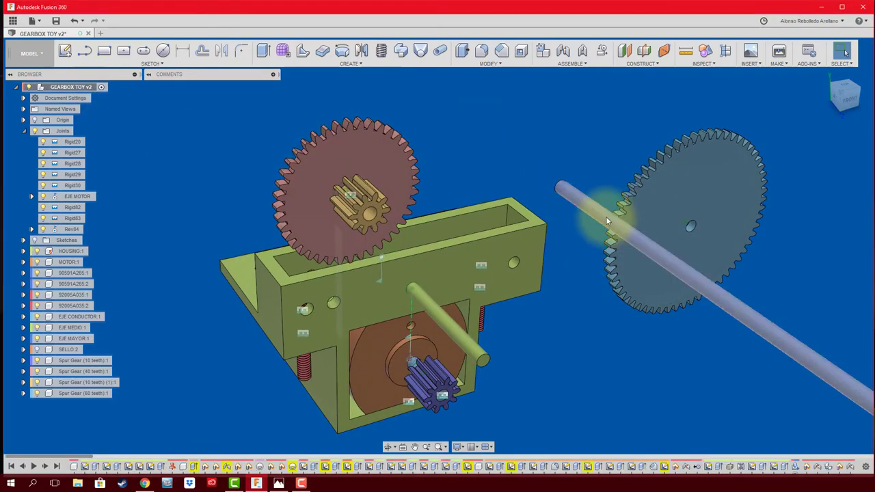
mouse_move(595, 205)
mouse_down()
mouse_move(611, 231)
mouse_move(563, 177)
mouse_up()
mouse_move(563, 176)
shift+middle_down()
mouse_move(523, 212)
mouse_move(375, 284)
shift+middle_up()
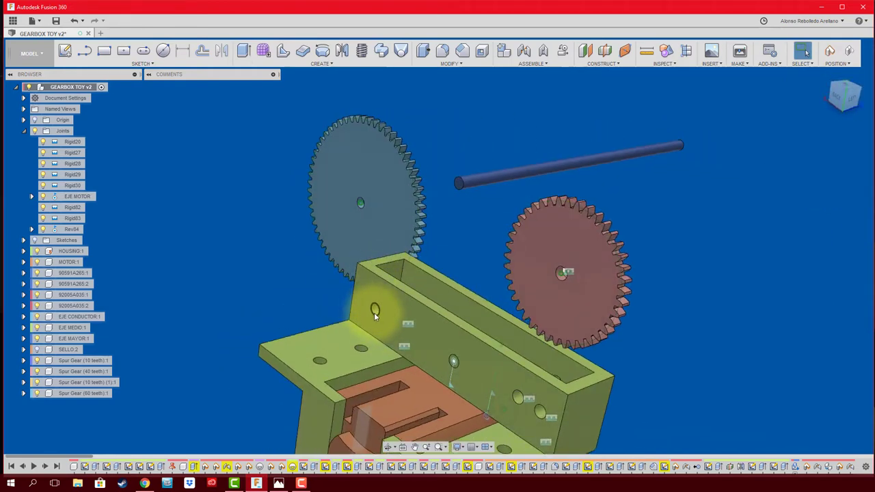
mouse_move(445, 361)
shift+middle_down()
mouse_move(453, 172)
mouse_move(568, 269)
mouse_move(565, 292)
shift+middle_up()
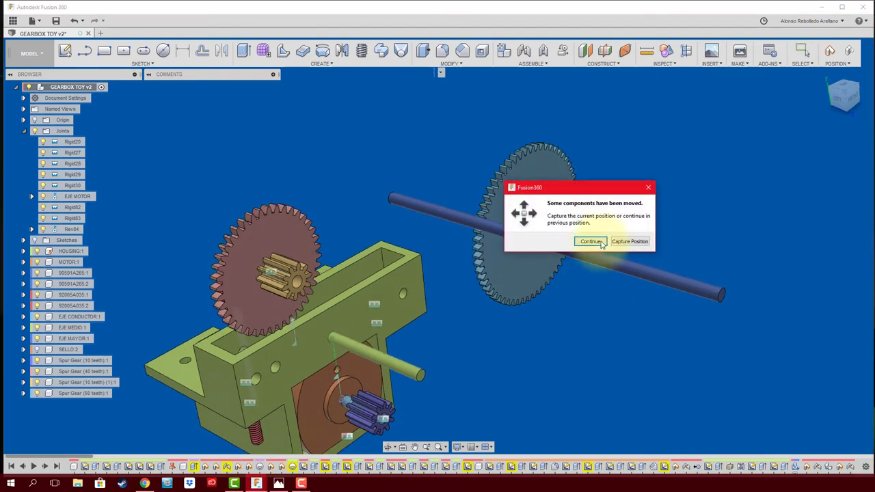
click(630, 241)
Step: Joint the long shaft into the housing hole with a 1.00 mm X offset, flipped
key(j)
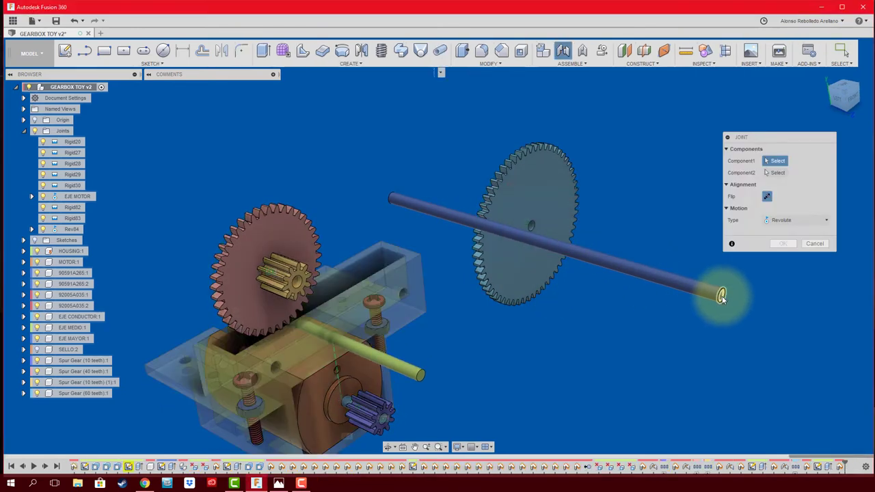
click(721, 295)
click(488, 300)
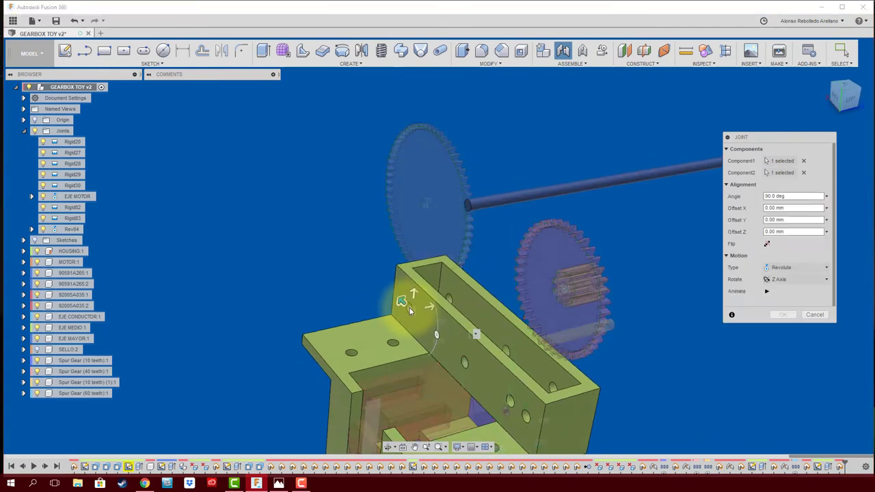
scroll(410, 312, up, 2)
scroll(414, 308, up, 2)
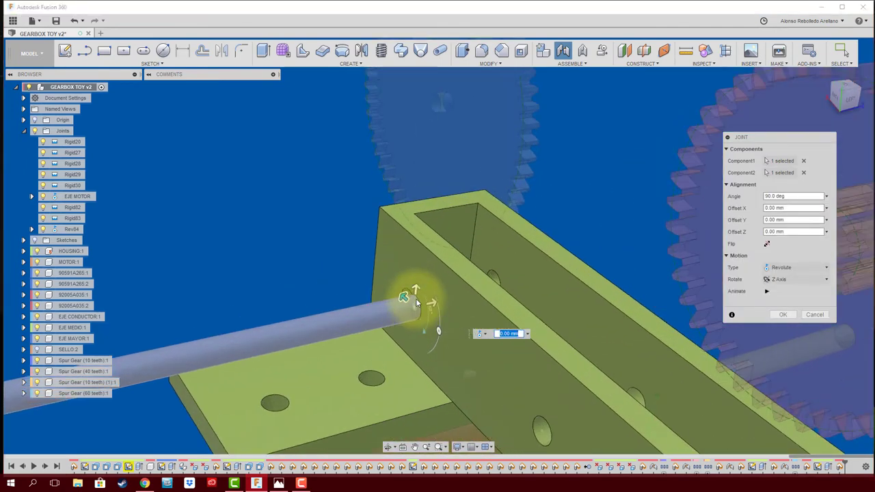
drag(416, 303, 376, 330)
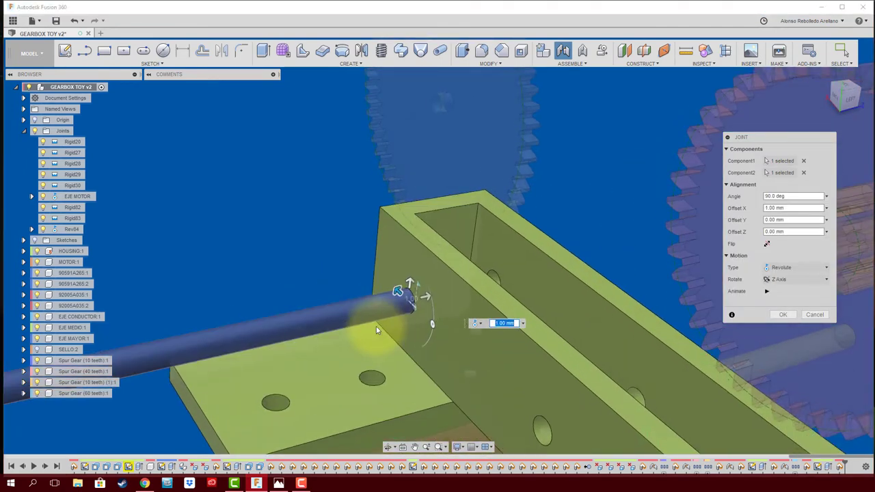
shift+middle_drag(376, 326, 683, 260)
click(767, 243)
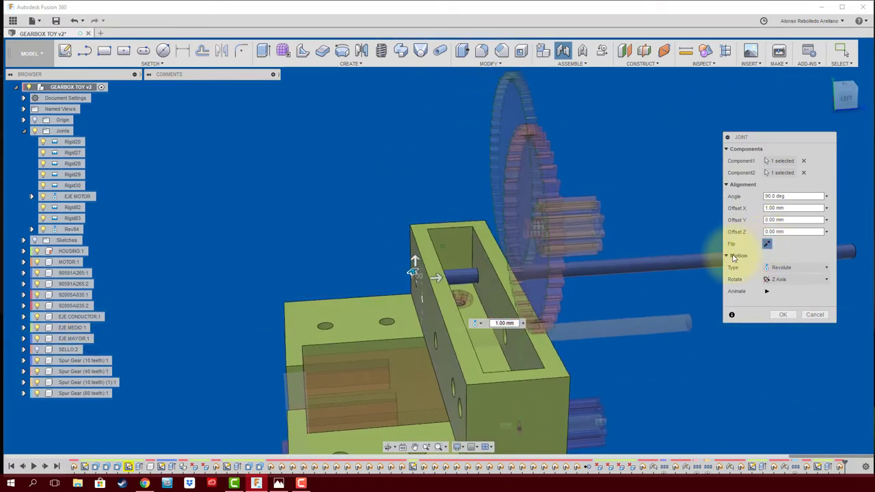
scroll(482, 307, up, 3)
mouse_move(482, 307)
shift+middle_down()
mouse_move(531, 309)
mouse_move(524, 306)
shift+middle_up()
scroll(531, 305, down, 5)
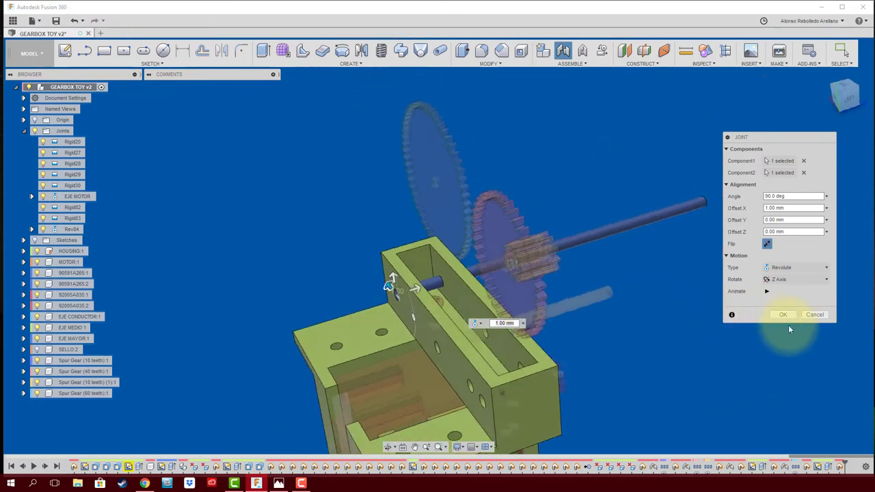
click(783, 316)
shift+middle_drag(786, 321, 618, 287)
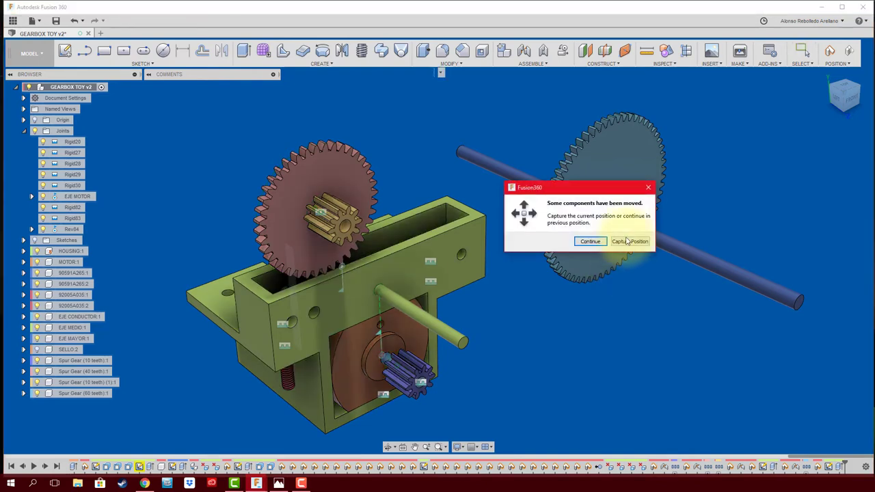
Step: Keep moved positions and seat the long shaft's end in the end-wall hole as flipped revolute Rev85
click(630, 241)
scroll(802, 311, up, 5)
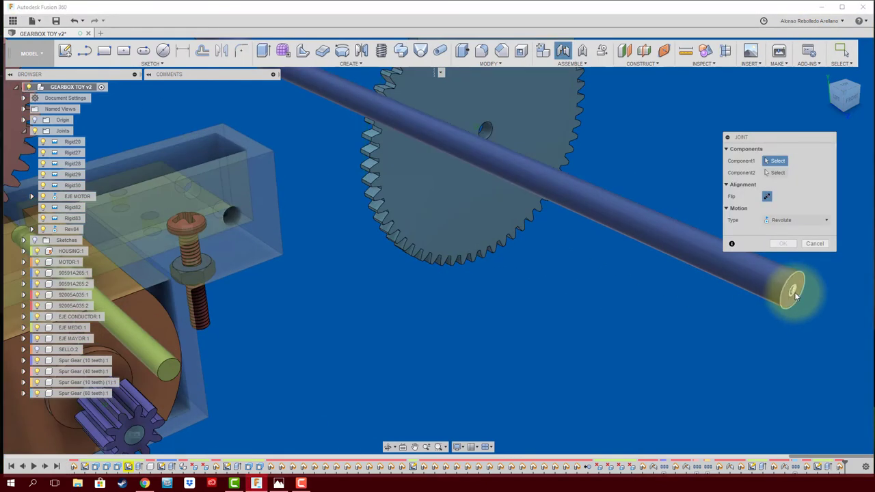
click(793, 292)
mouse_move(793, 293)
shift+middle_down()
mouse_move(739, 322)
mouse_move(478, 318)
mouse_move(523, 344)
shift+middle_up()
scroll(532, 345, up, 3)
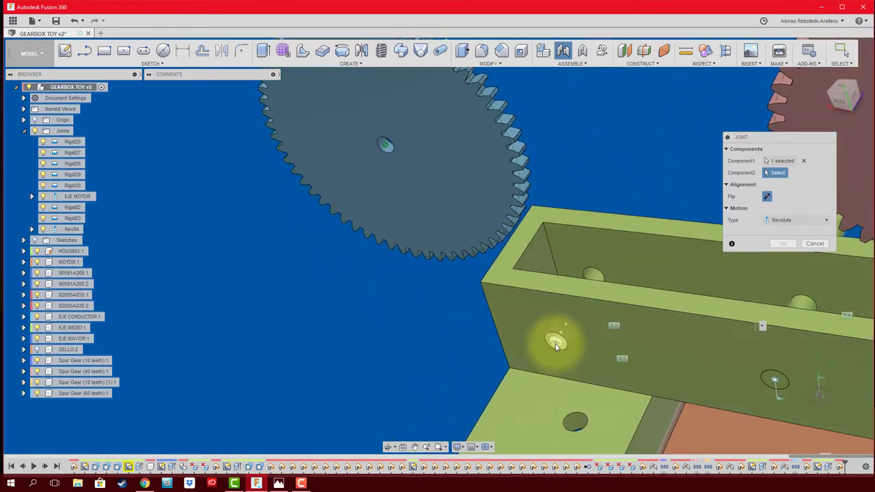
click(554, 341)
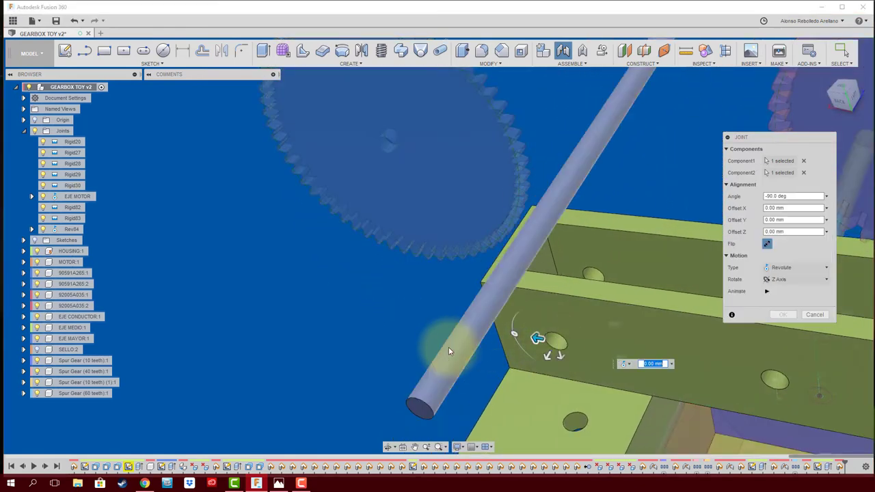
click(767, 245)
click(780, 315)
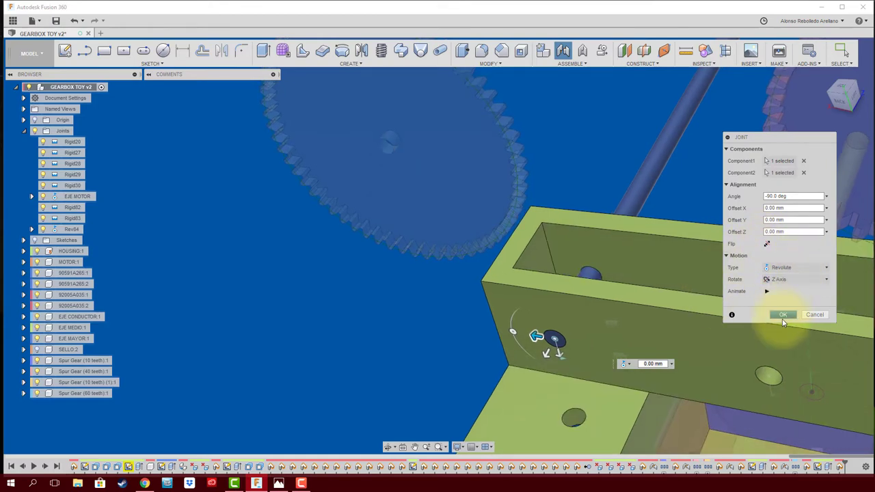
click(783, 314)
shift+middle_drag(458, 345, 528, 349)
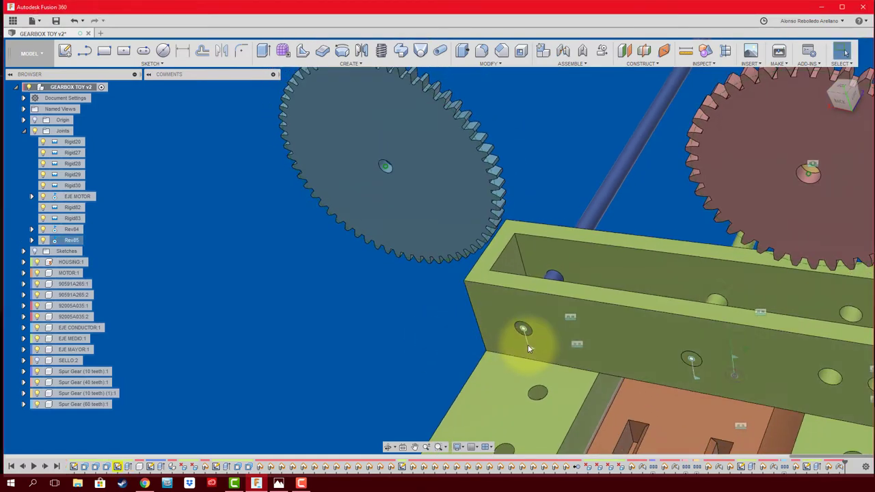
Step: Animate the Rev85 joint to preview the long shaft's rotation
right_click(529, 349)
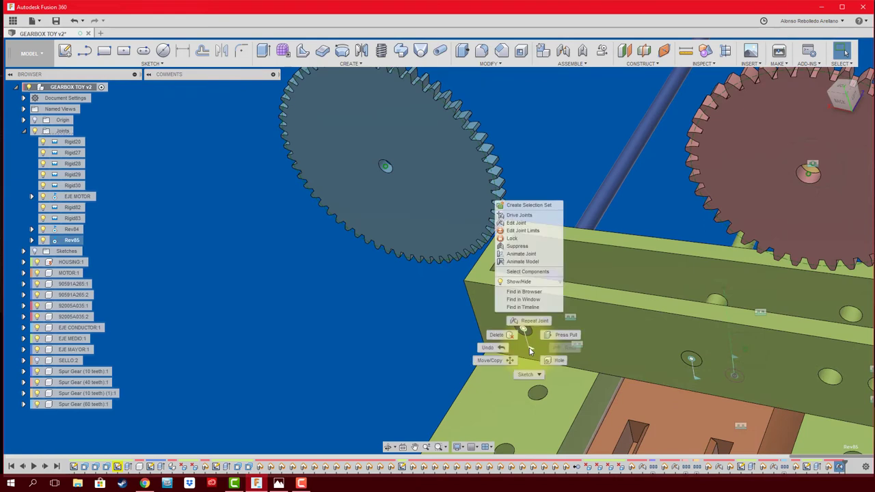
click(393, 309)
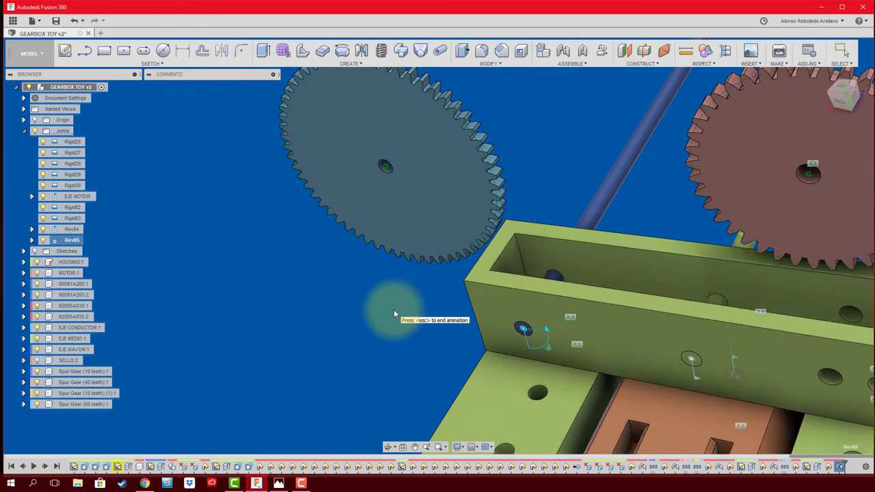
scroll(640, 189, up, 3)
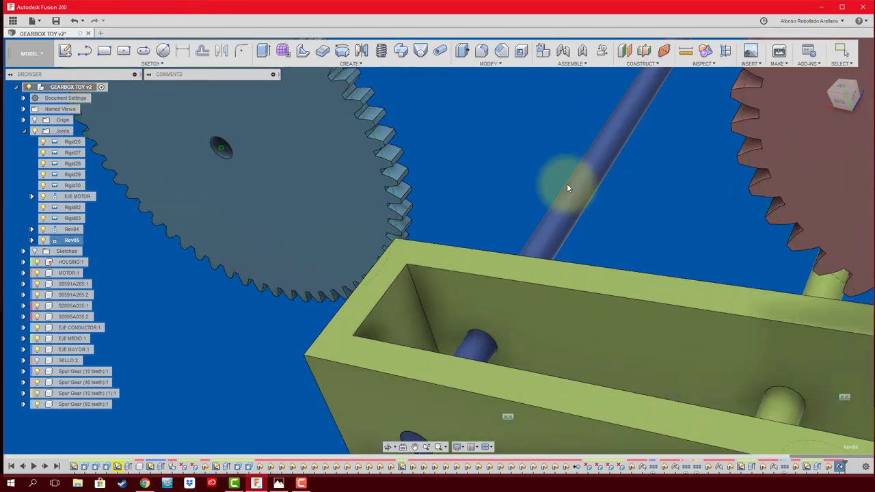
scroll(539, 179, down, 5)
mouse_move(473, 224)
shift+middle_down()
mouse_move(576, 306)
mouse_move(536, 358)
mouse_move(518, 357)
shift+middle_up()
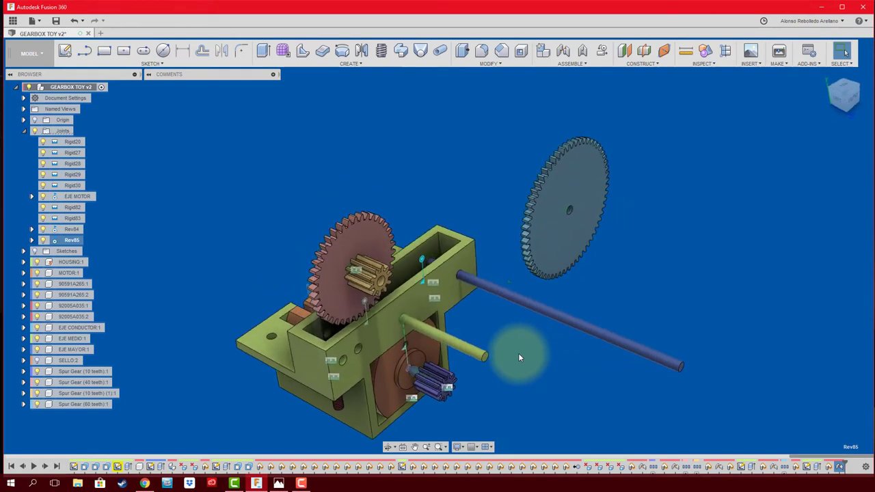
Step: Pull the red gear and pinion clear of the shaft and keep their moved position
drag(376, 253, 662, 262)
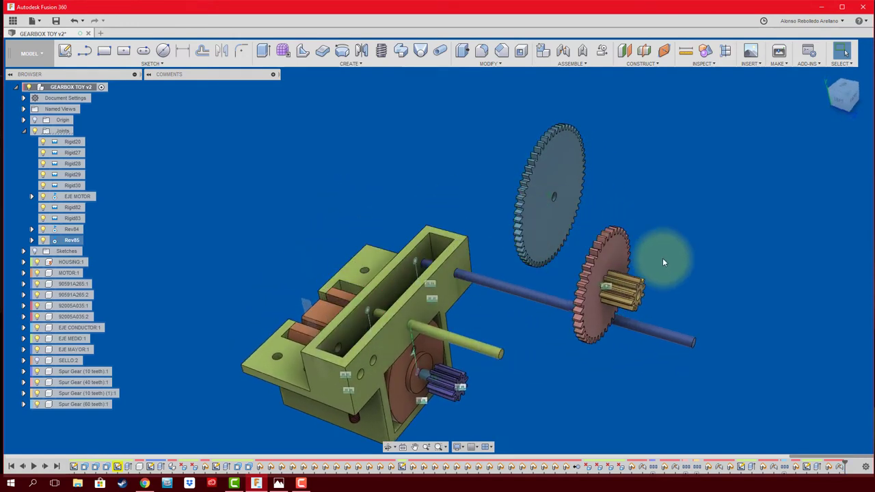
shift+middle_drag(688, 259, 621, 307)
drag(620, 308, 692, 278)
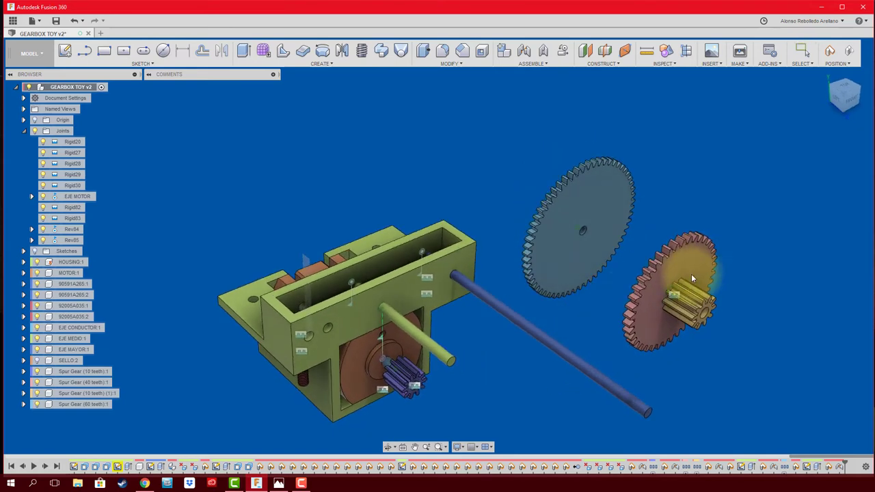
shift+middle_drag(691, 278, 466, 346)
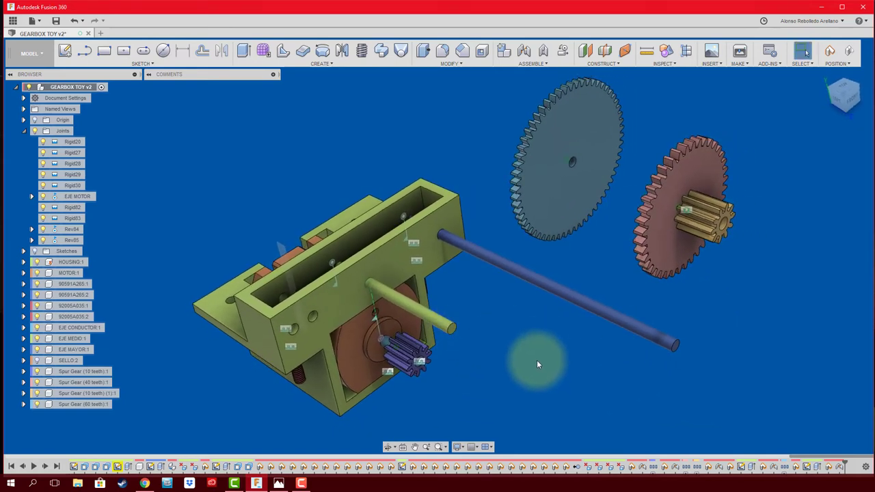
shift+middle_drag(538, 361, 539, 363)
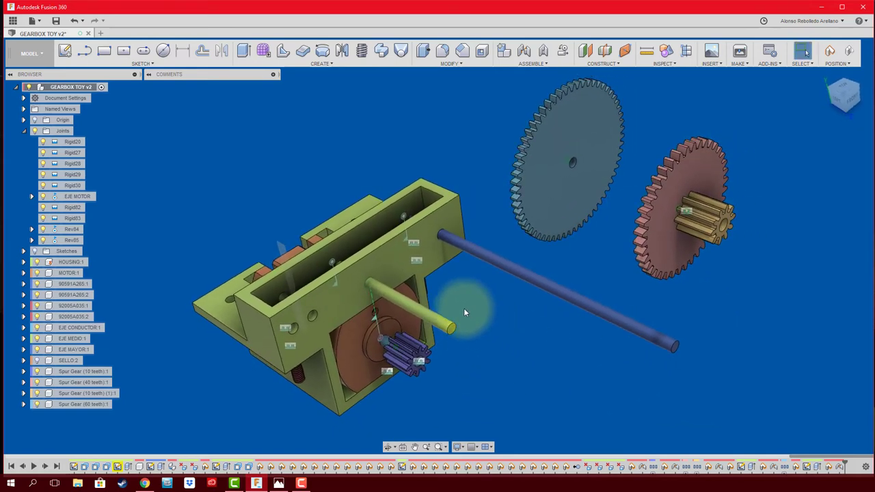
mouse_move(465, 306)
mouse_down()
mouse_move(433, 321)
mouse_move(569, 370)
mouse_up()
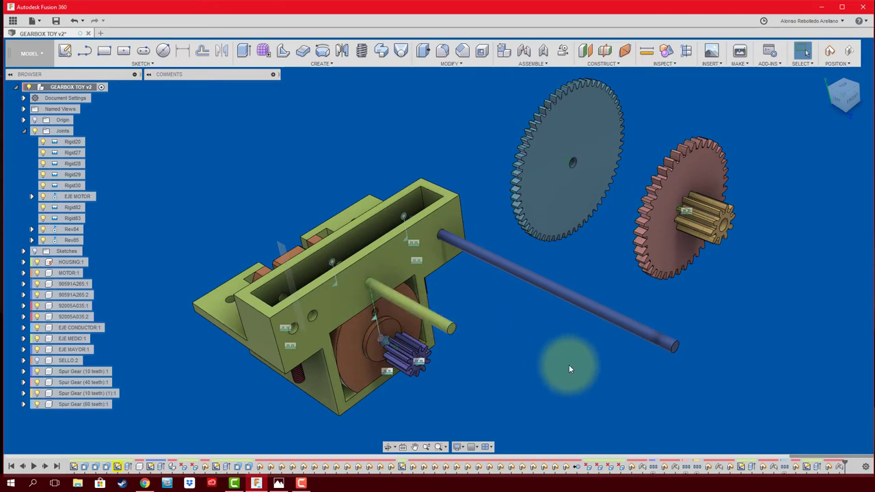
key(j)
click(628, 241)
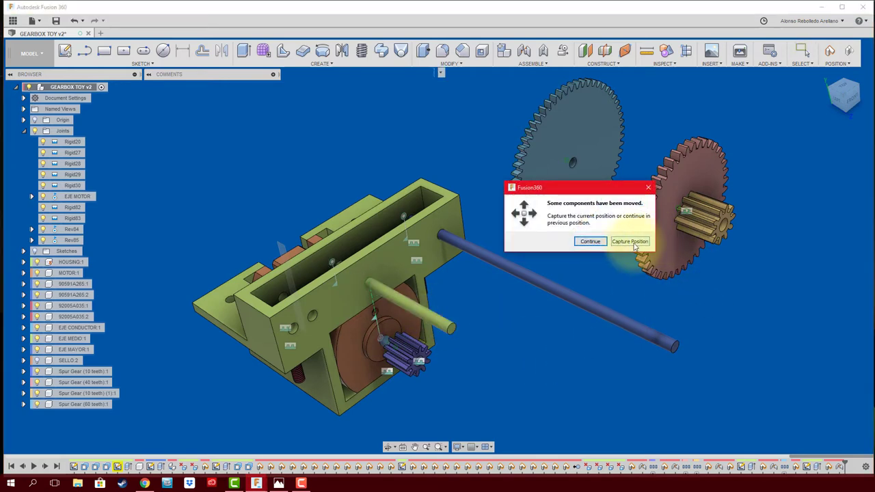
Step: Pick the yellow pinion and the yellow shaft's end as the two joint parts
scroll(690, 270, up, 5)
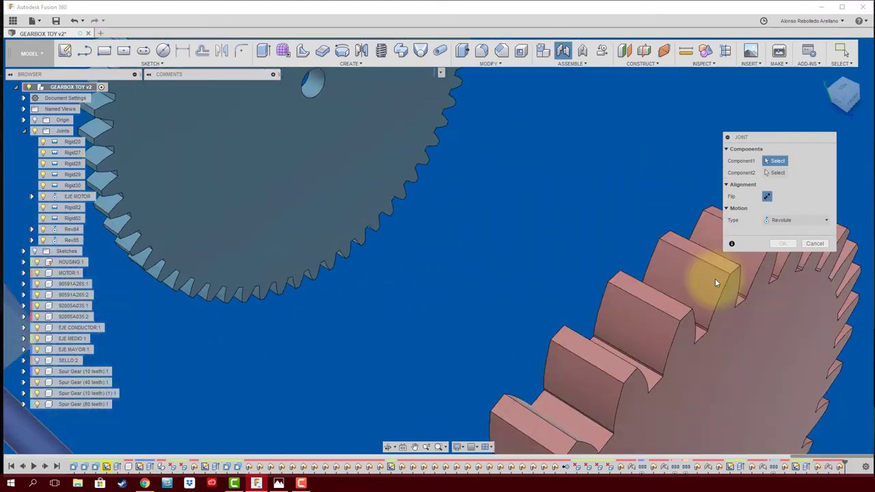
middle_drag(715, 279, 545, 318)
scroll(430, 344, down, 2)
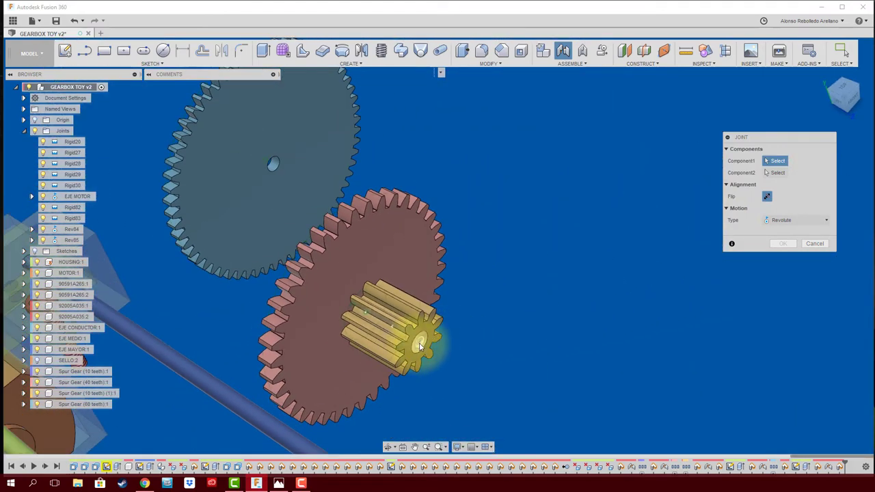
click(420, 347)
scroll(381, 354, down, 5)
scroll(377, 356, up, 2)
scroll(384, 359, up, 2)
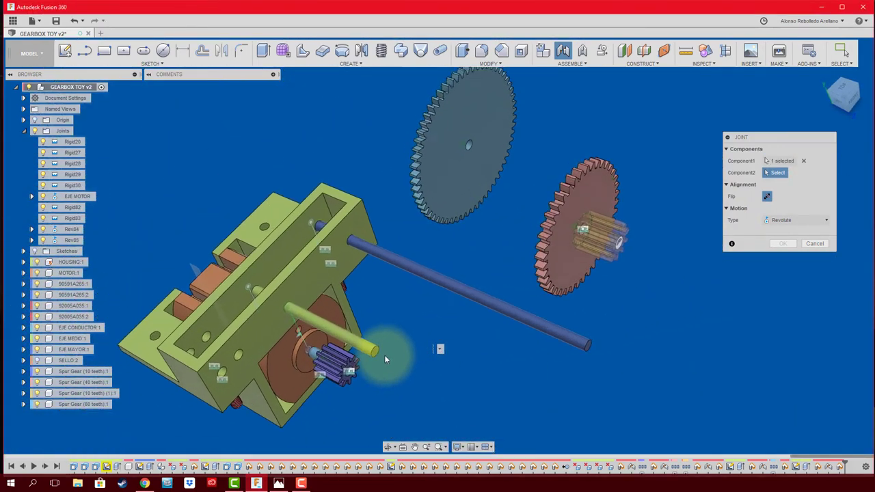
scroll(390, 363, up, 1)
click(392, 364)
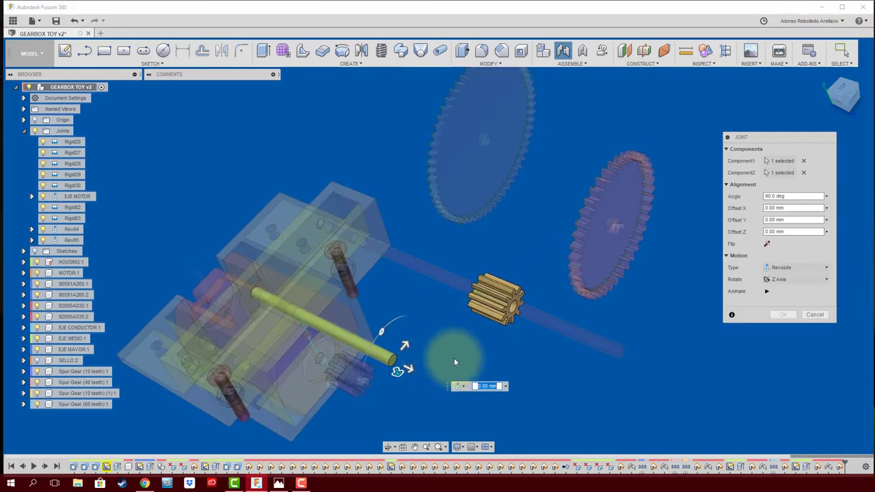
Step: In LEFT view, offset the pinion -8.00 mm along Z and make the joint Rigid86
click(847, 108)
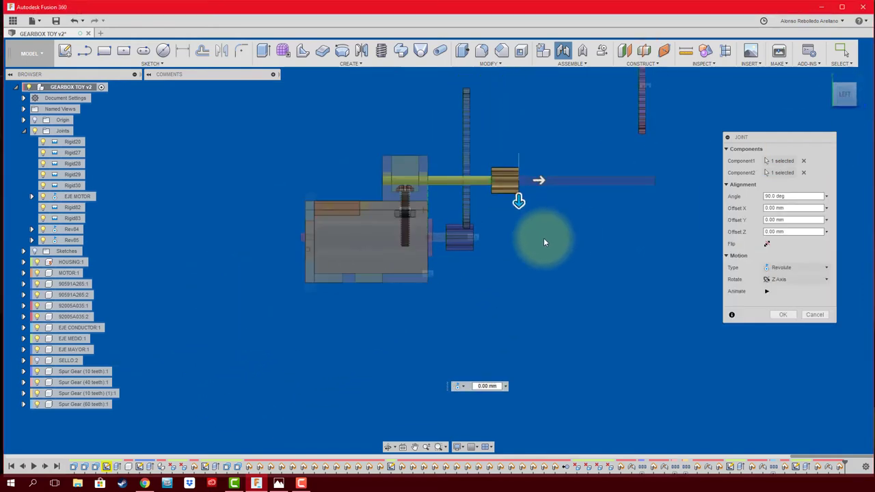
drag(539, 180, 503, 180)
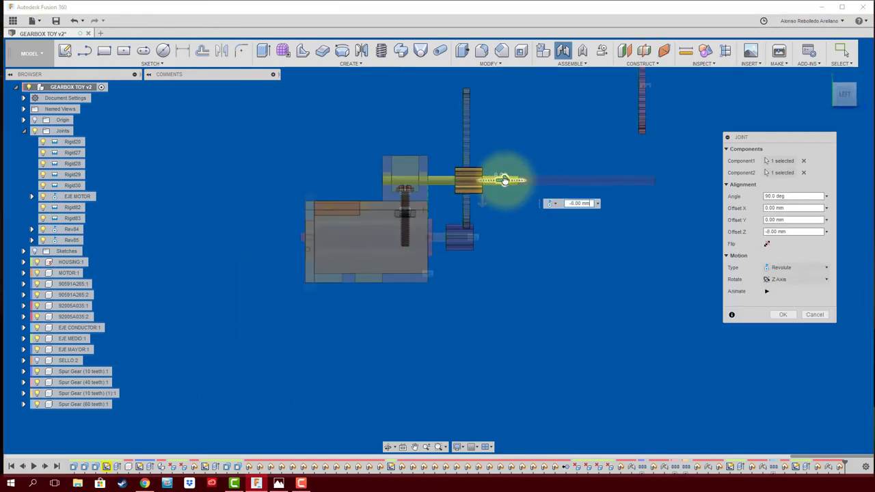
click(808, 270)
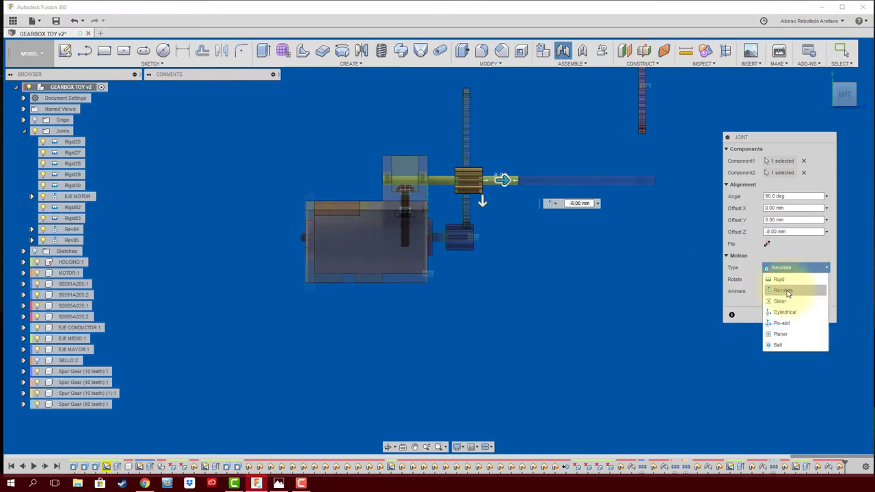
click(779, 281)
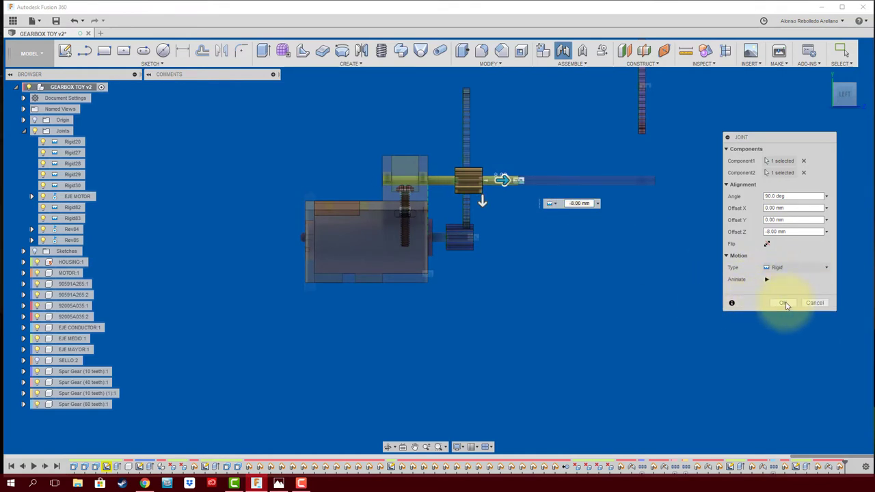
click(786, 306)
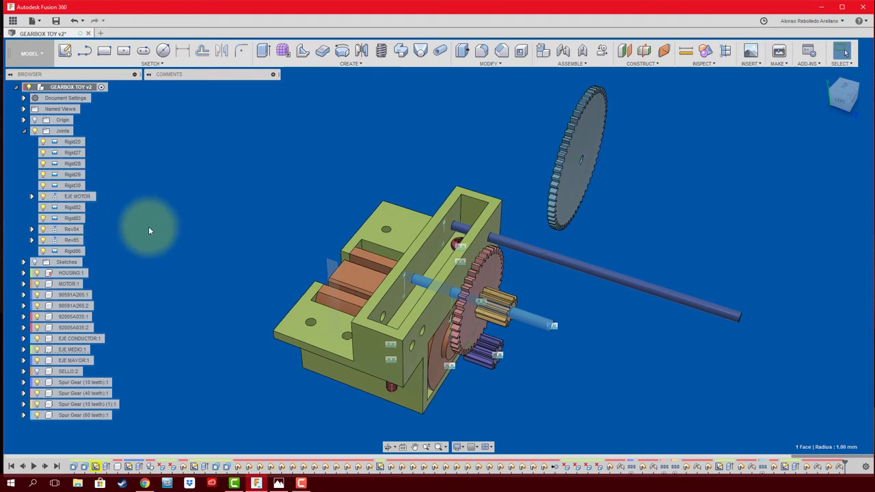
Step: Locate the Rev85, EJE MOTOR and Rev84 joints, then animate Rev84, renamed EJE CENTRAL
click(405, 272)
click(81, 240)
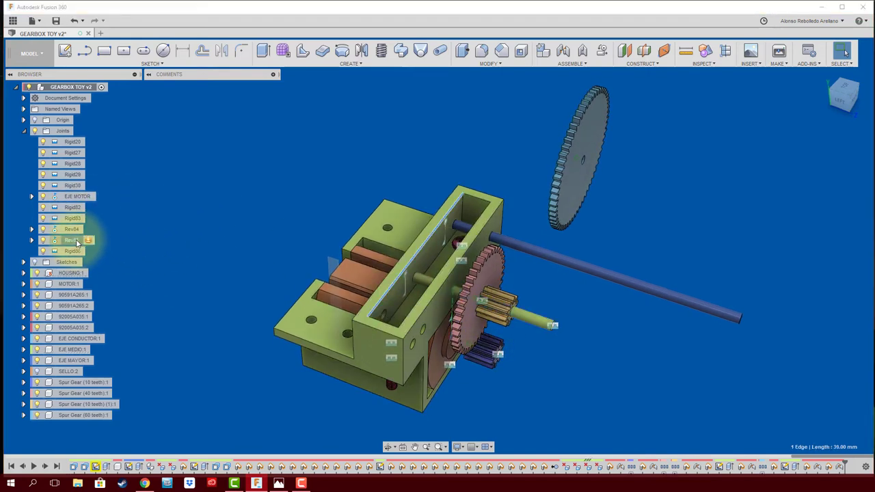
click(68, 197)
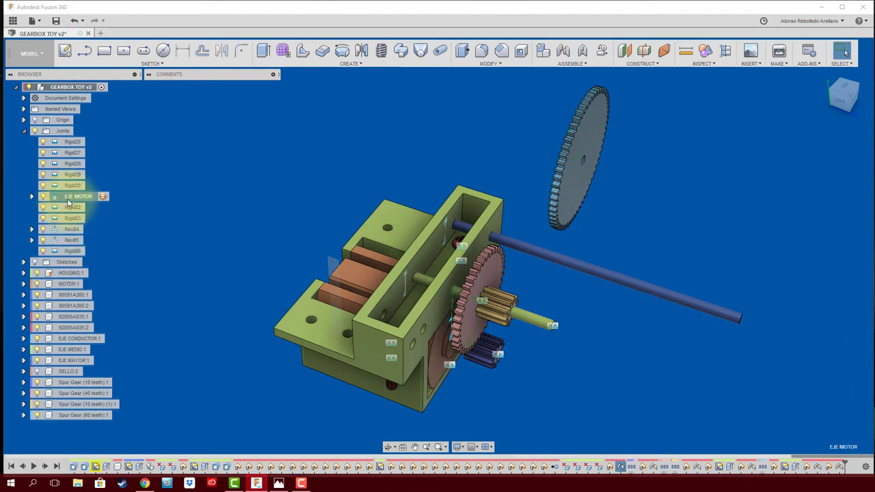
click(59, 230)
text(EJE CENTRAL)
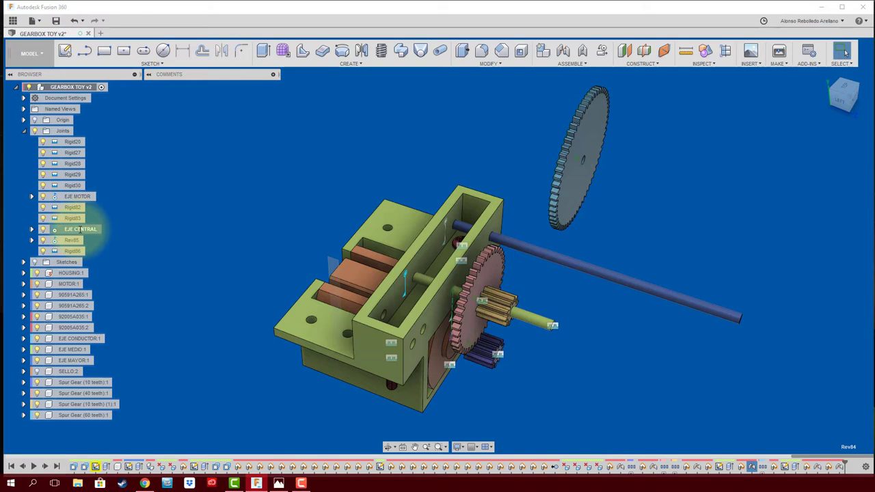
right_click(80, 233)
click(122, 312)
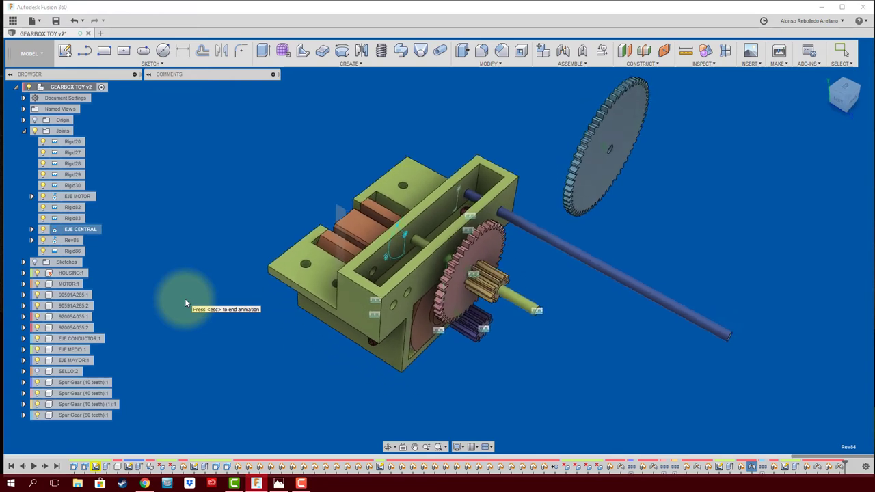
Step: Stop the animation and slide the 60-tooth gear onto the long shaft, checking it from the top view
key(Escape)
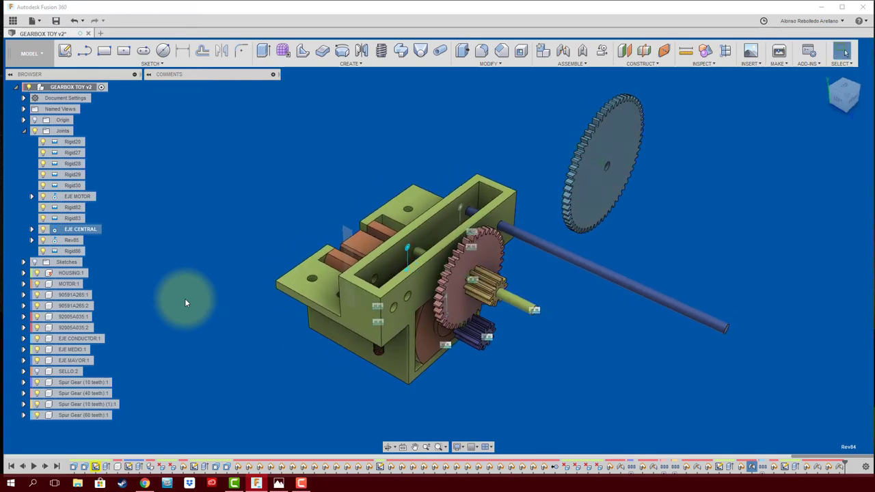
drag(650, 145, 629, 212)
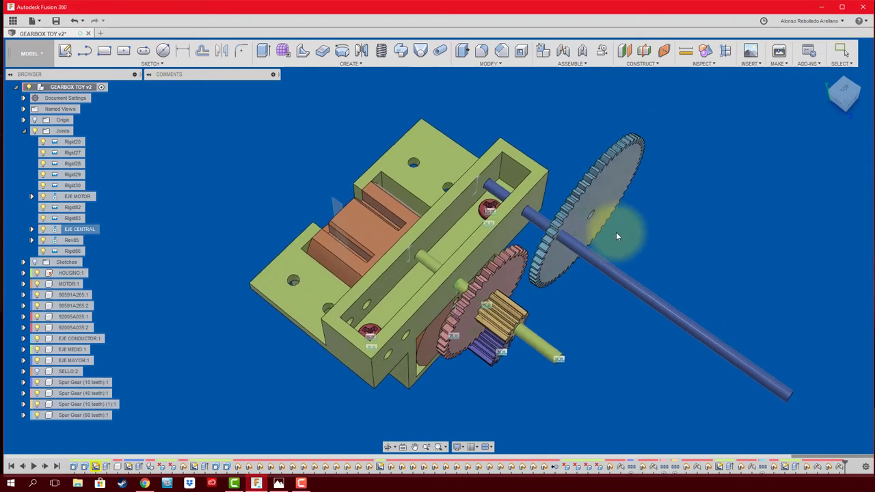
drag(629, 212, 616, 232)
click(845, 94)
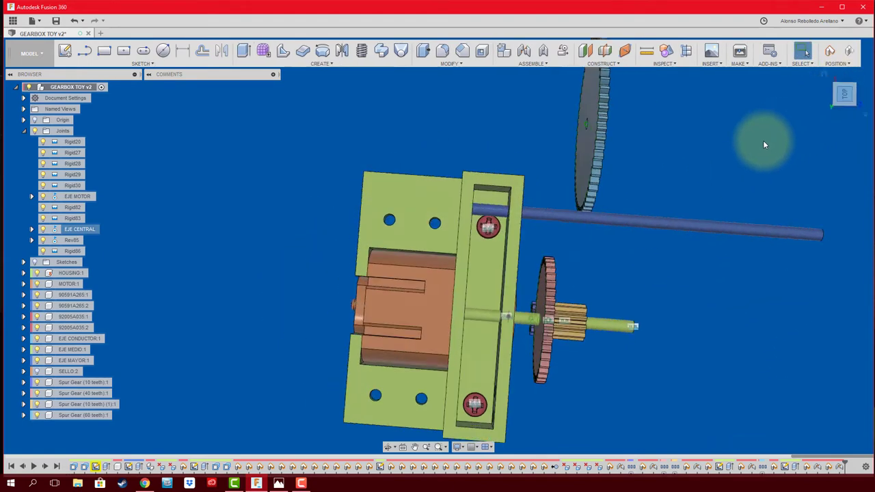
mouse_move(564, 137)
mouse_down()
mouse_move(551, 227)
mouse_move(572, 221)
mouse_move(549, 231)
mouse_move(574, 225)
mouse_move(555, 224)
mouse_up()
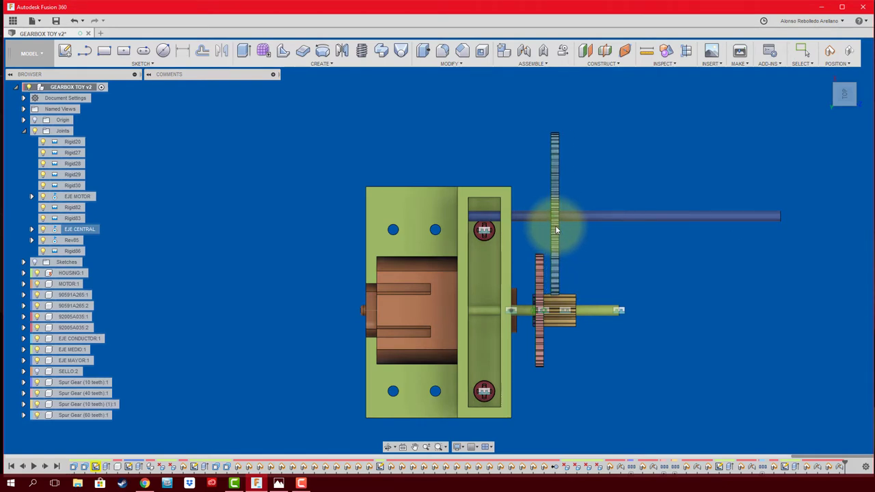
mouse_move(556, 225)
shift+middle_down()
mouse_move(439, 214)
mouse_move(407, 133)
shift+middle_up()
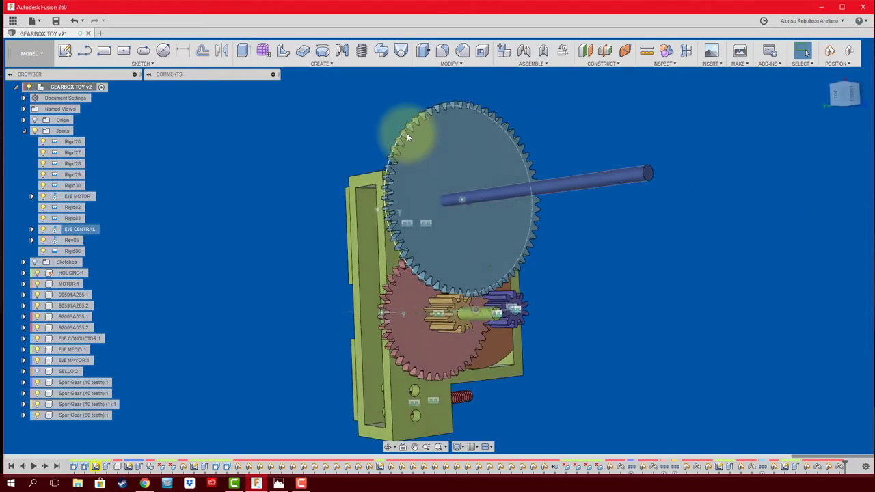
Step: Check the large gear's circle radius, then pull the gear back off the shaft
scroll(407, 132, up, 3)
scroll(389, 152, up, 2)
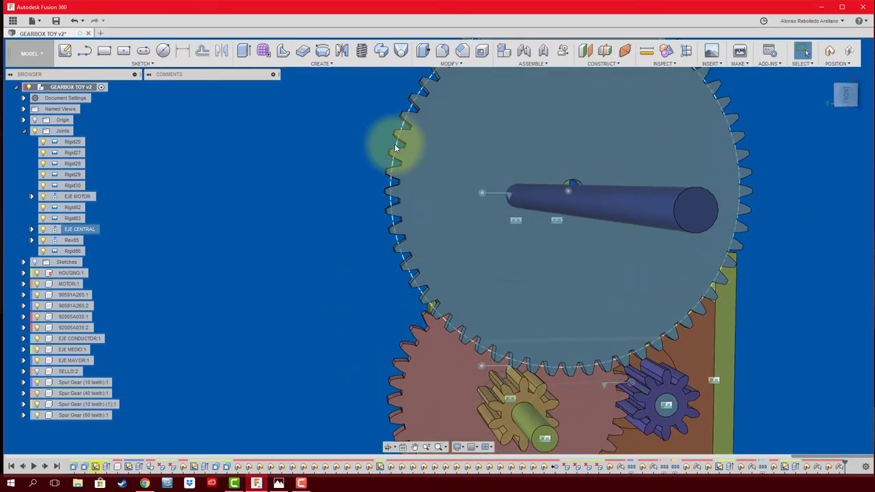
click(392, 145)
scroll(398, 340, up, 2)
scroll(474, 375, up, 2)
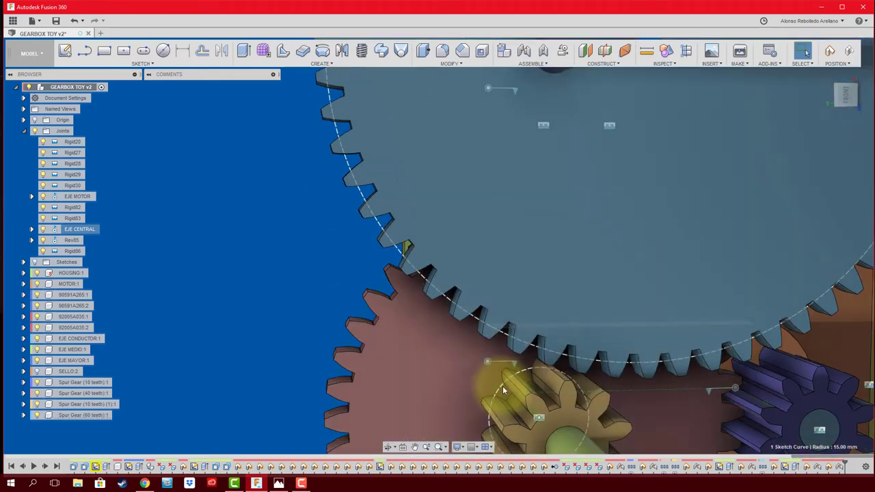
key(F5)
key(F5)
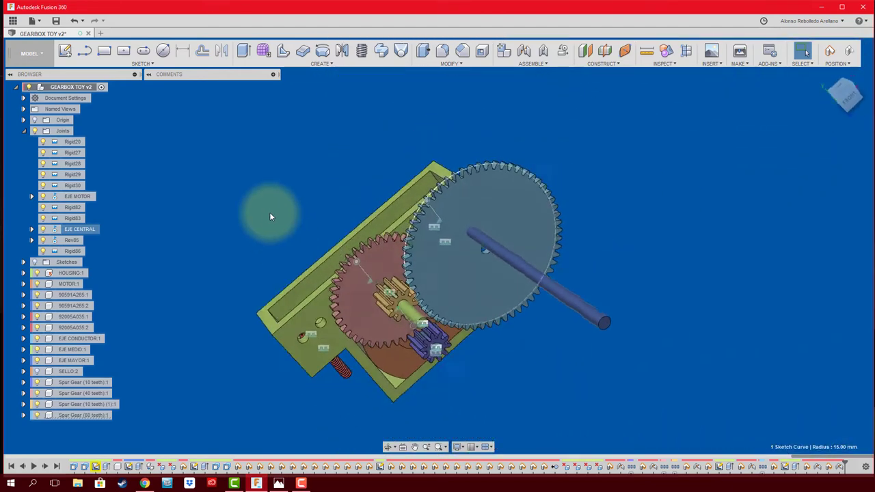
drag(528, 284, 691, 276)
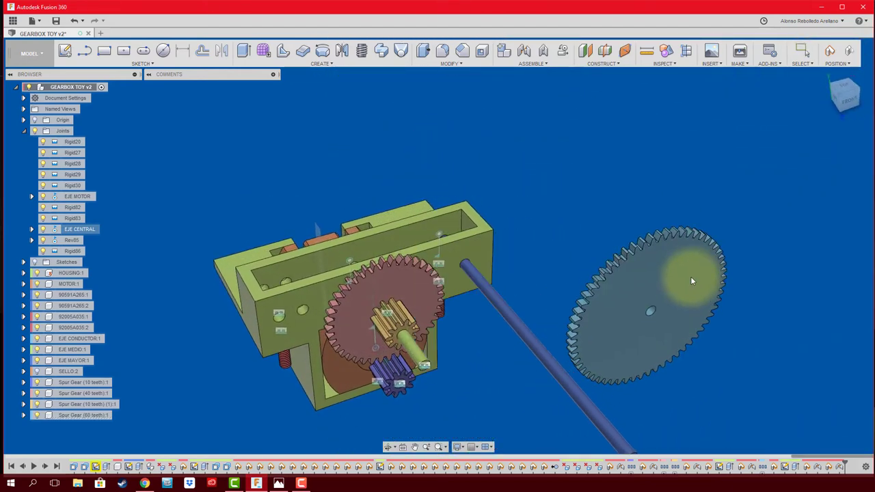
click(561, 240)
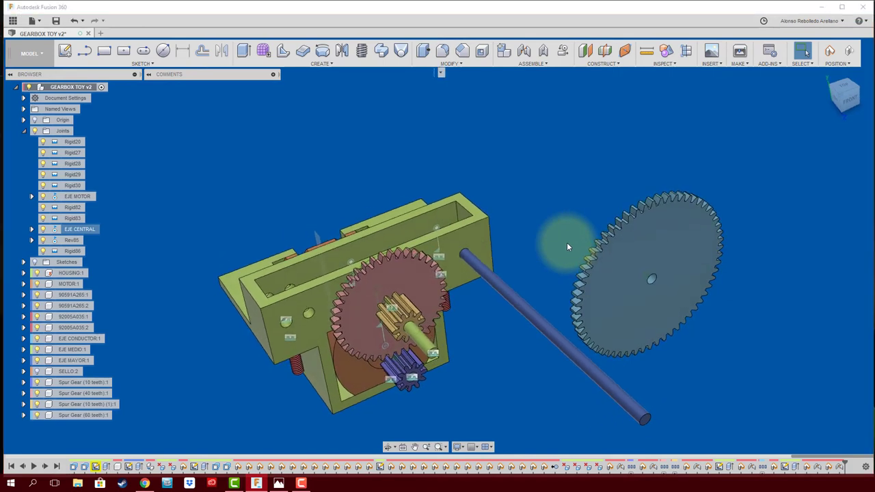
Step: Rigidly join the 60-tooth gear's centre to the shaft end, offset Z -40 mm
key(j)
click(632, 239)
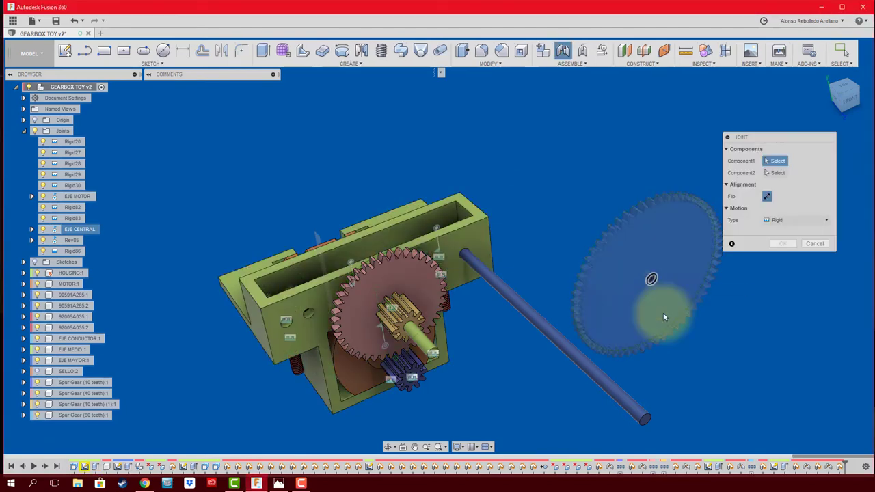
click(646, 421)
click(646, 422)
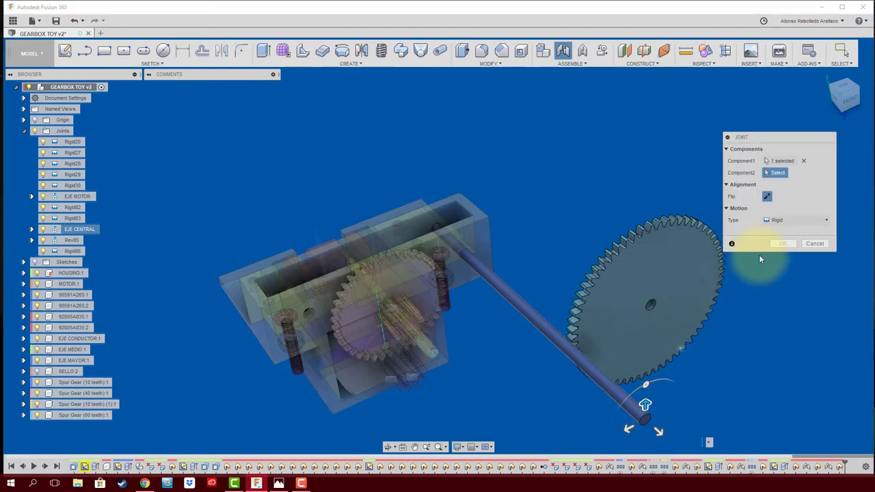
click(835, 101)
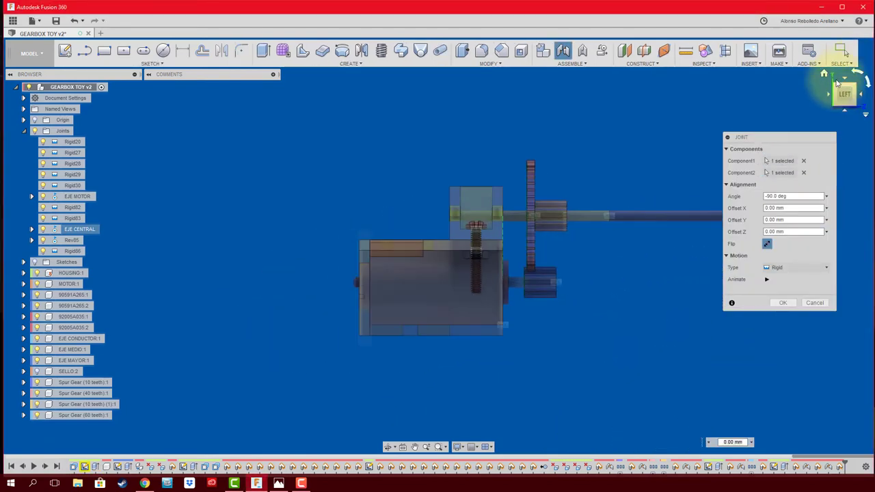
click(847, 81)
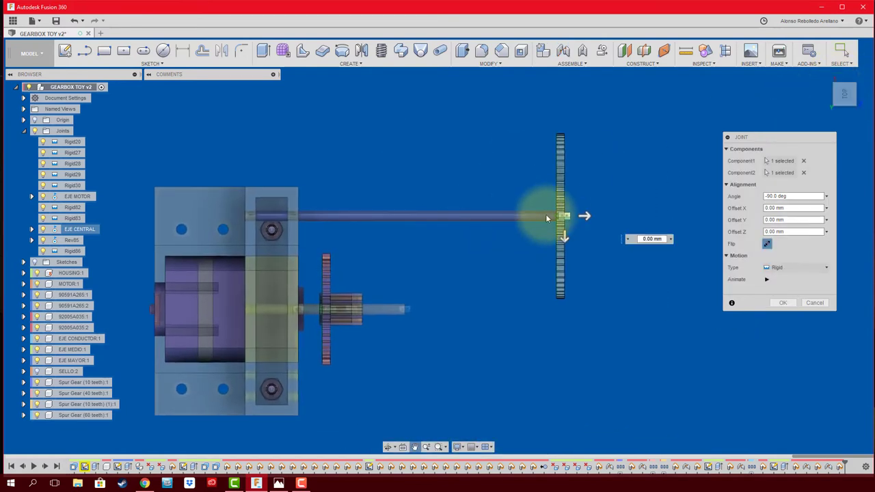
drag(565, 216, 371, 218)
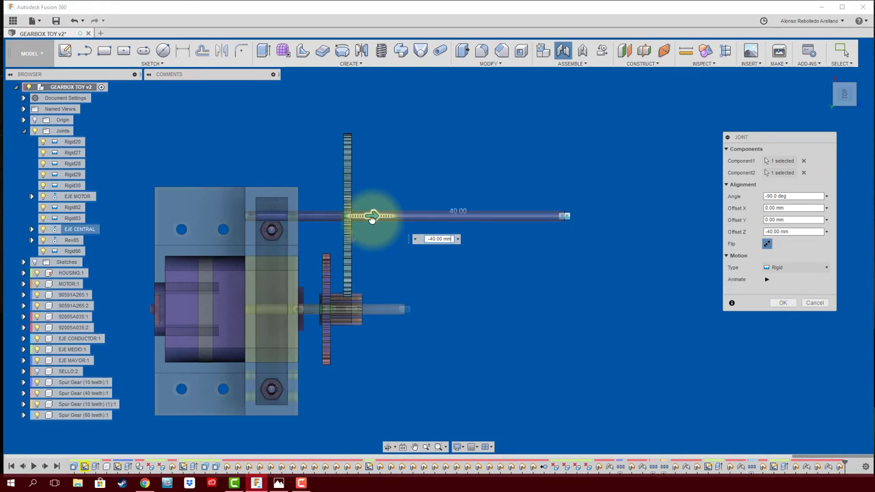
shift+middle_drag(397, 245, 708, 256)
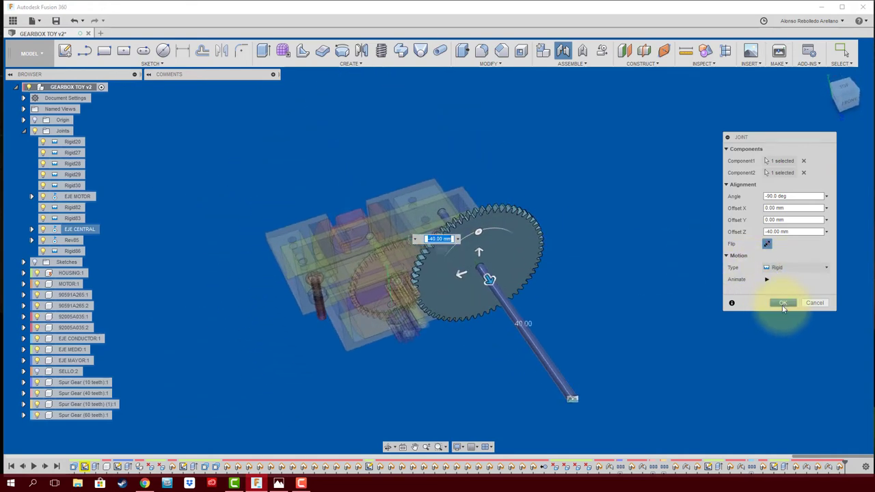
click(783, 308)
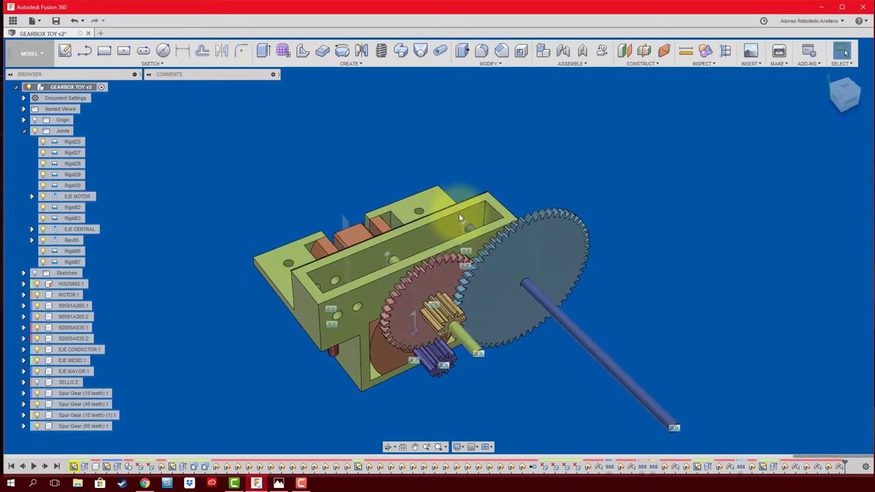
Step: Rename joint Rev85 to 'EJE MAYOR' and animate its rotation briefly
right_click(66, 241)
double_click(71, 240)
text(EJE MAYOR)
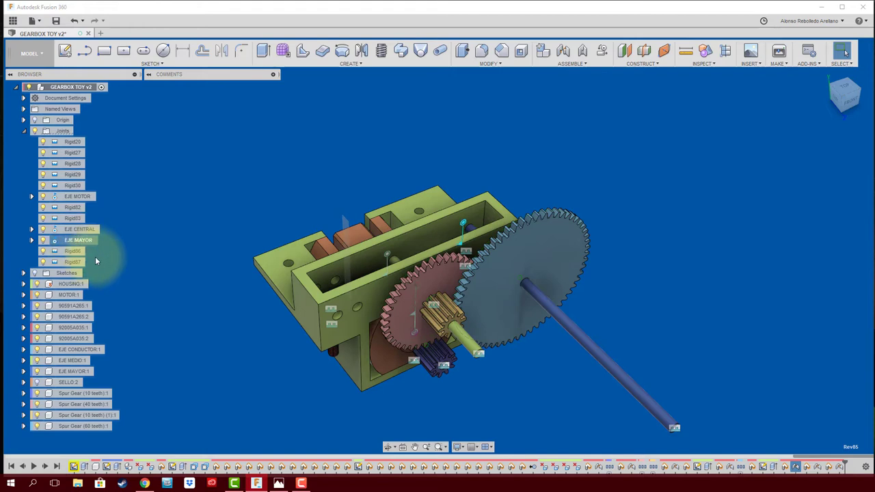
right_click(79, 240)
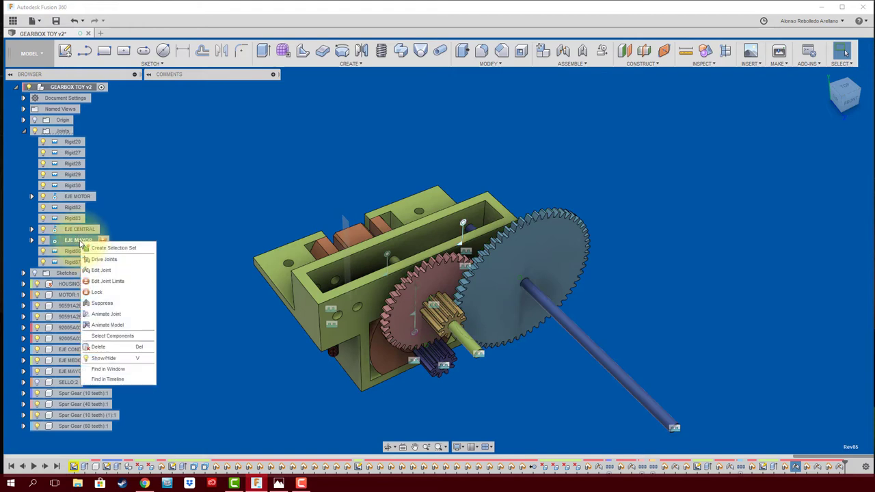
click(108, 326)
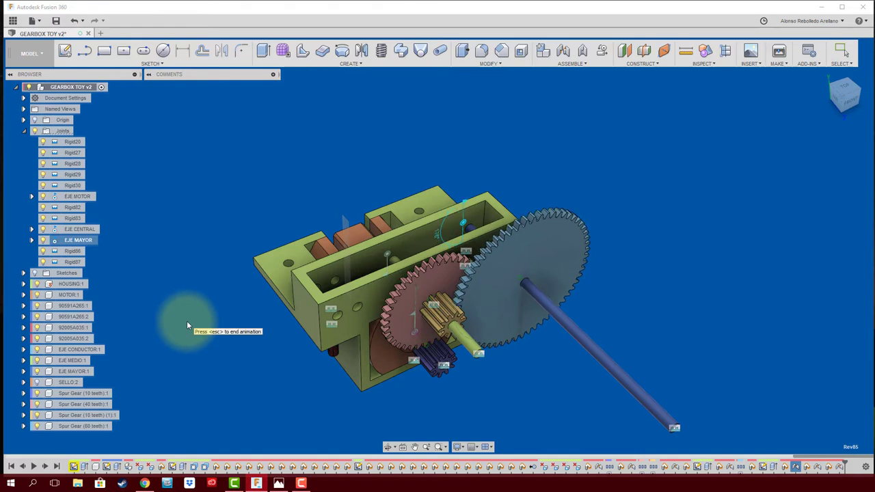
key(Escape)
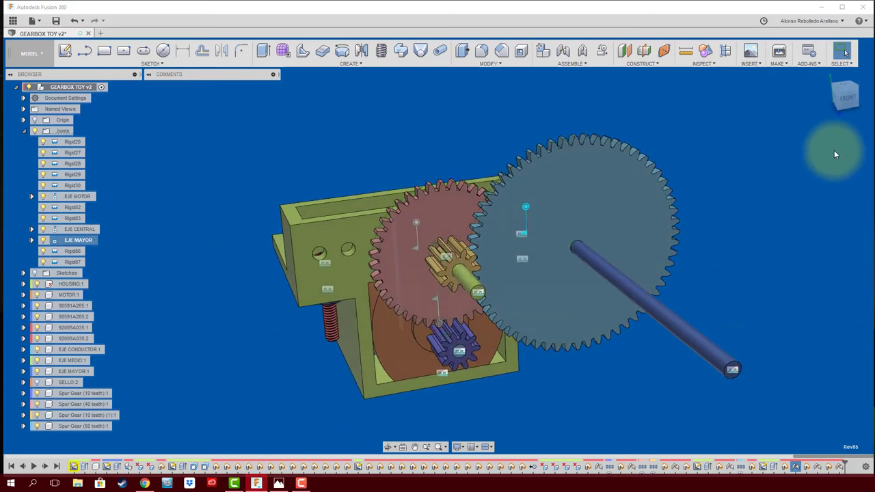
click(847, 100)
scroll(554, 317, up, 3)
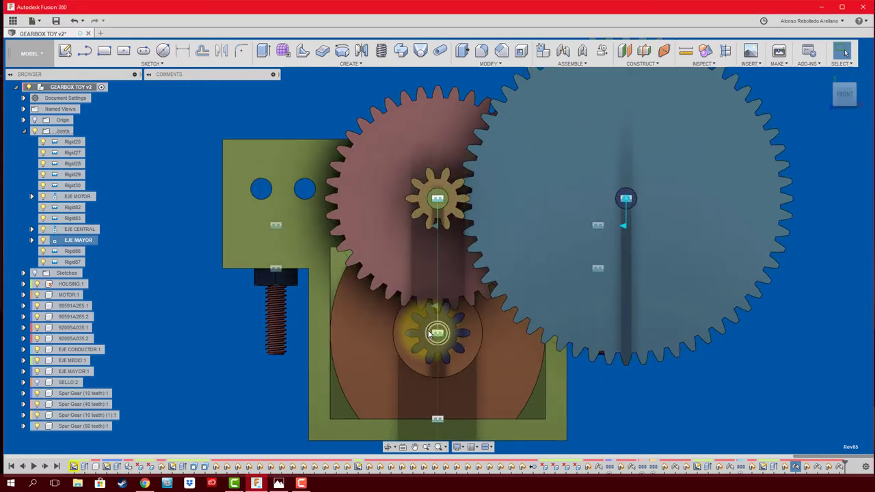
scroll(445, 292, up, 3)
scroll(452, 287, up, 3)
scroll(461, 280, up, 2)
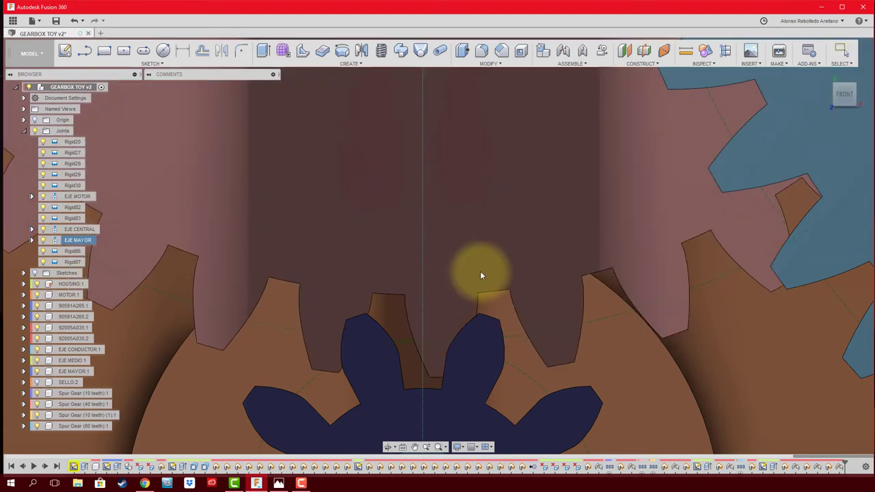
drag(486, 275, 451, 272)
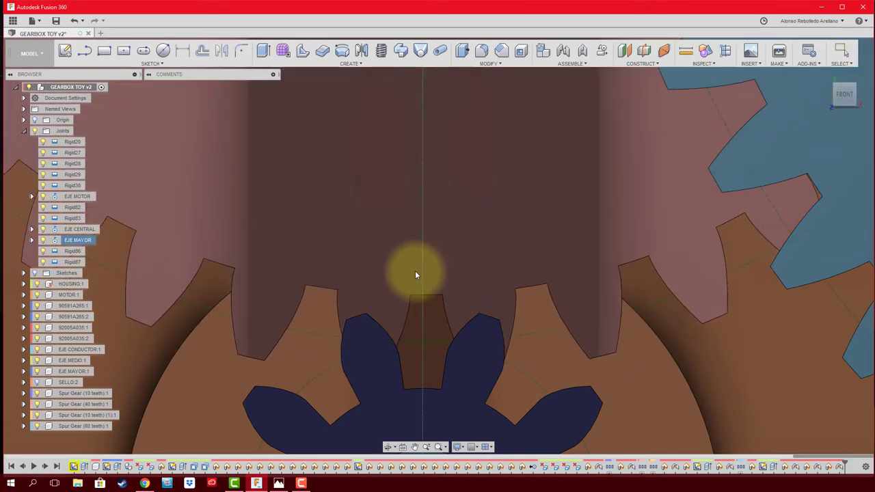
scroll(441, 284, up, 2)
scroll(434, 304, up, 2)
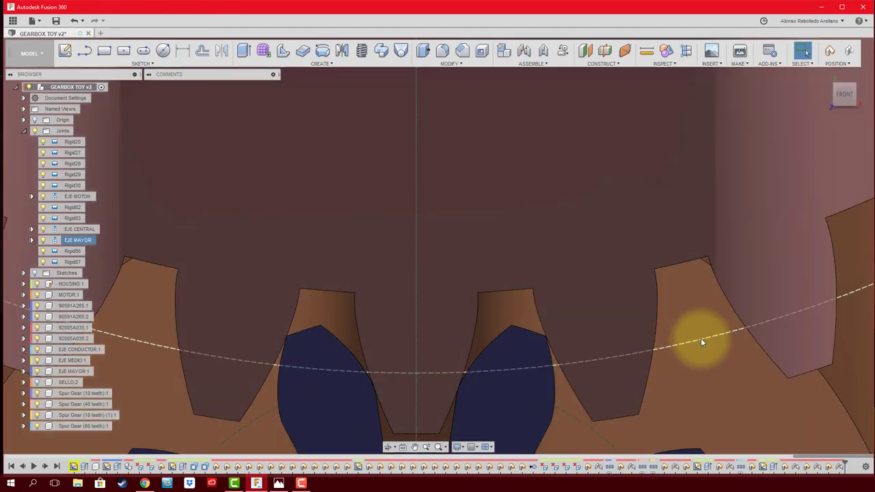
click(701, 338)
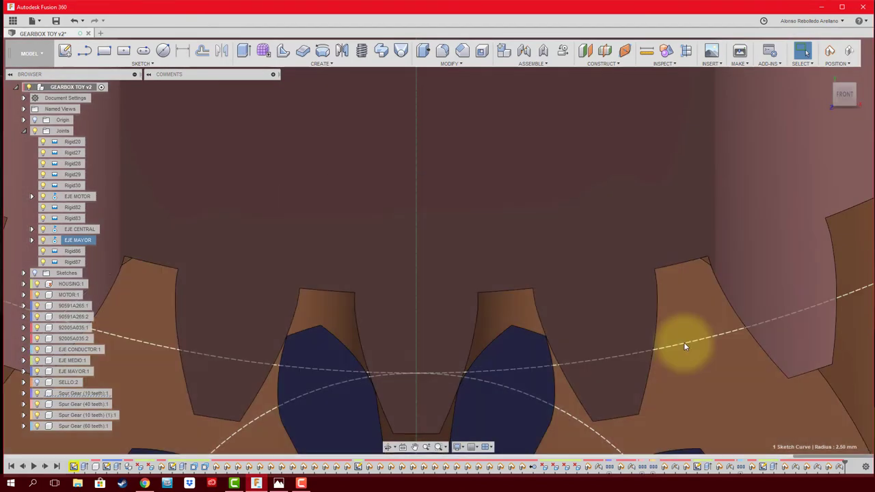
scroll(465, 349, down, 2)
scroll(465, 352, down, 2)
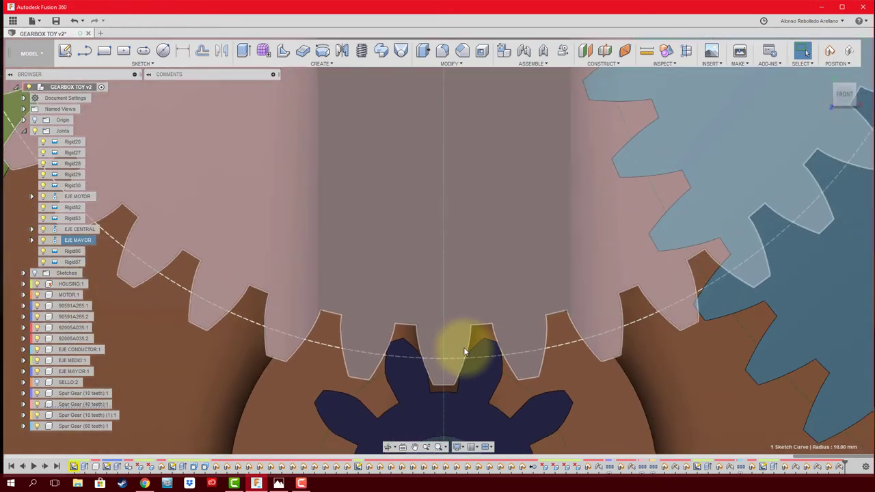
scroll(465, 352, down, 2)
scroll(465, 352, down, 2)
scroll(652, 221, up, 4)
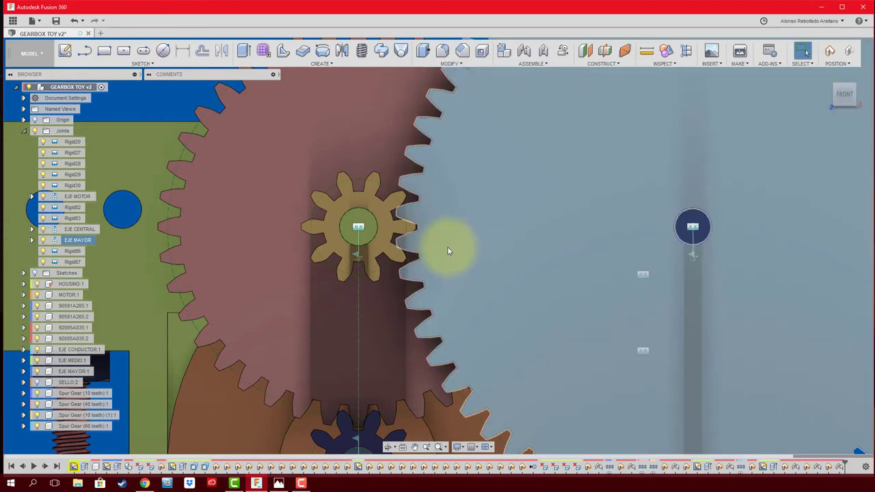
scroll(467, 248, up, 3)
scroll(407, 199, up, 2)
scroll(407, 199, up, 2)
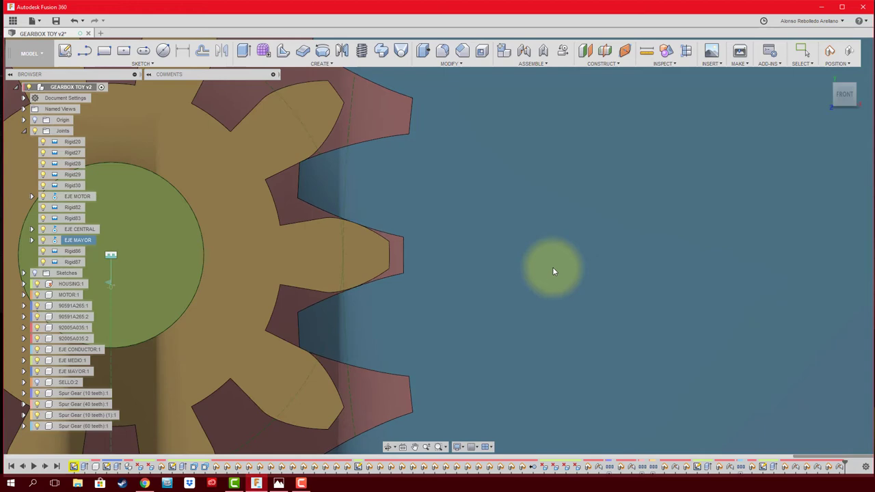
scroll(571, 287, down, 2)
scroll(570, 287, down, 2)
scroll(572, 292, down, 1)
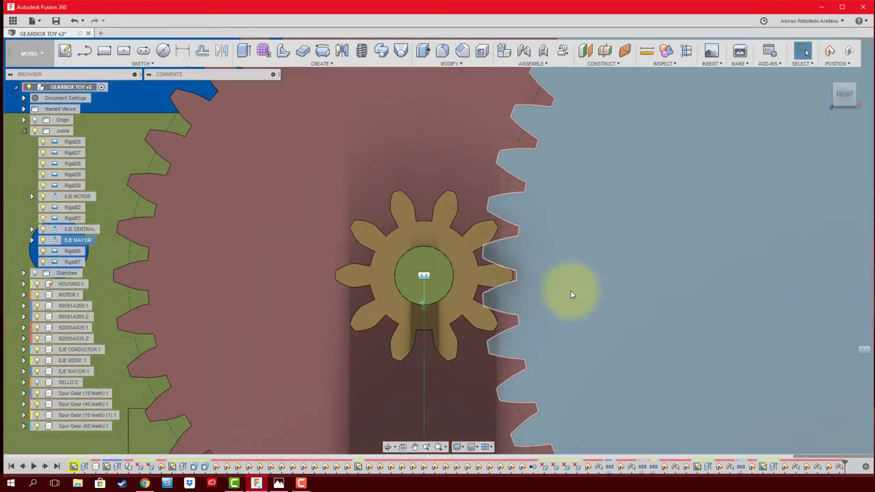
scroll(570, 290, down, 5)
scroll(532, 250, down, 2)
mouse_move(531, 250)
shift+middle_down()
mouse_move(461, 158)
mouse_move(324, 134)
mouse_move(281, 141)
mouse_move(134, 82)
shift+middle_up()
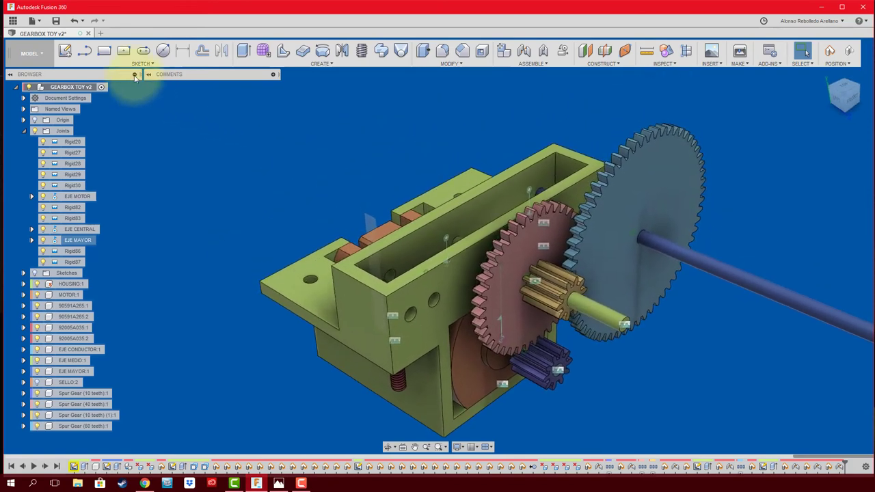
Step: Save a new version, then hide the HOUSING and the 92005A035 bolt's screw and nut
click(56, 21)
key(Return)
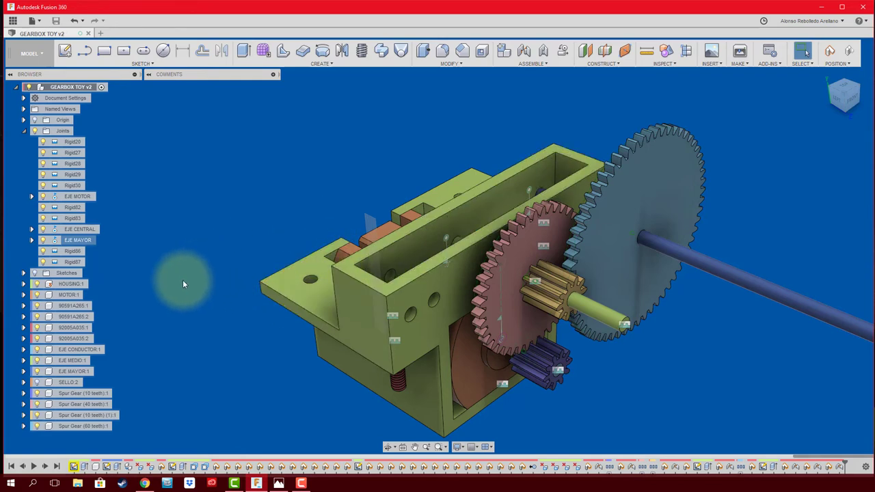
click(37, 288)
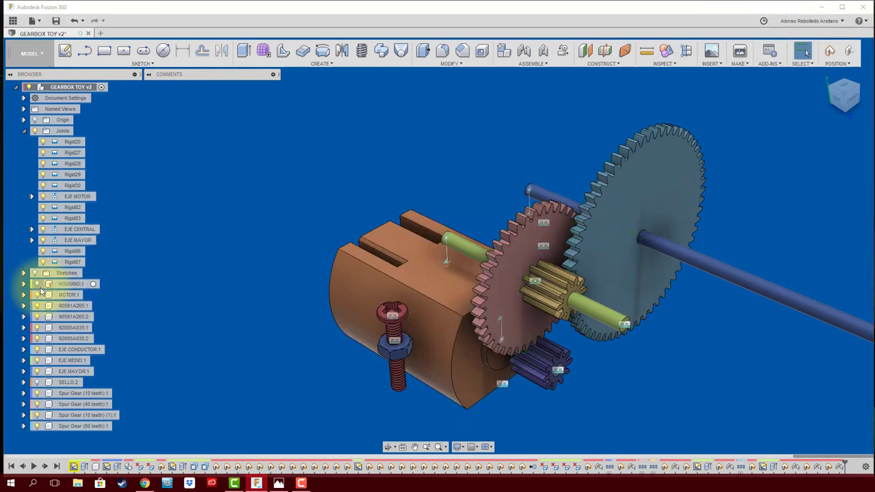
click(38, 284)
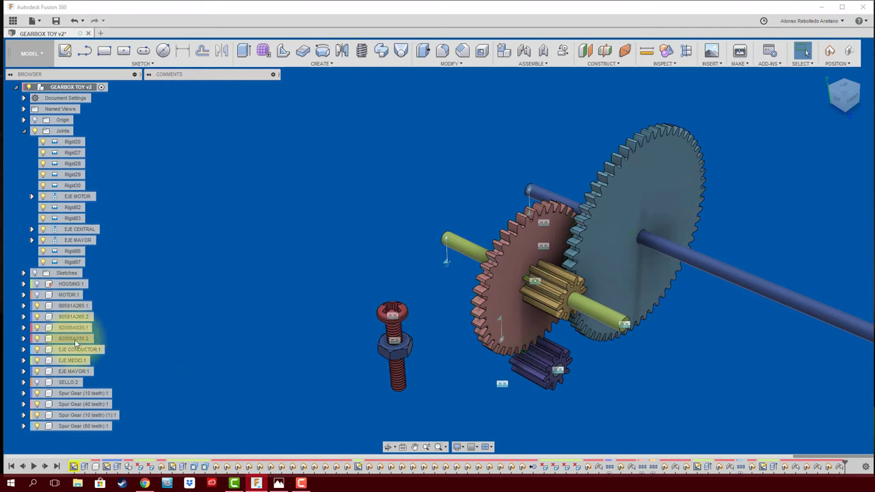
click(37, 328)
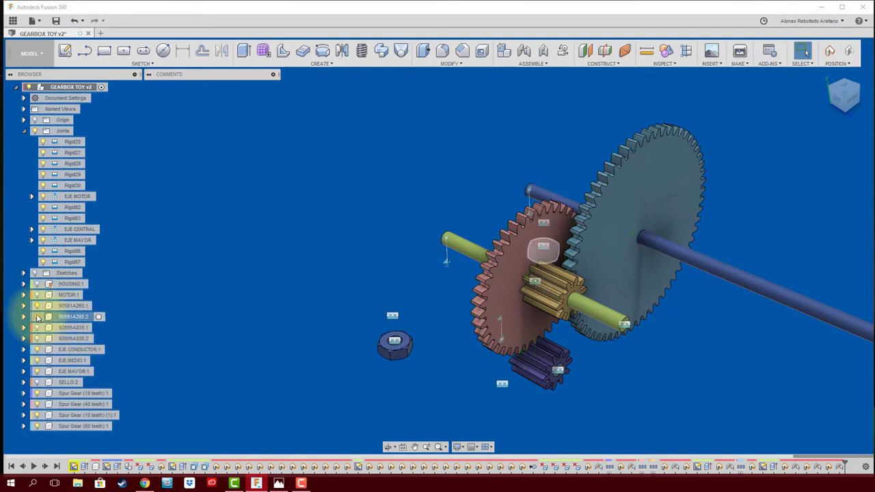
click(38, 339)
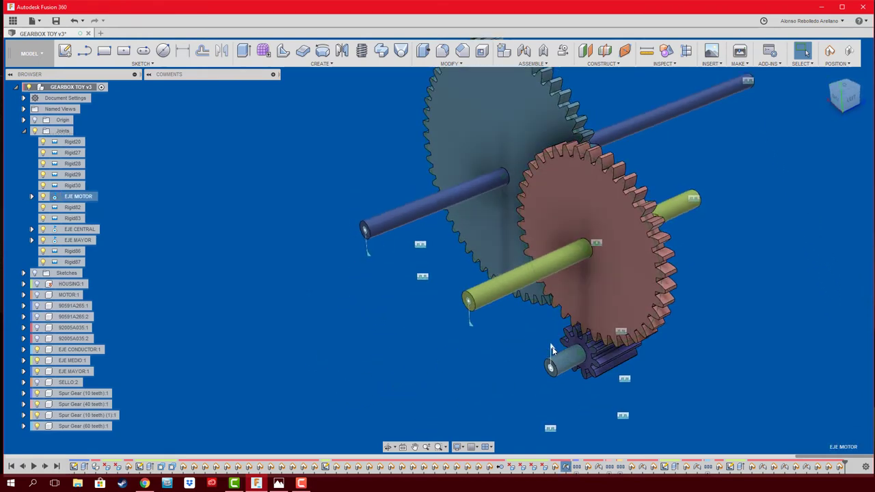
Step: Create a motion link between EJE MAYOR and EJE MOTOR, keeping 360 deg each
click(567, 364)
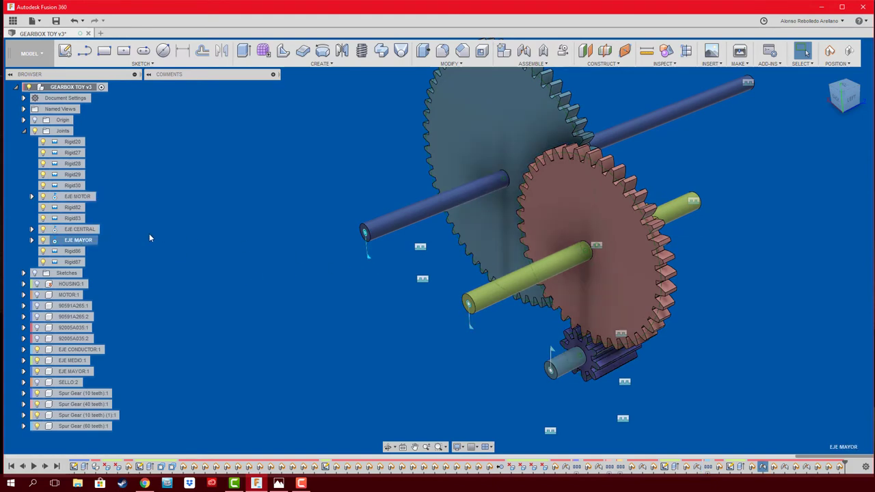
click(83, 243)
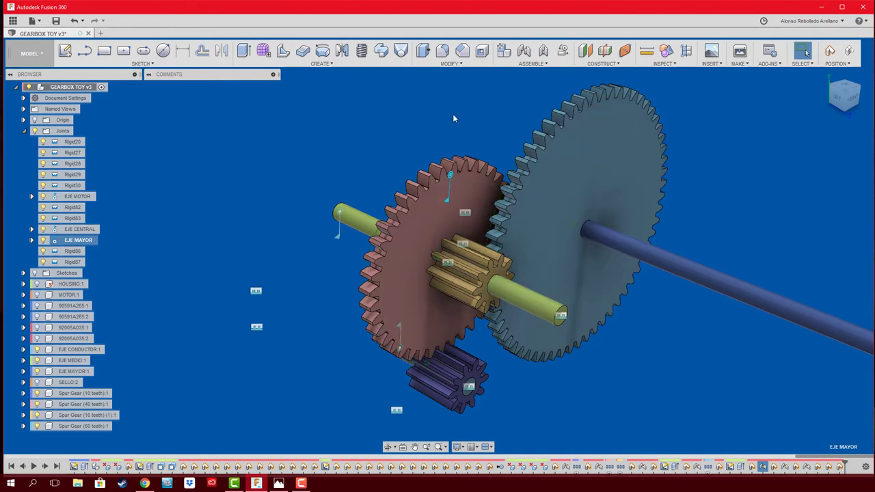
click(563, 50)
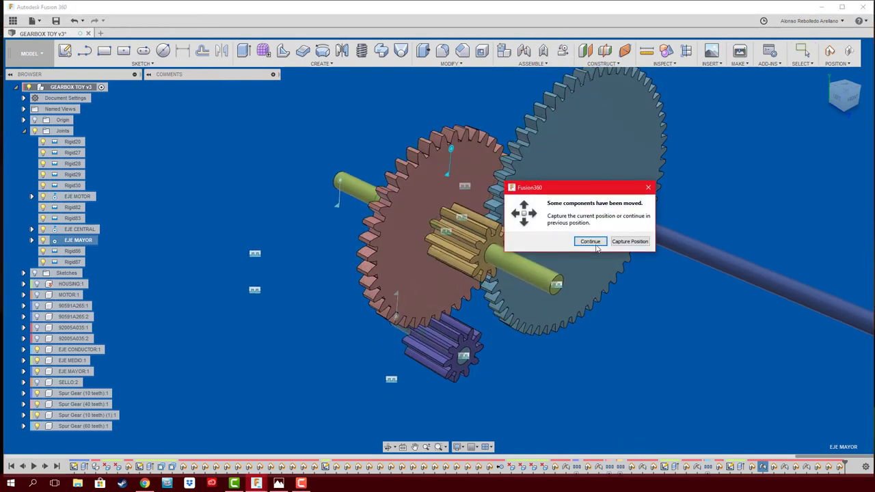
click(627, 242)
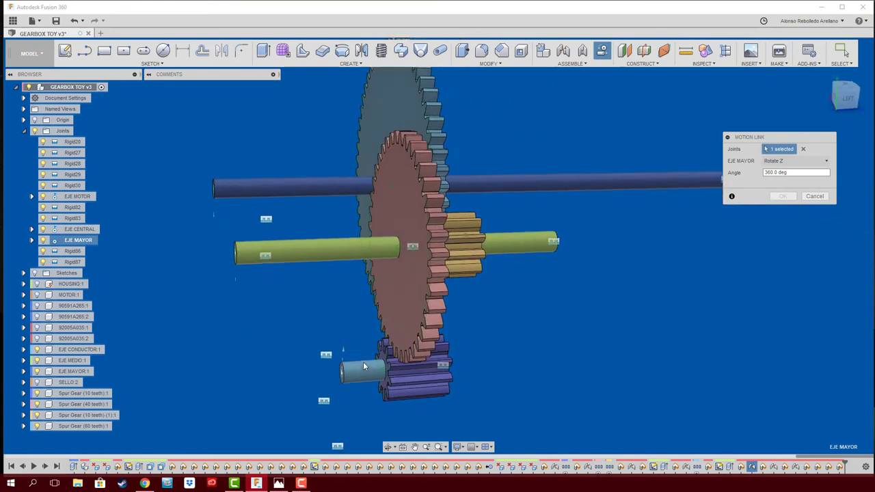
click(356, 366)
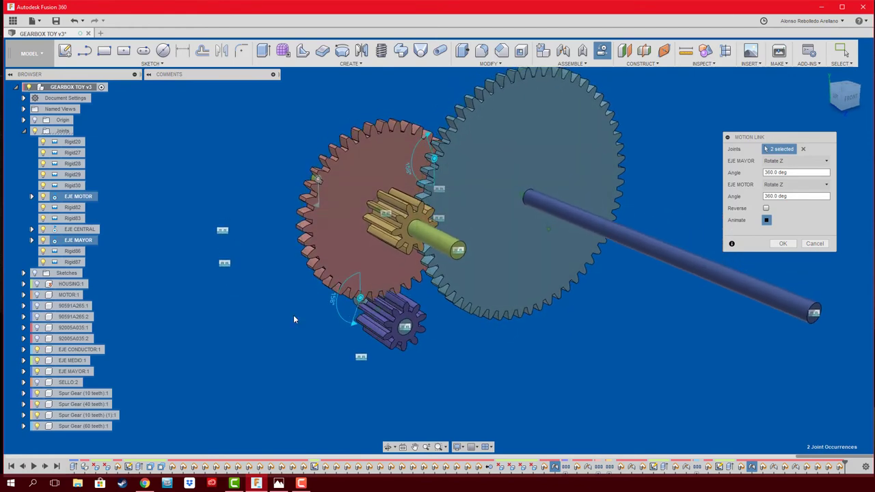
click(815, 244)
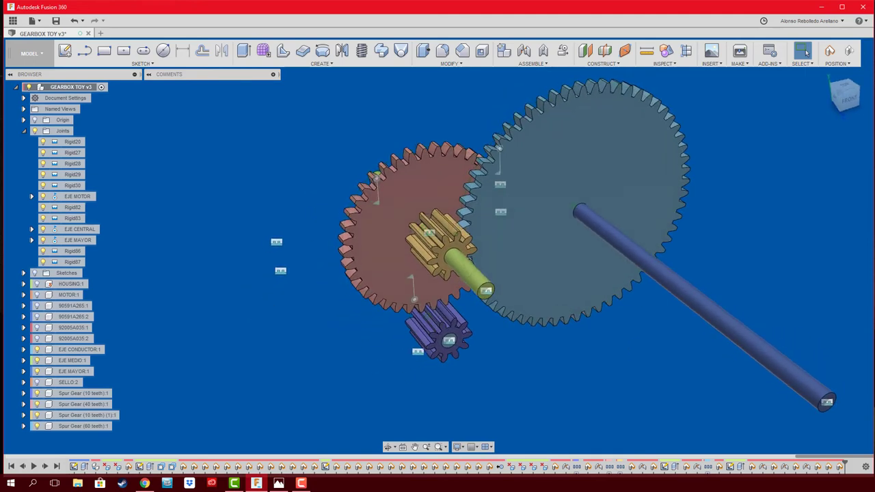
Step: Turn the small motor gear in front view to test the link, then reset to home position
click(850, 101)
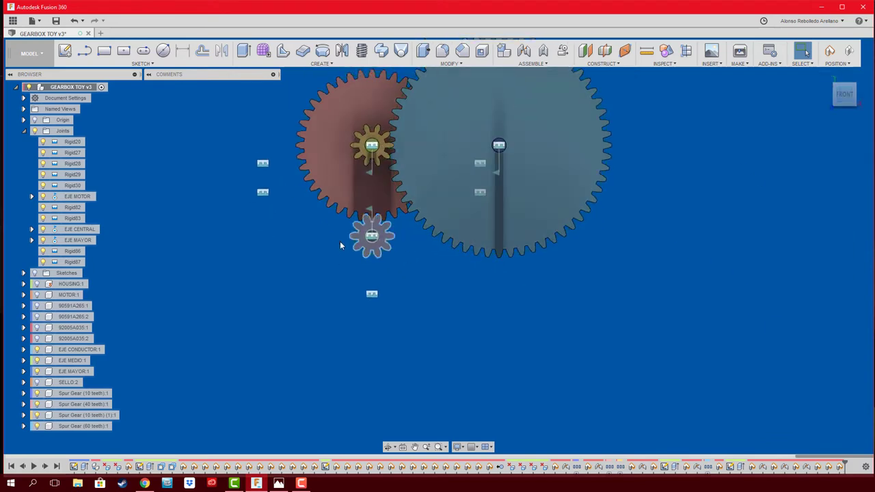
scroll(355, 239, up, 3)
scroll(379, 243, up, 3)
scroll(390, 249, up, 3)
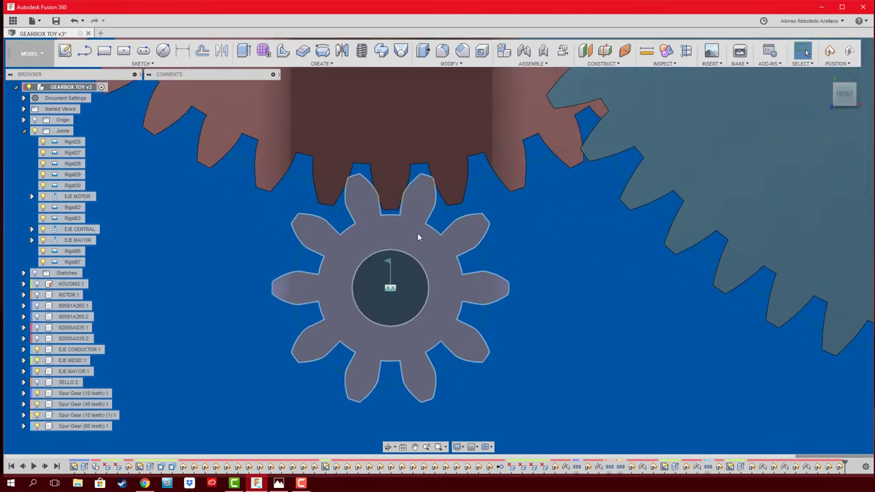
drag(418, 238, 408, 225)
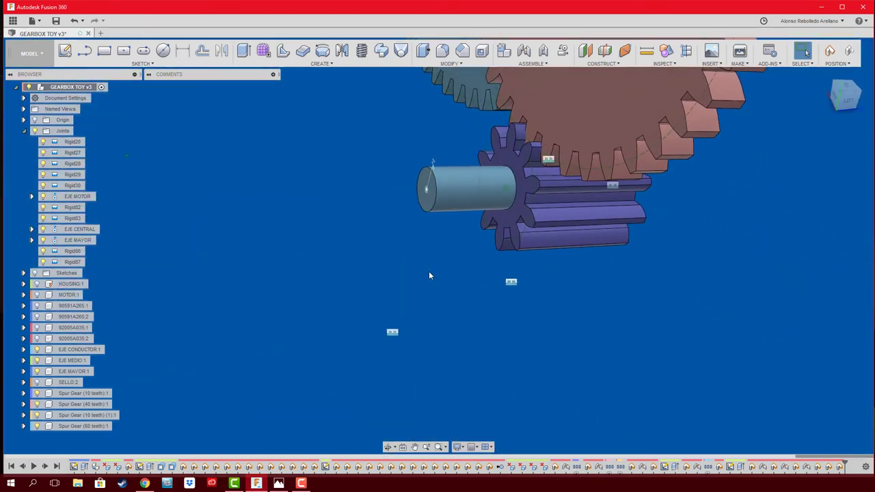
right_click(423, 177)
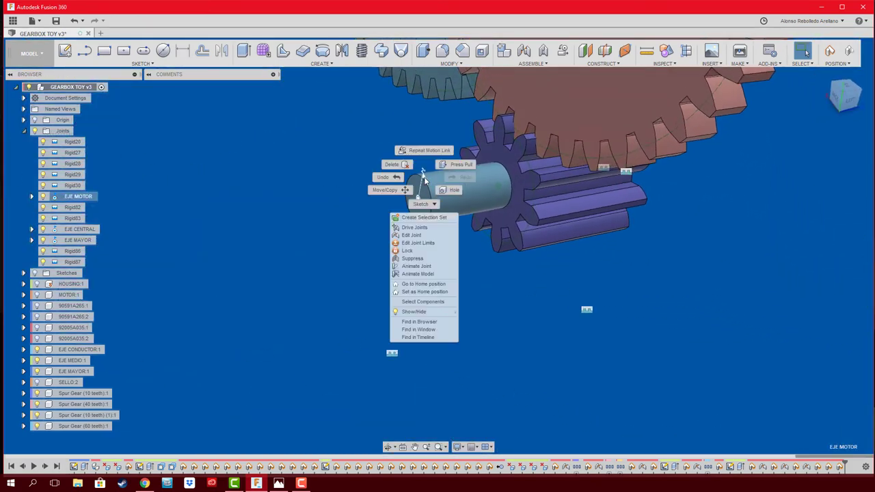
click(415, 285)
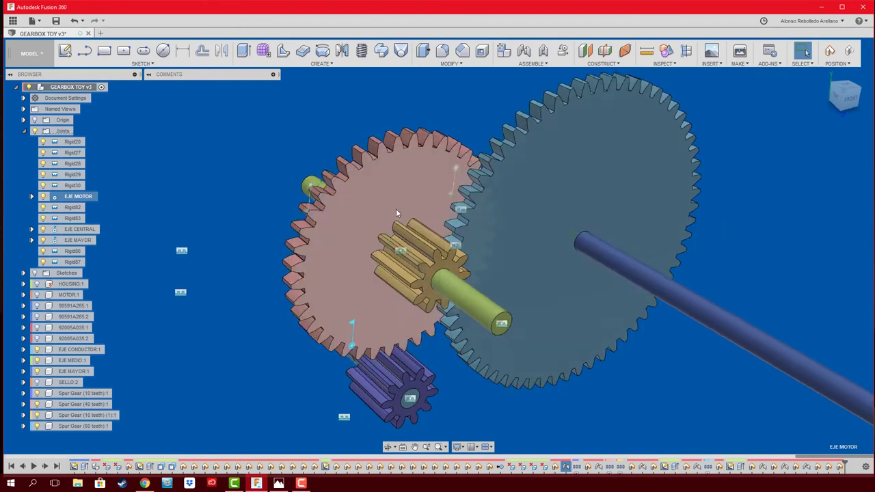
shift+middle_drag(396, 209, 305, 139)
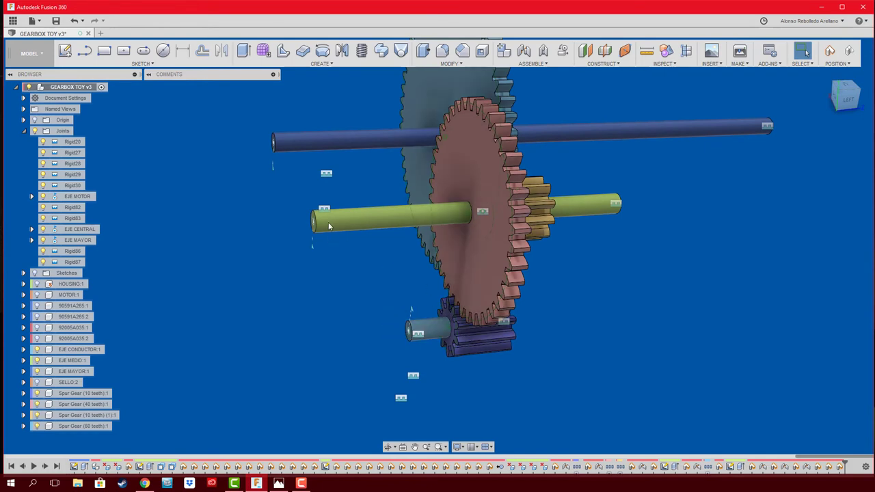
shift+middle_drag(330, 307, 338, 227)
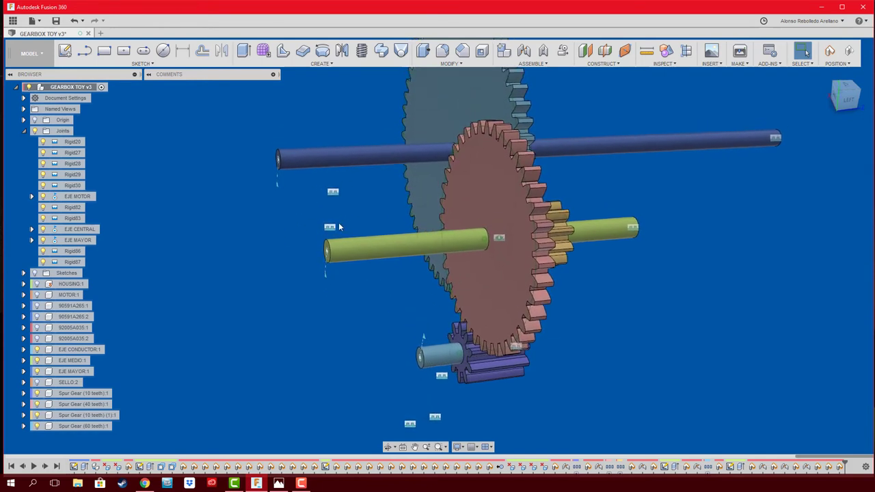
shift+middle_drag(269, 161, 553, 63)
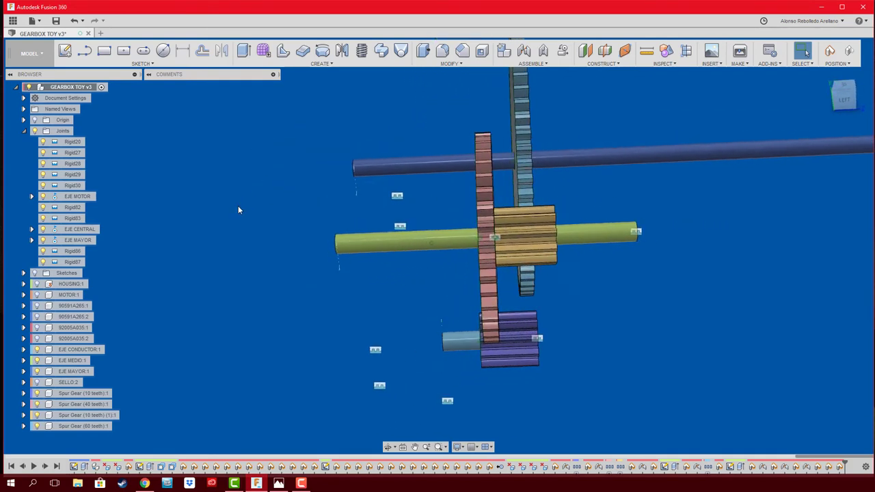
Step: Start a new motion link between the EJE MOTOR and EJE CENTRAL joints
click(563, 52)
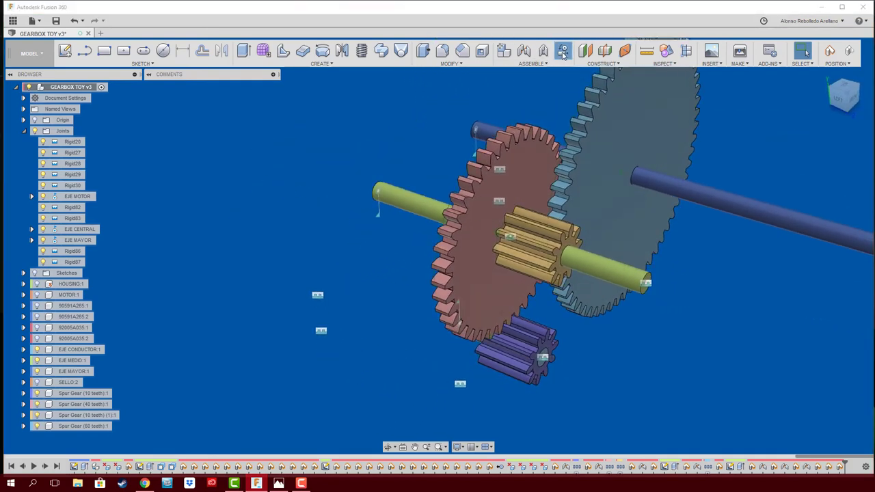
click(641, 241)
shift+middle_drag(595, 257, 339, 332)
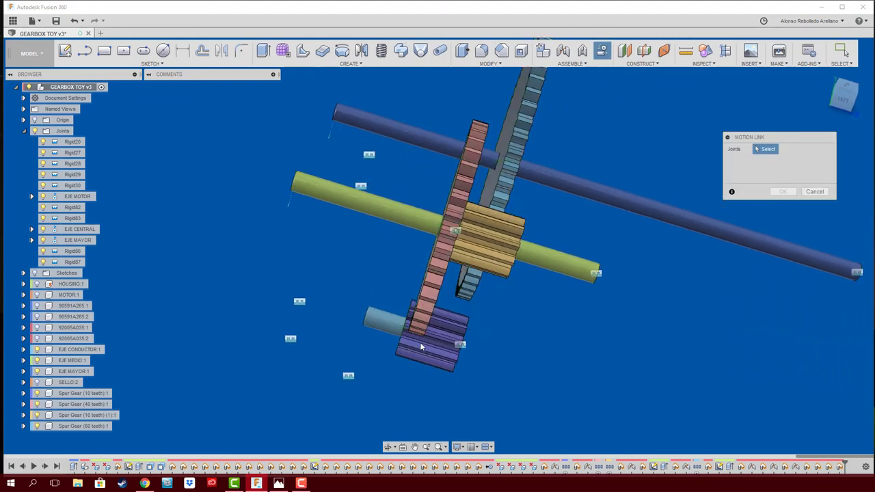
click(332, 328)
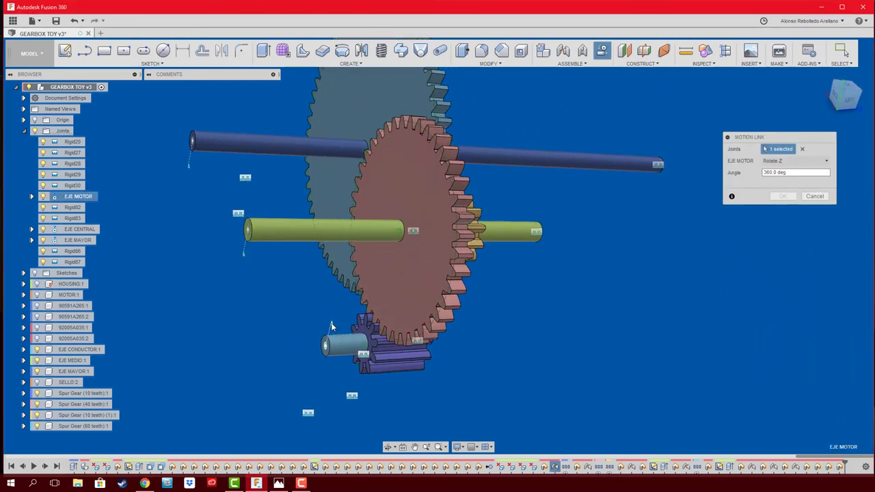
click(245, 258)
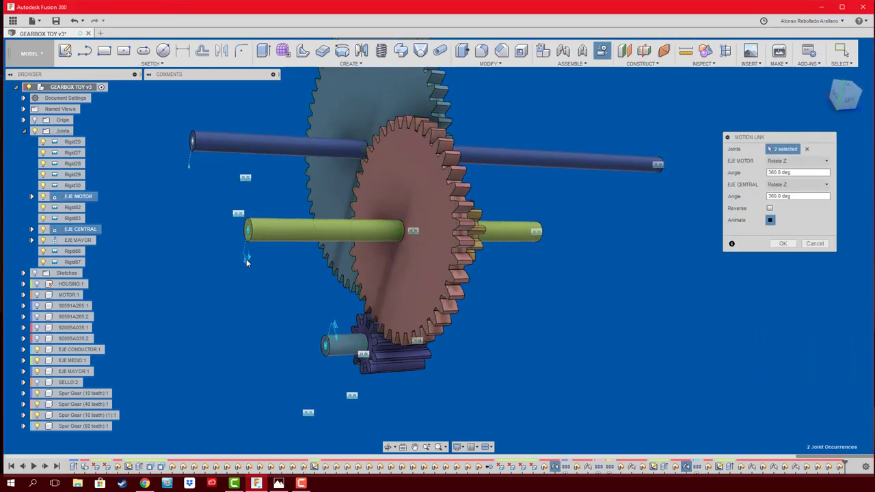
mouse_move(246, 259)
shift+middle_down()
mouse_move(577, 317)
mouse_move(610, 297)
mouse_move(597, 312)
shift+middle_up()
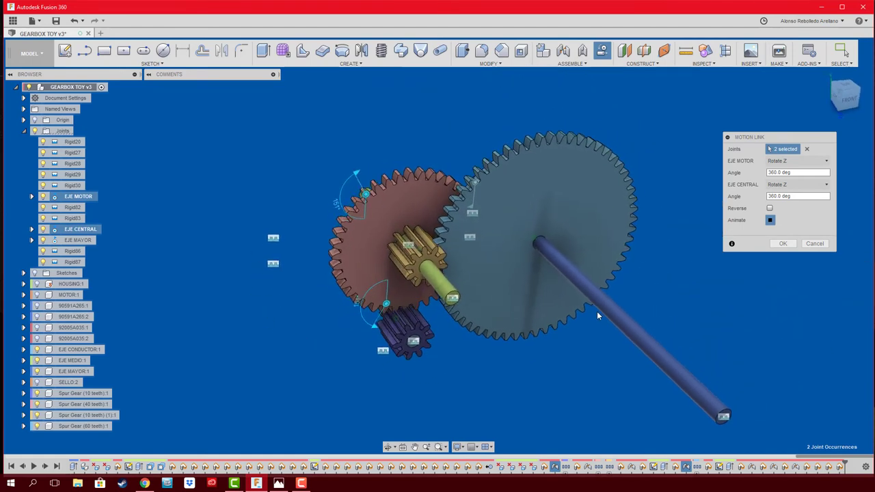
Step: Replace the EJE CENTRAL angle with the expression (10/40)*360
click(853, 99)
scroll(363, 280, up, 3)
scroll(369, 260, up, 3)
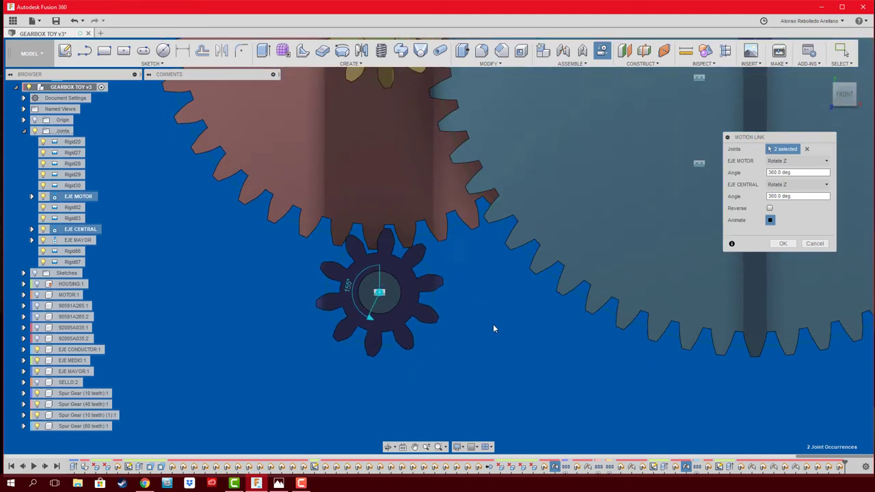
scroll(492, 335, down, 3)
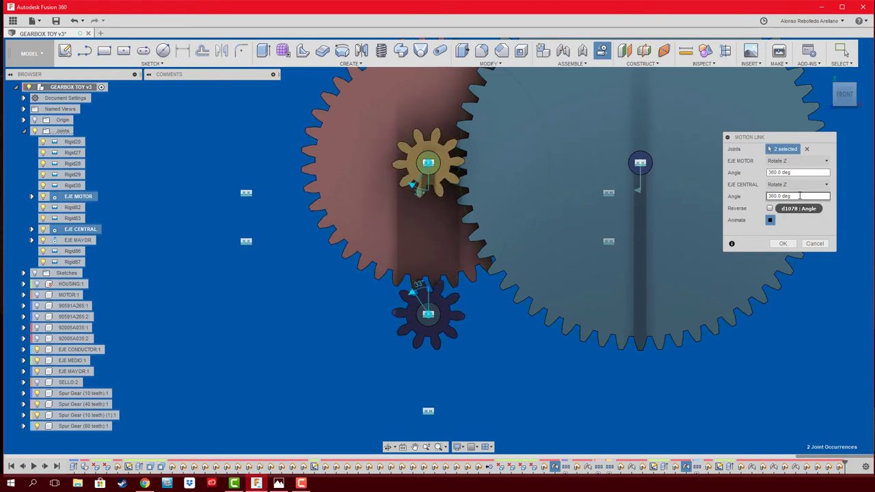
drag(800, 196, 750, 196)
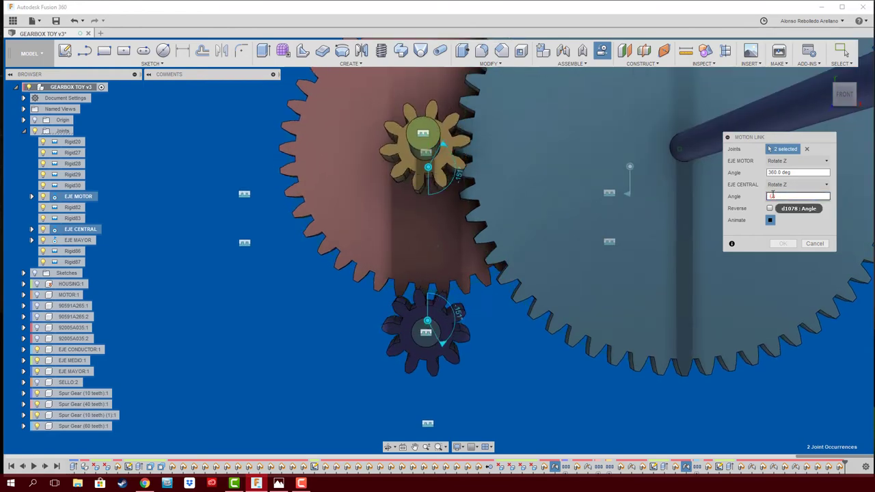
text((10))
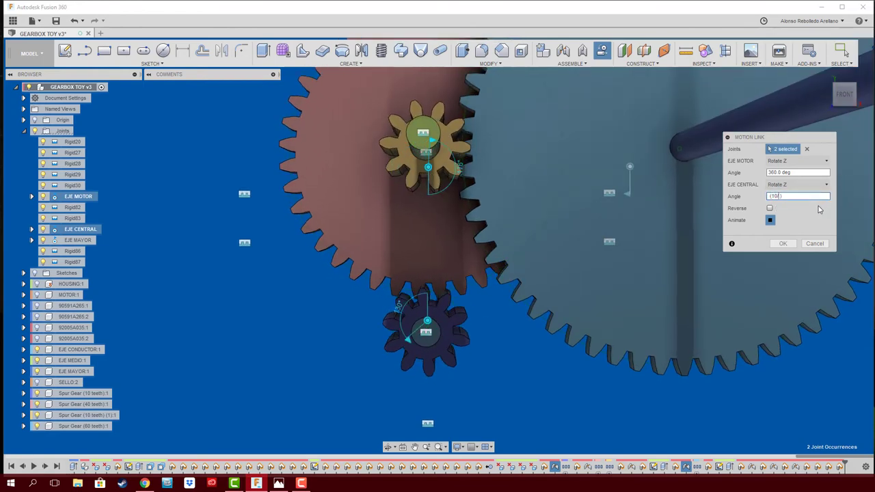
text(/)
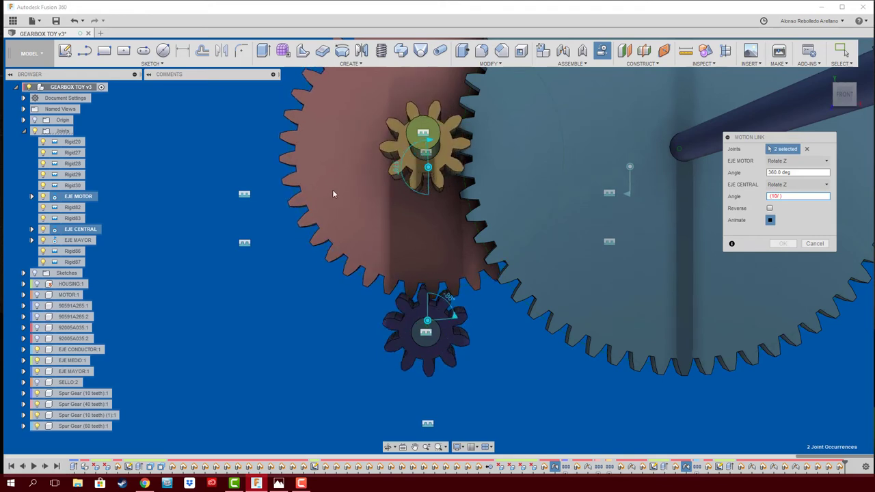
text(40))
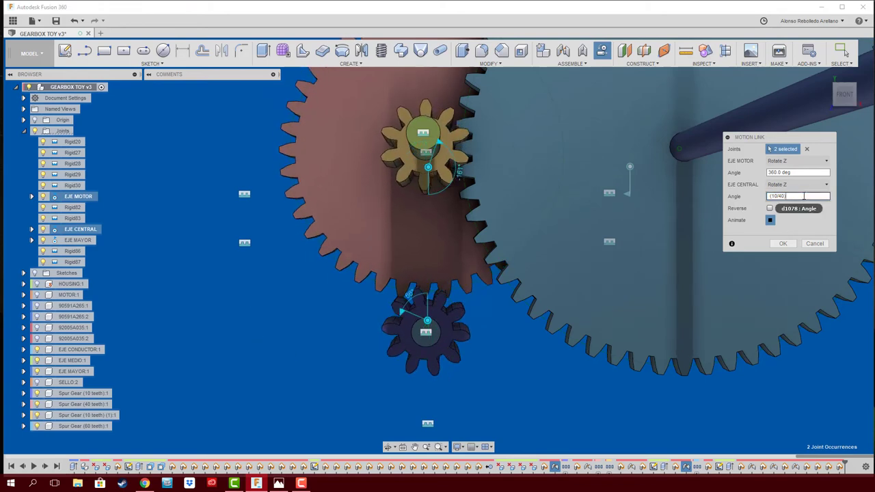
text(*360)
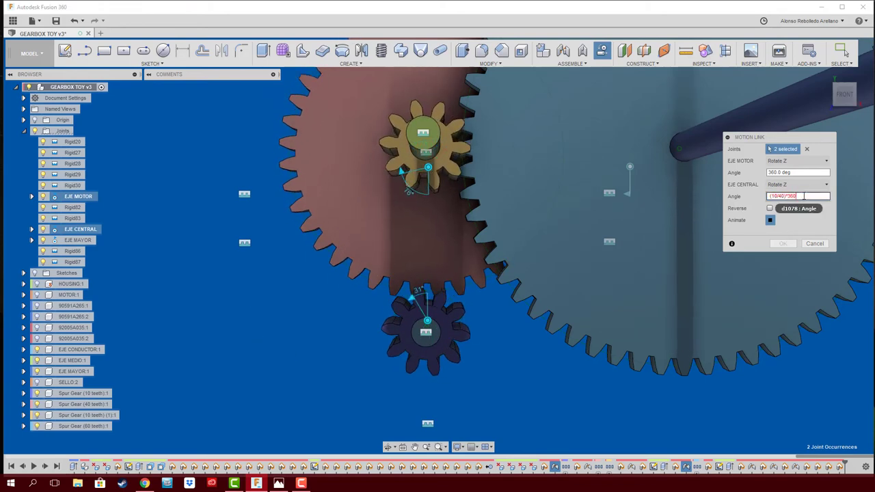
Step: Commit the angle, preview the link with Reverse toggled on and off, and create Motion Link 91
key(Return)
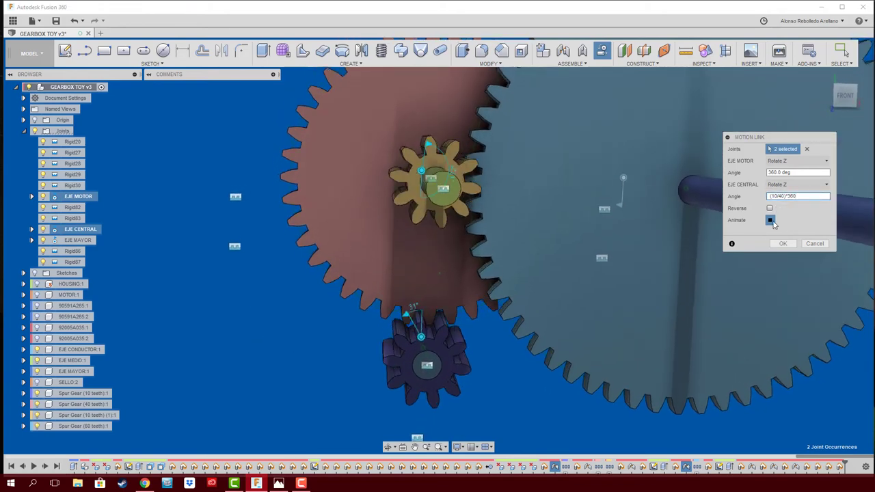
click(771, 220)
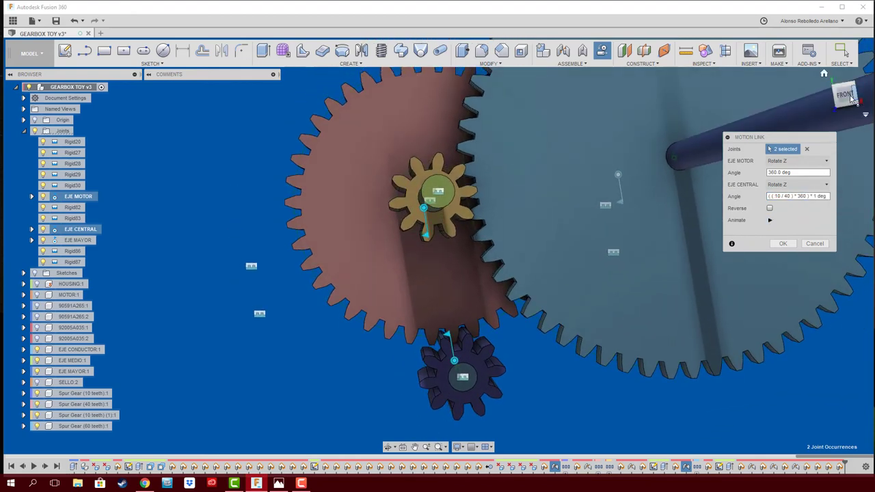
click(848, 96)
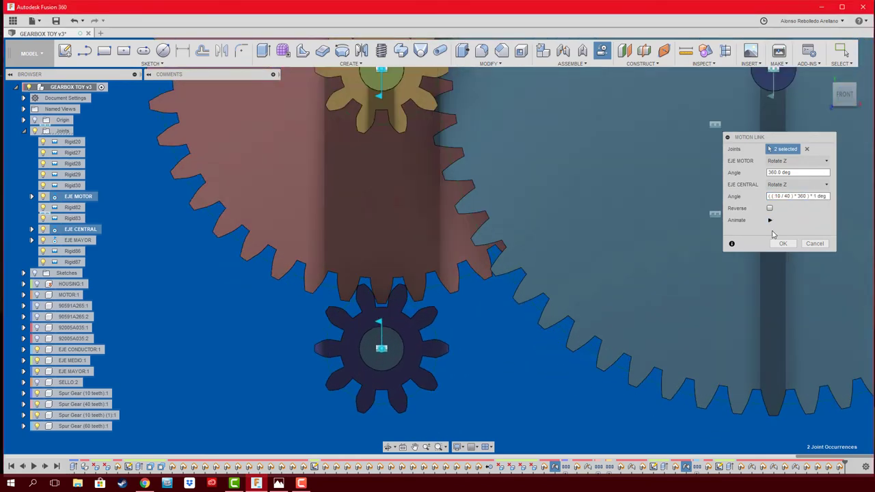
click(771, 220)
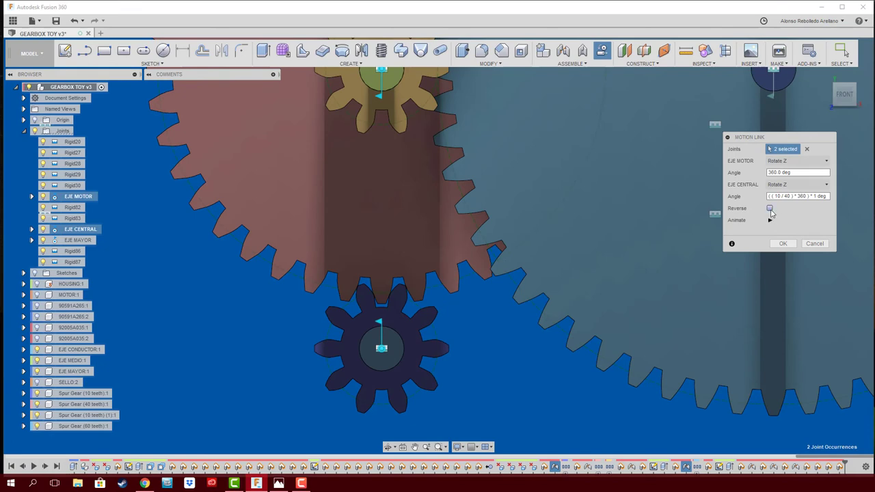
click(770, 221)
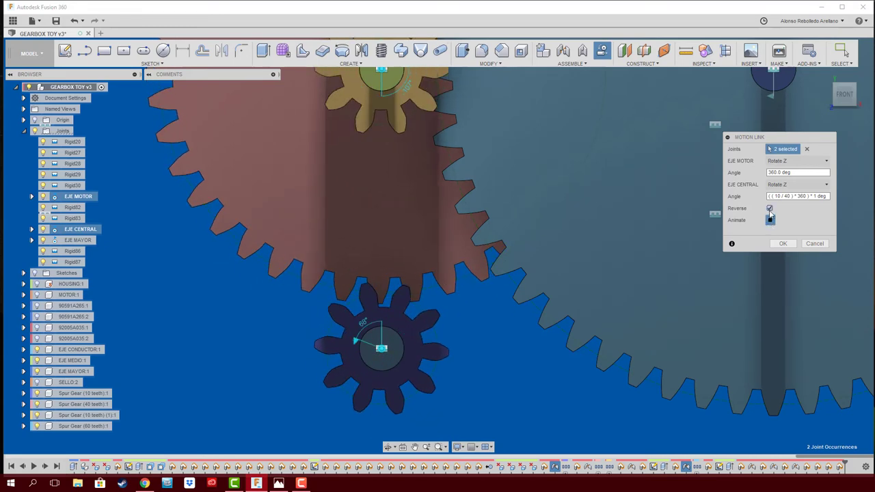
click(770, 209)
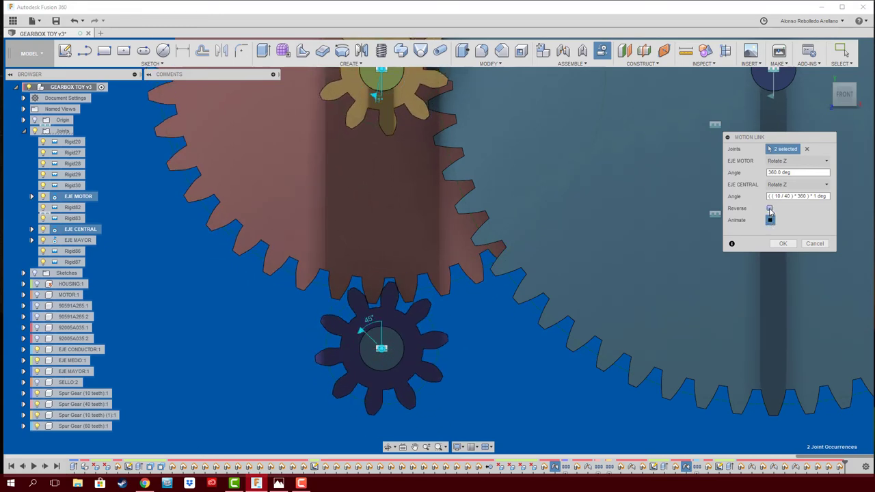
click(783, 244)
Step: Drag the small motor gear to verify the 40-tooth gear turns with it
drag(400, 318, 368, 333)
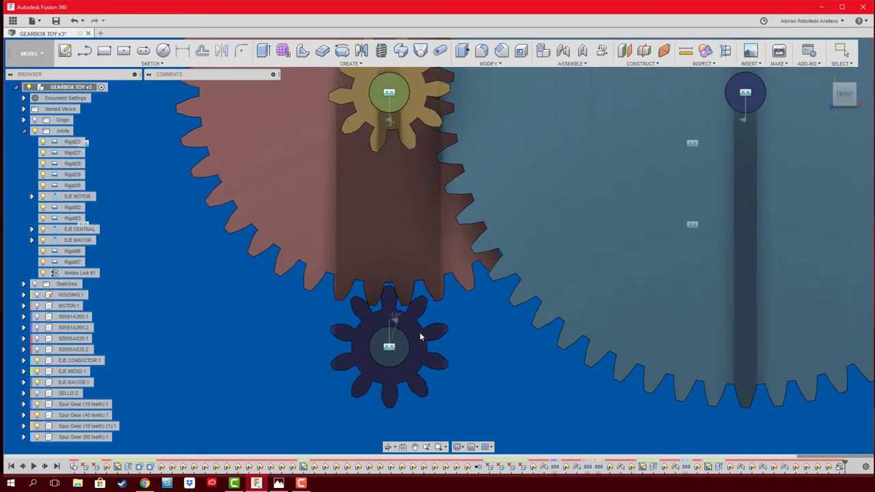
drag(421, 336, 421, 346)
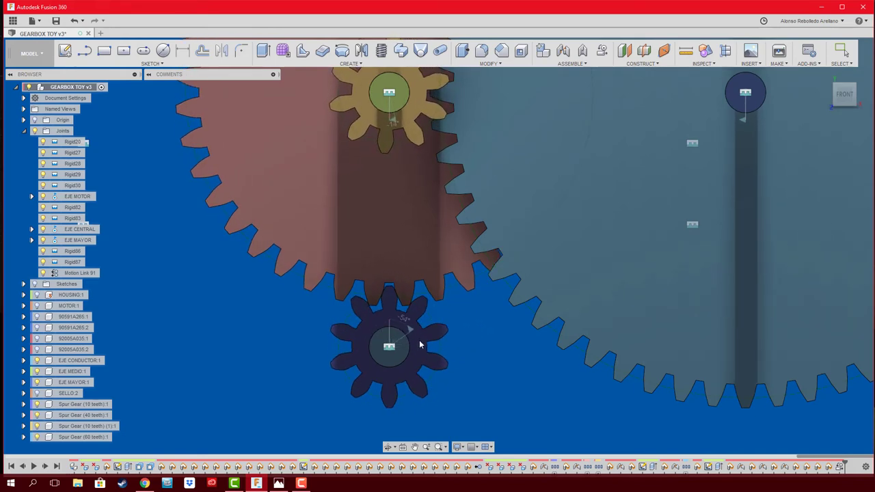
drag(403, 329, 388, 318)
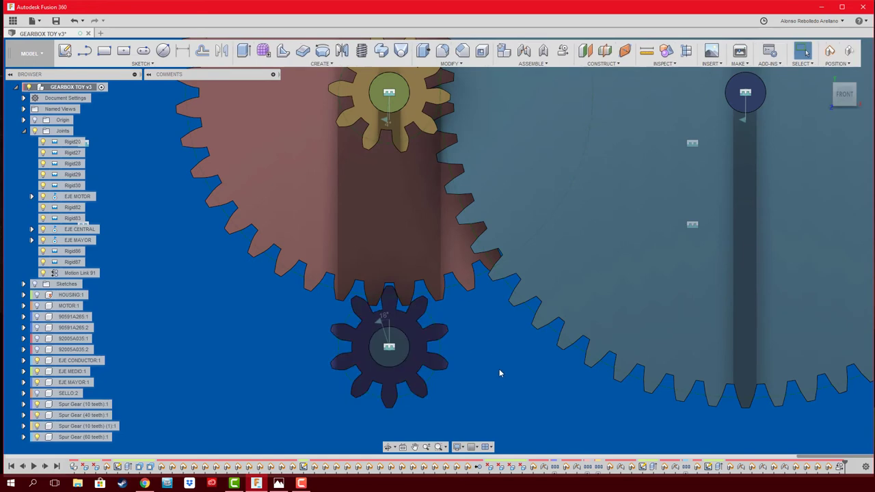
mouse_move(499, 373)
shift+middle_down()
mouse_move(308, 321)
mouse_move(441, 344)
shift+middle_up()
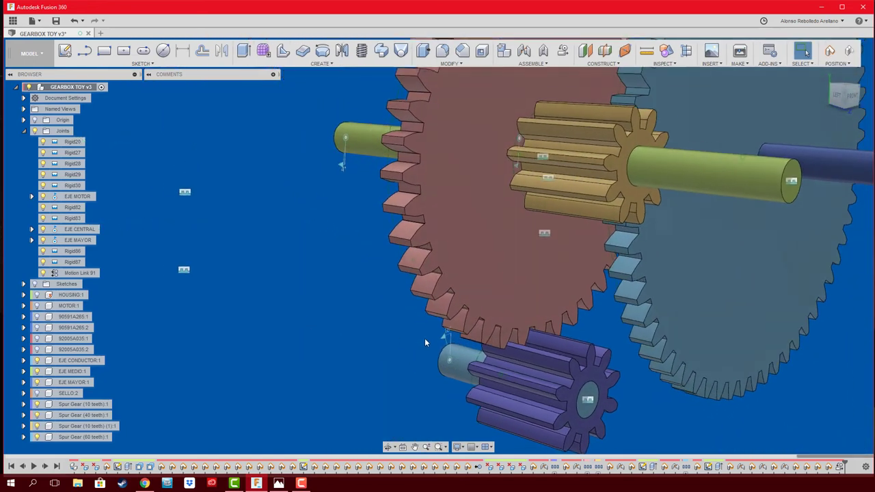
click(442, 342)
right_click(445, 344)
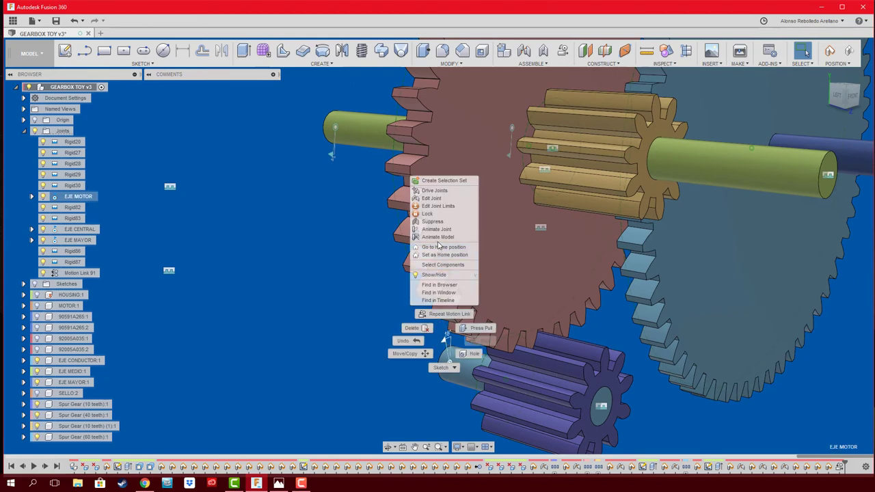
click(438, 246)
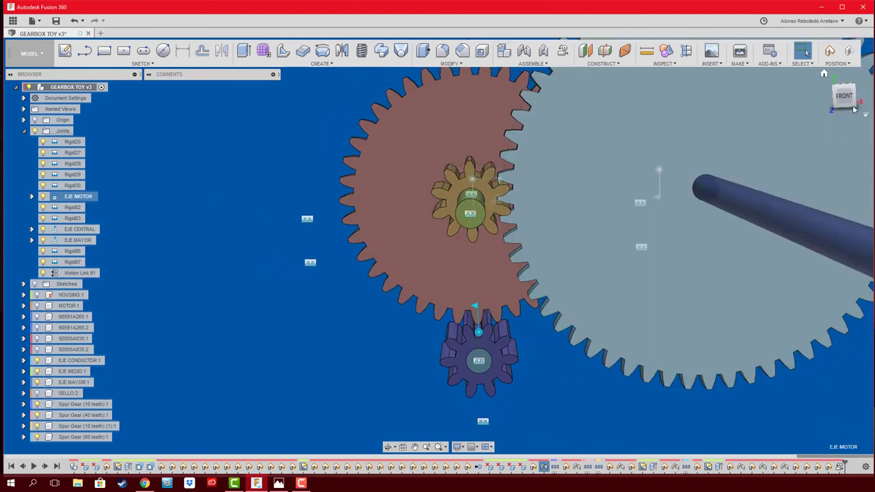
ctrl+click(718, 260)
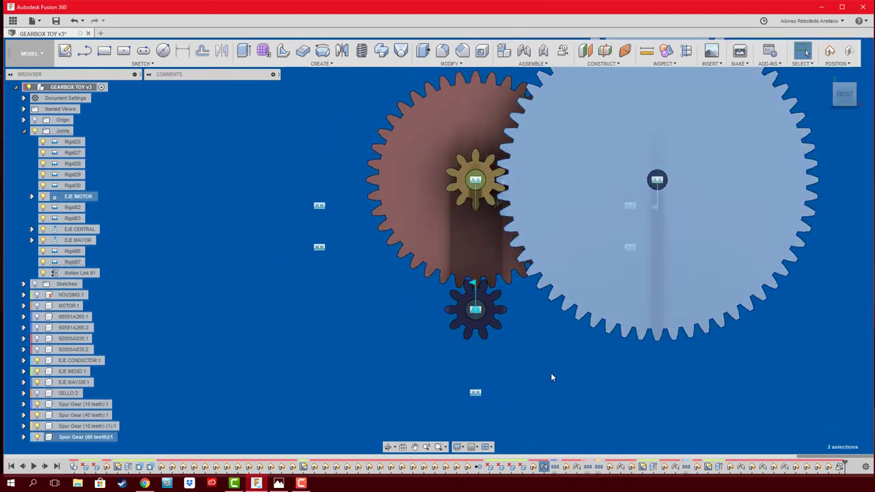
scroll(532, 185, up, 2)
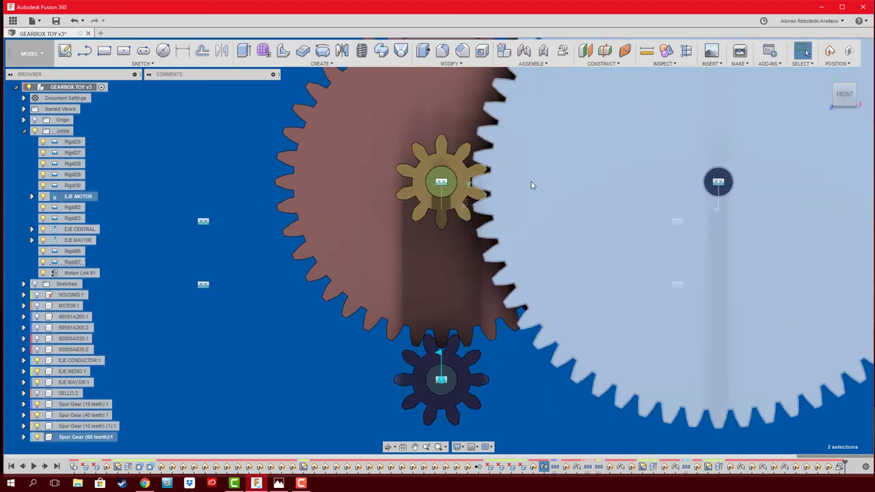
scroll(504, 179, up, 4)
scroll(482, 191, up, 5)
scroll(499, 197, up, 2)
key(Escape)
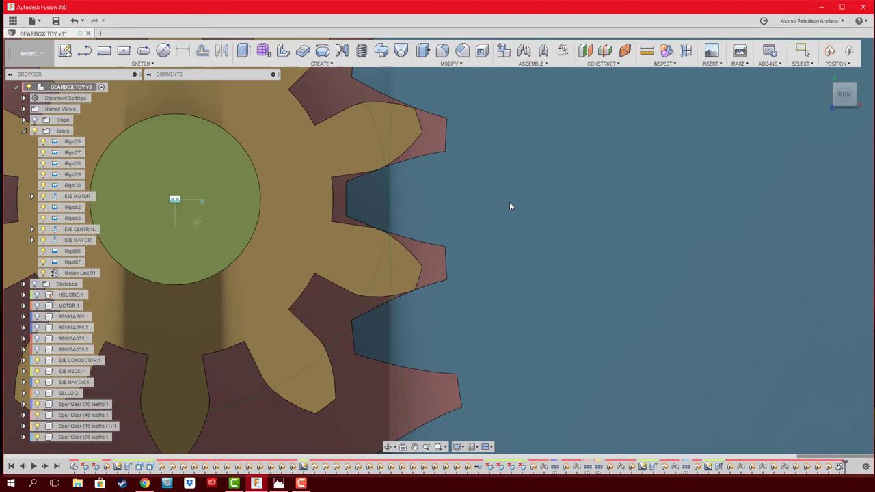
click(508, 207)
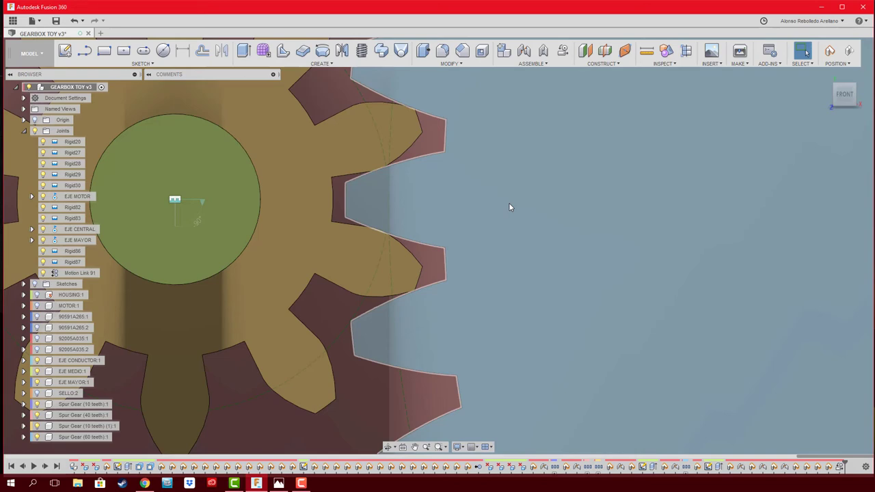
scroll(509, 207, down, 2)
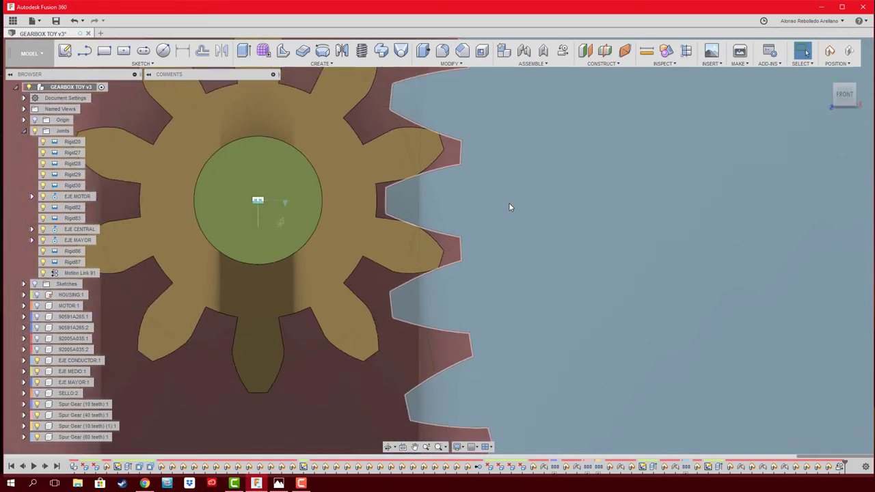
scroll(508, 207, down, 4)
scroll(509, 207, down, 3)
shift+middle_drag(509, 207, 370, 175)
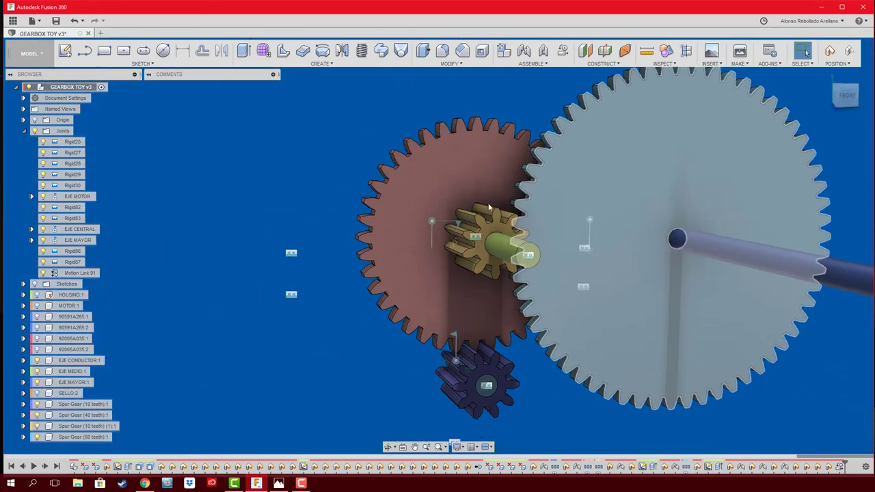
scroll(370, 175, up, 2)
scroll(370, 175, up, 2)
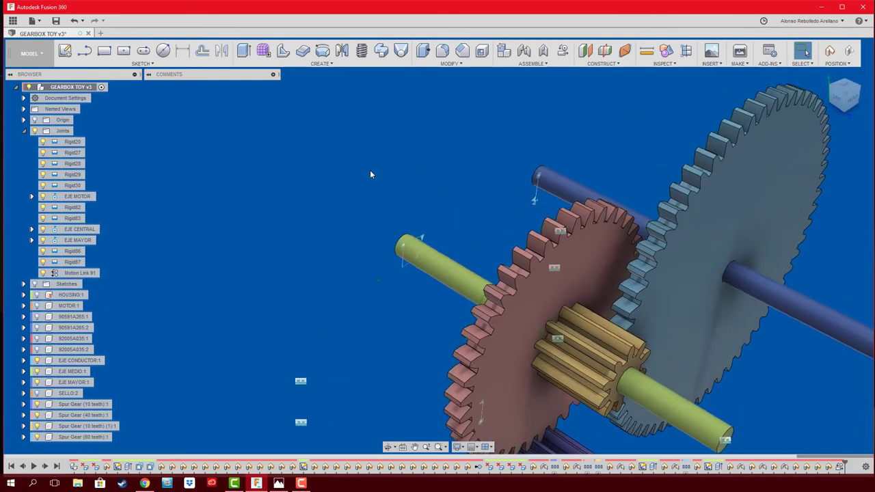
scroll(370, 174, up, 1)
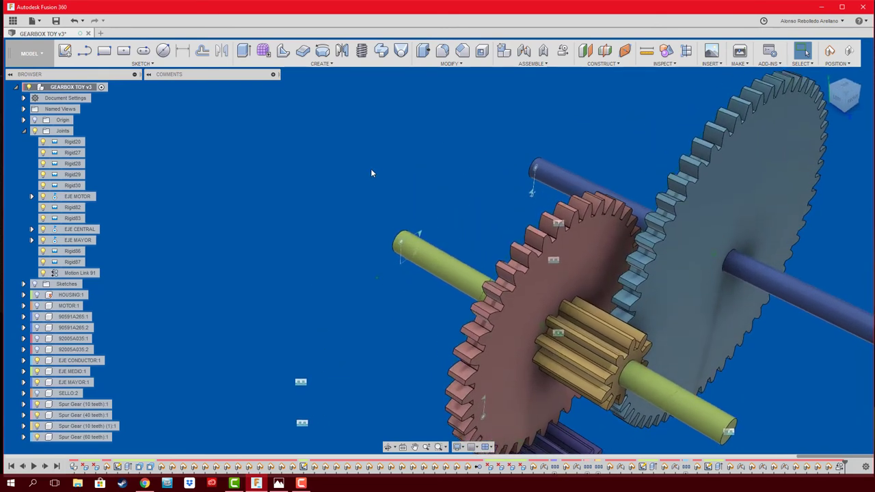
Step: Link EJE CENTRAL to EJE MAYOR at ((10/60)*360) deg, reversed, as Motion Link 92
click(565, 54)
click(624, 243)
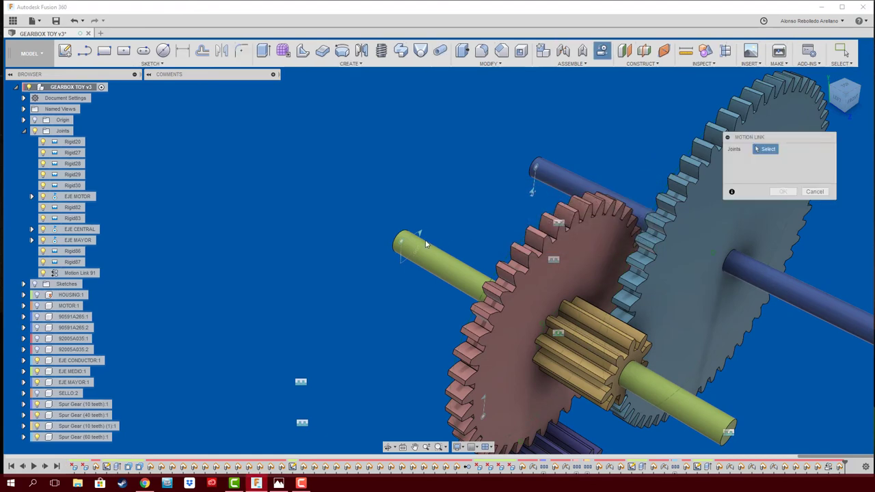
click(403, 244)
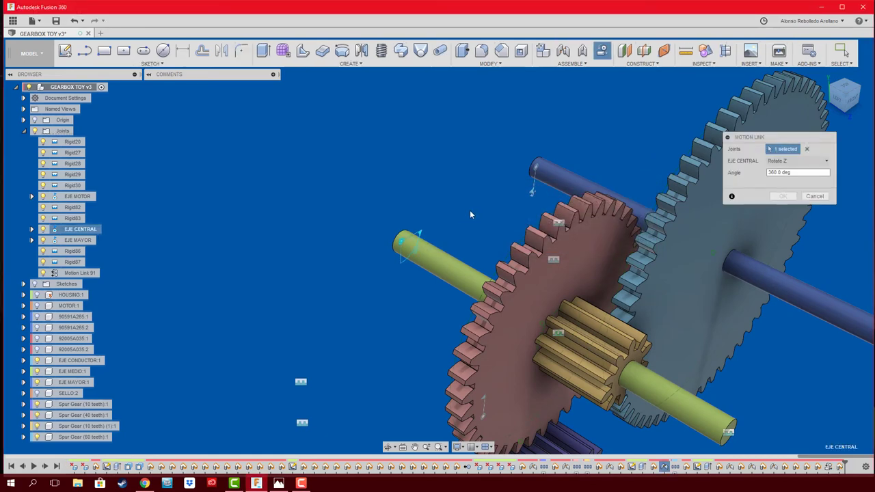
click(533, 193)
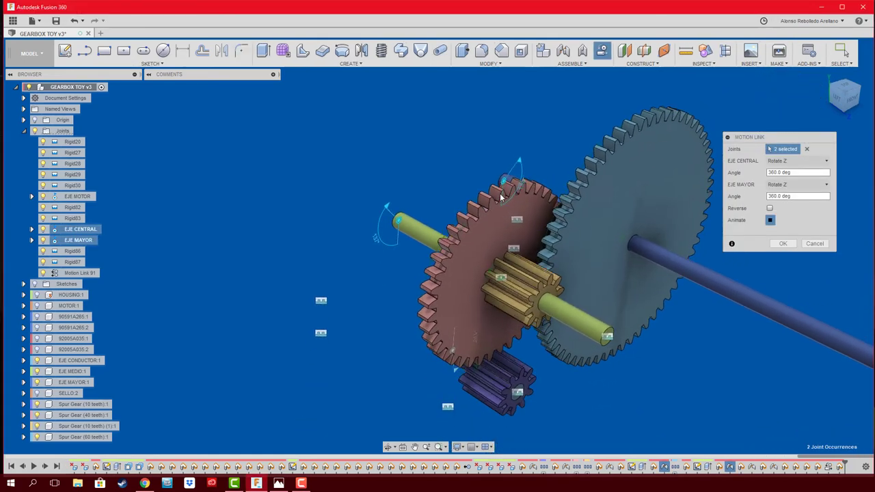
click(851, 101)
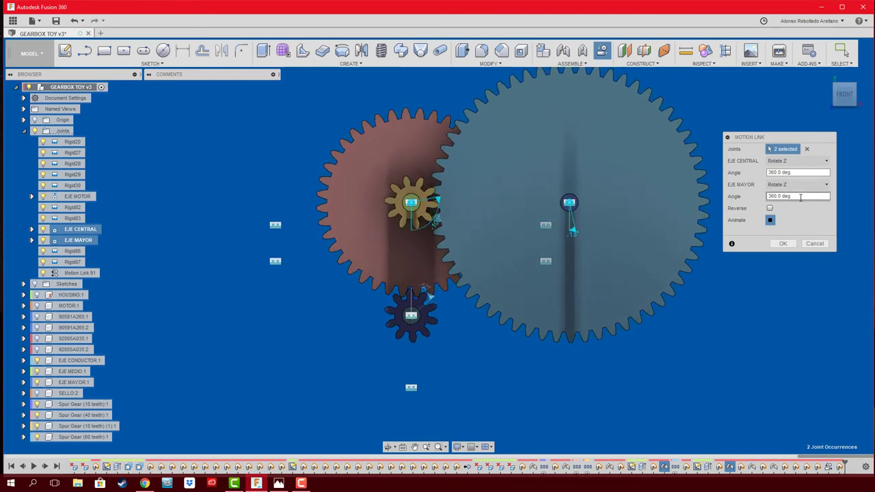
drag(800, 198, 729, 202)
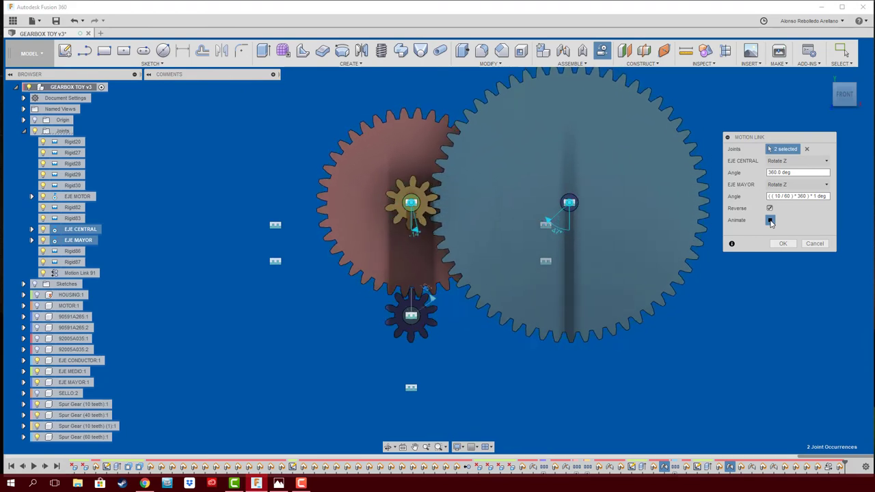
click(784, 245)
Step: Drag the small pinion to confirm the compound and 60-tooth gears rotate along
scroll(419, 213, up, 5)
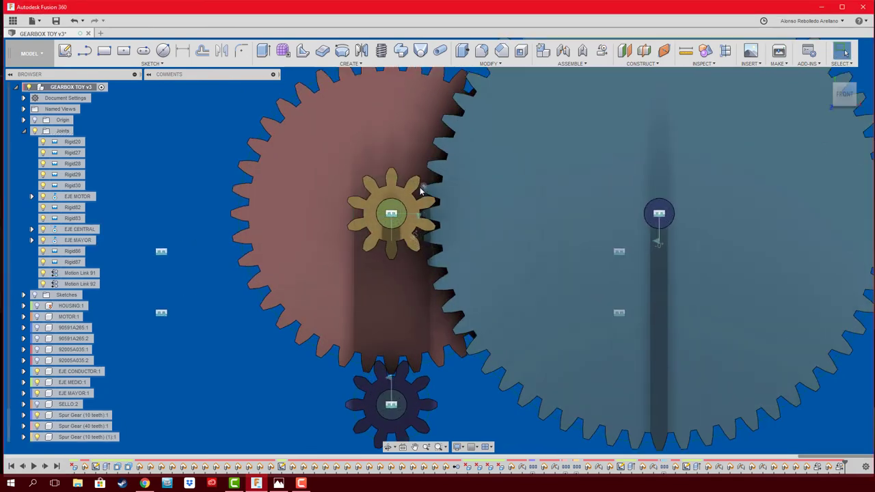
scroll(418, 213, up, 5)
drag(419, 213, 426, 282)
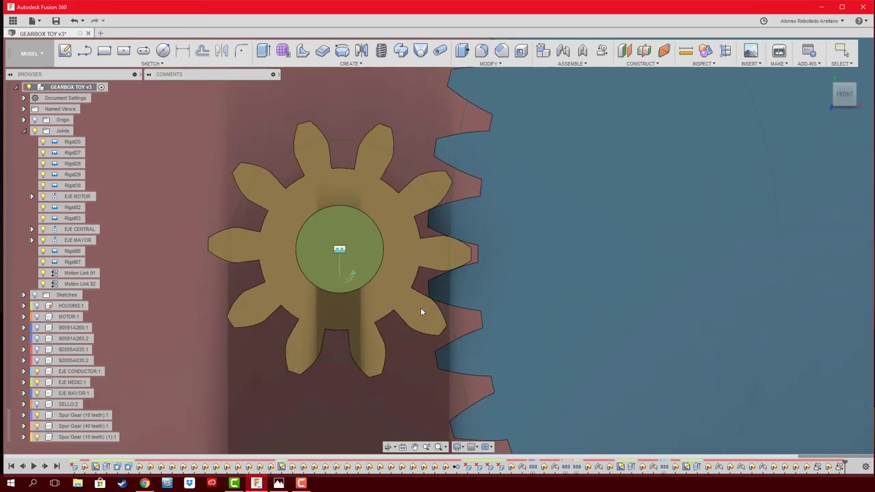
scroll(408, 268, down, 3)
scroll(410, 266, down, 3)
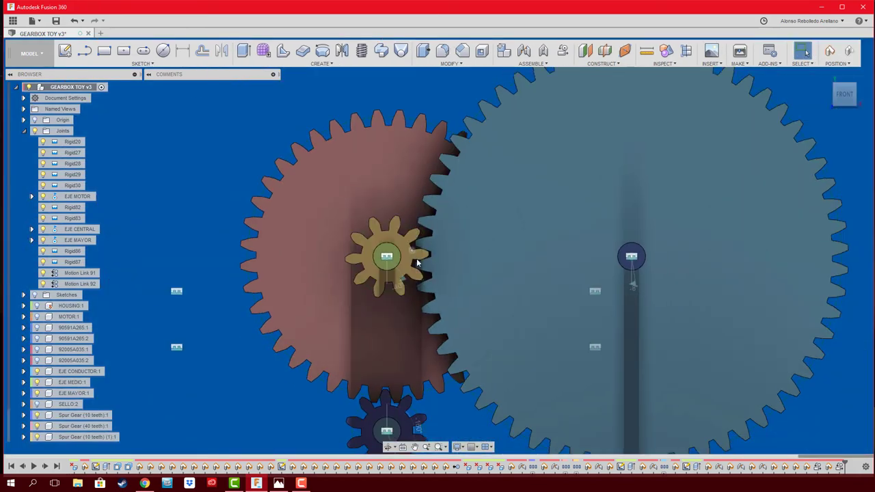
middle_drag(400, 413, 422, 300)
scroll(422, 300, up, 2)
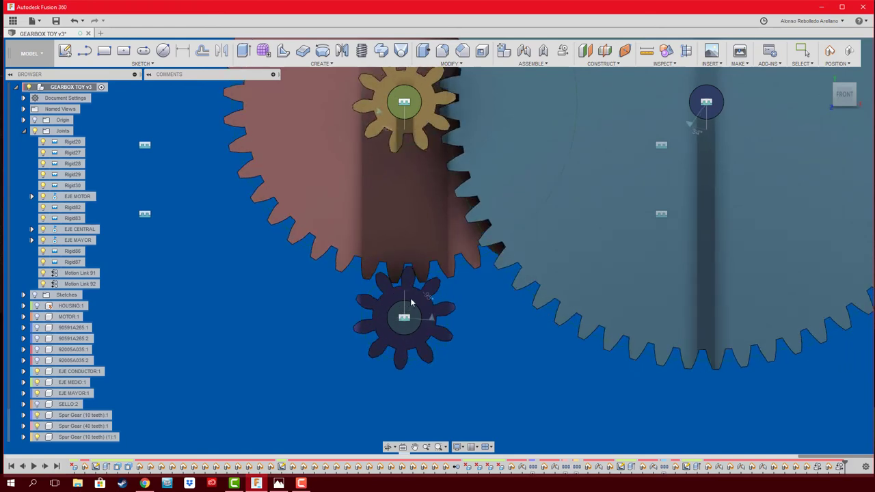
scroll(514, 355, down, 2)
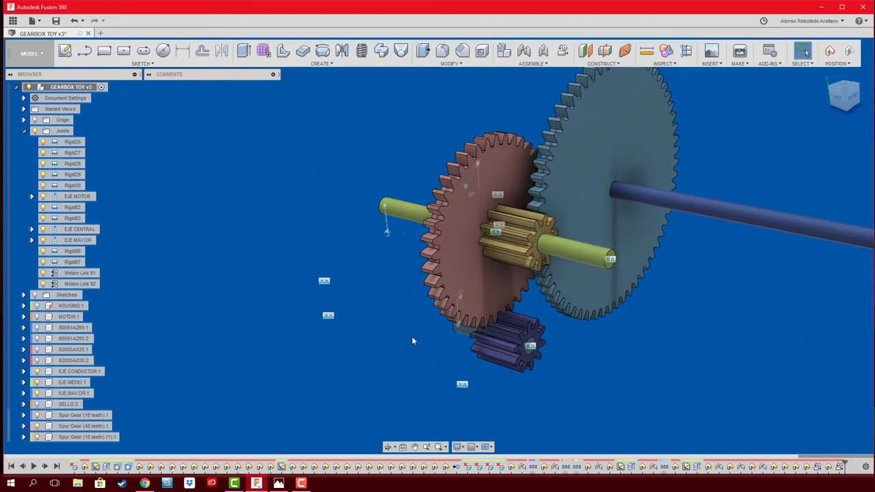
click(87, 274)
right_click(90, 276)
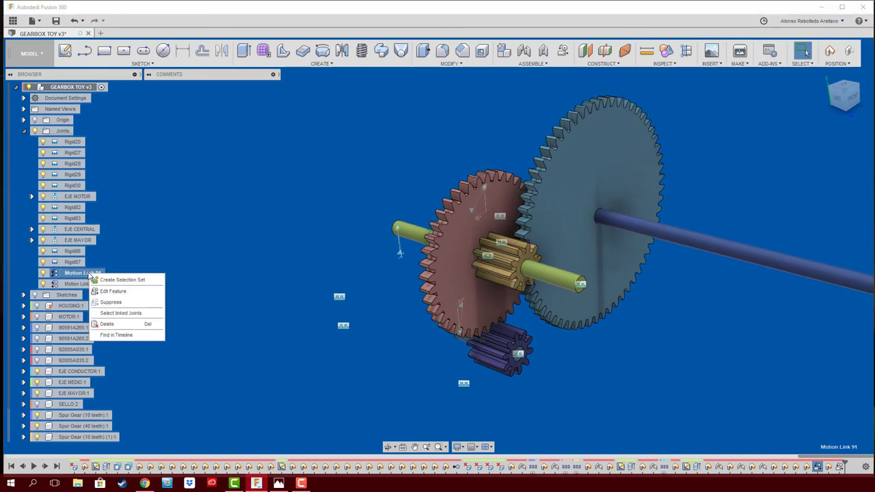
click(114, 292)
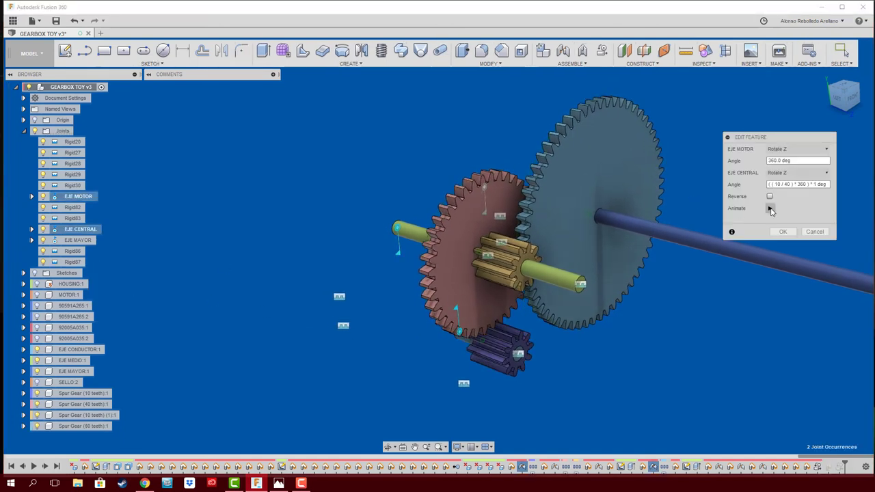
click(770, 207)
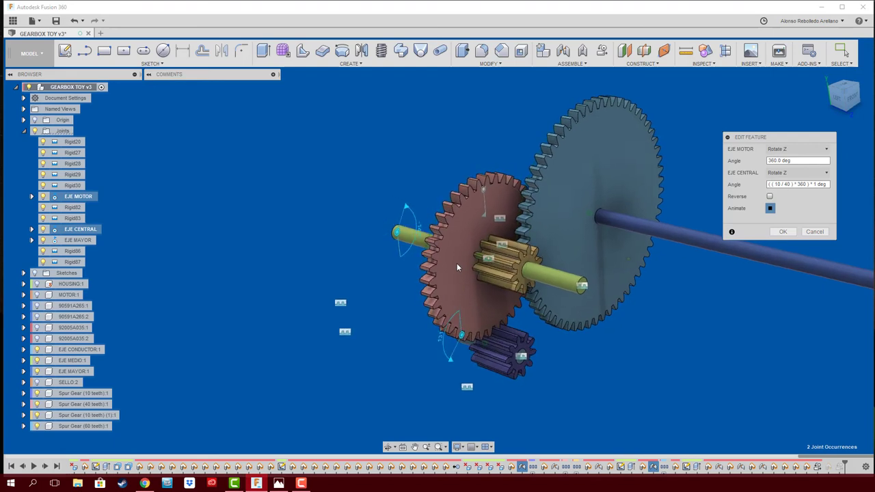
click(783, 231)
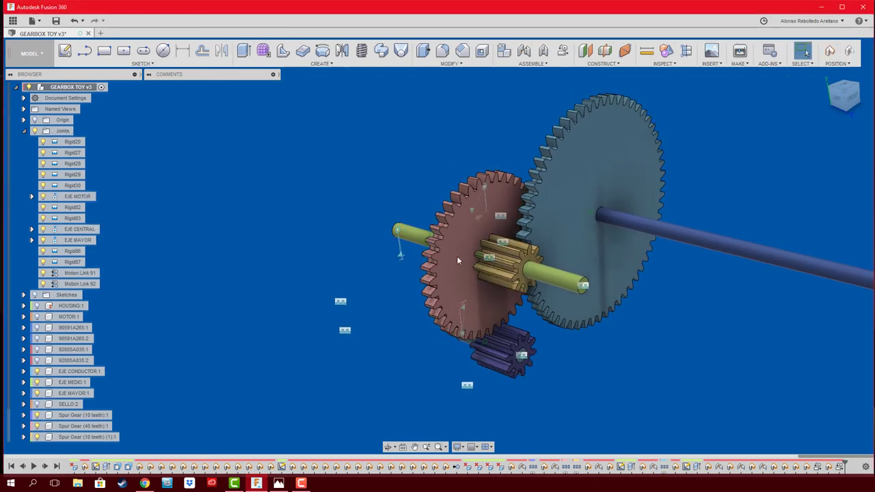
right_click(85, 284)
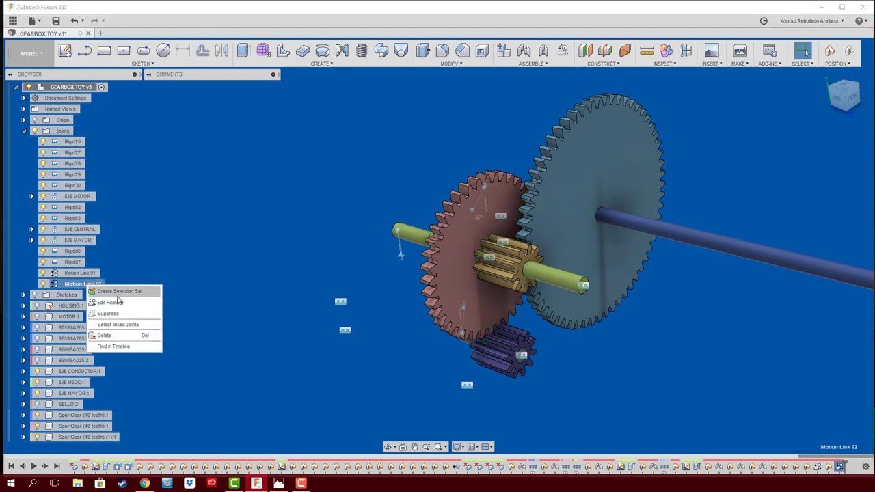
click(109, 302)
click(769, 208)
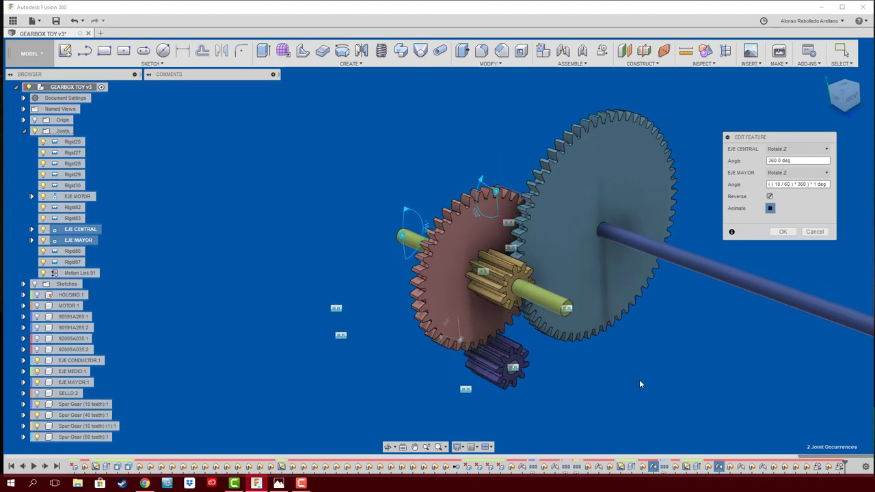
click(823, 234)
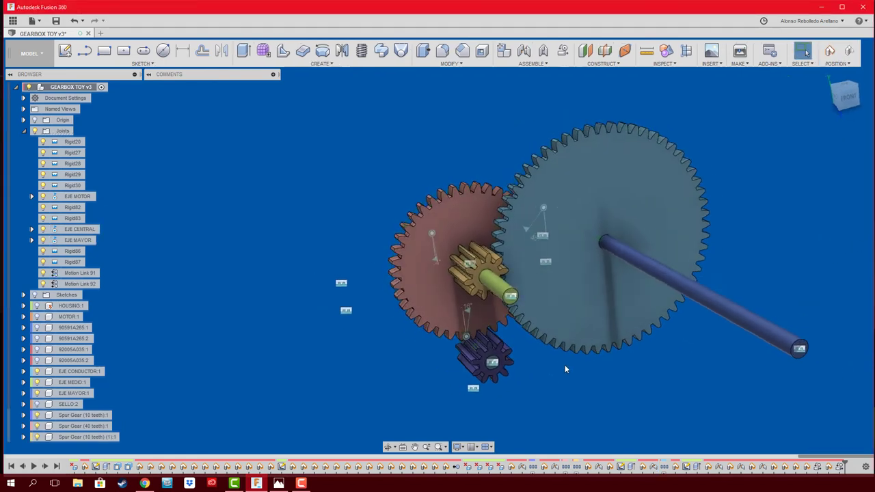
Step: Animate the model from the EJE MOTOR joint, watch the gears turn, then stop it
mouse_move(564, 369)
shift+middle_down()
mouse_move(405, 363)
mouse_move(412, 340)
mouse_move(403, 352)
shift+middle_up()
right_click(405, 348)
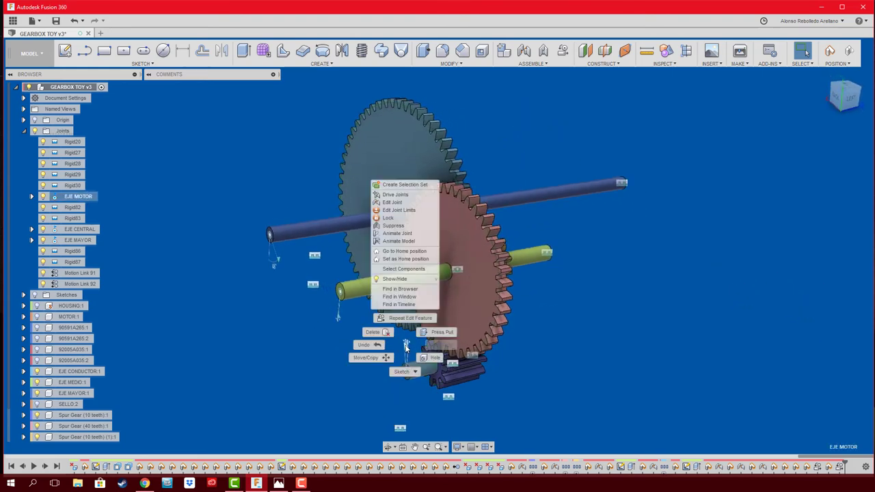
click(400, 234)
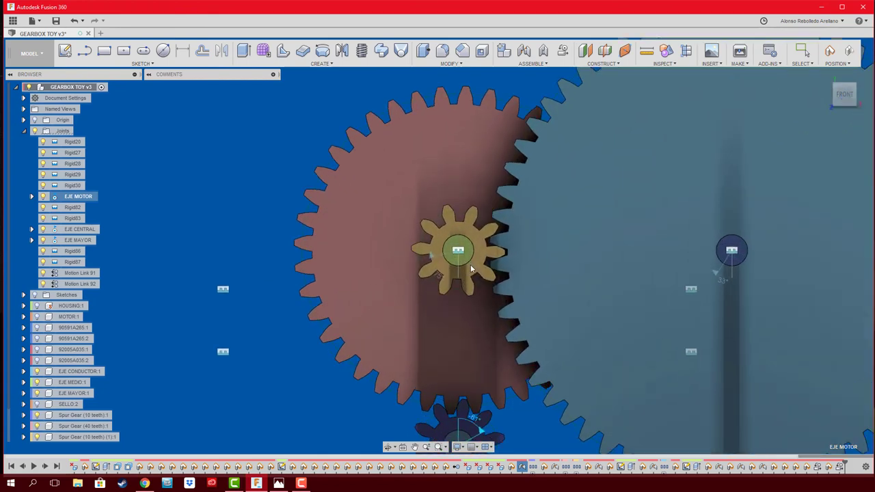
scroll(465, 274, up, 10)
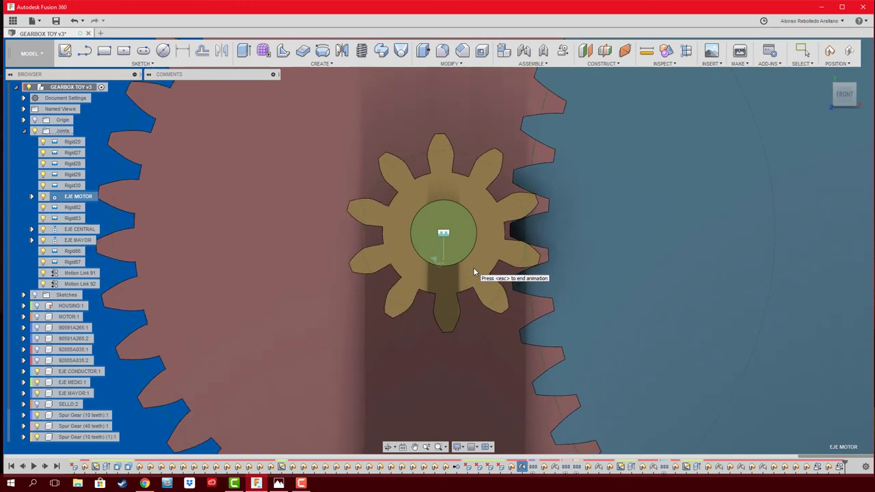
scroll(474, 272, down, 8)
scroll(473, 272, down, 2)
shift+middle_drag(479, 276, 487, 338)
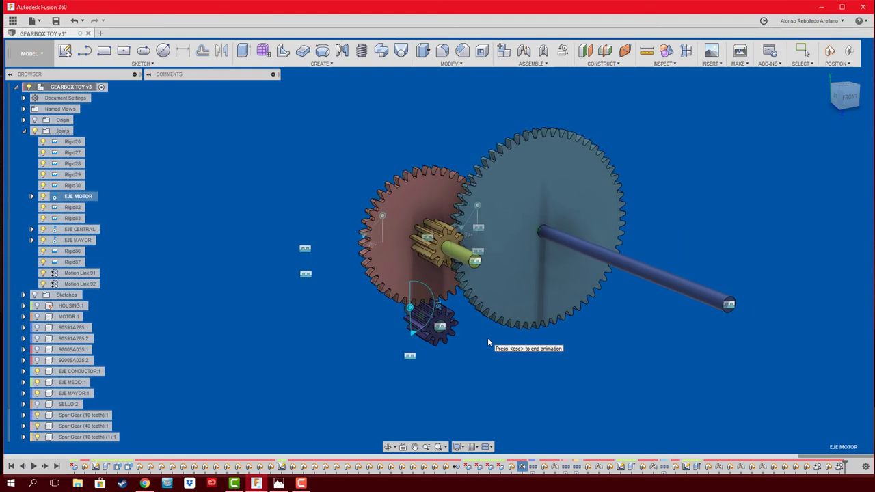
shift+middle_drag(487, 337, 506, 348)
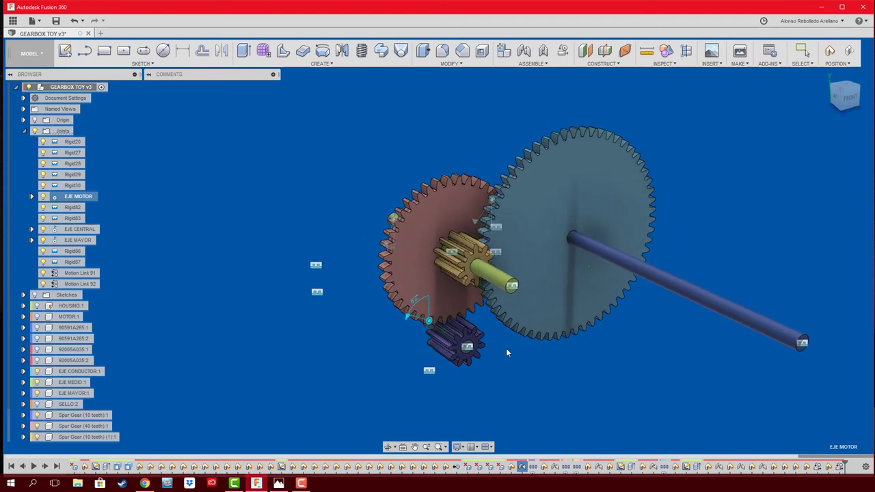
key(Escape)
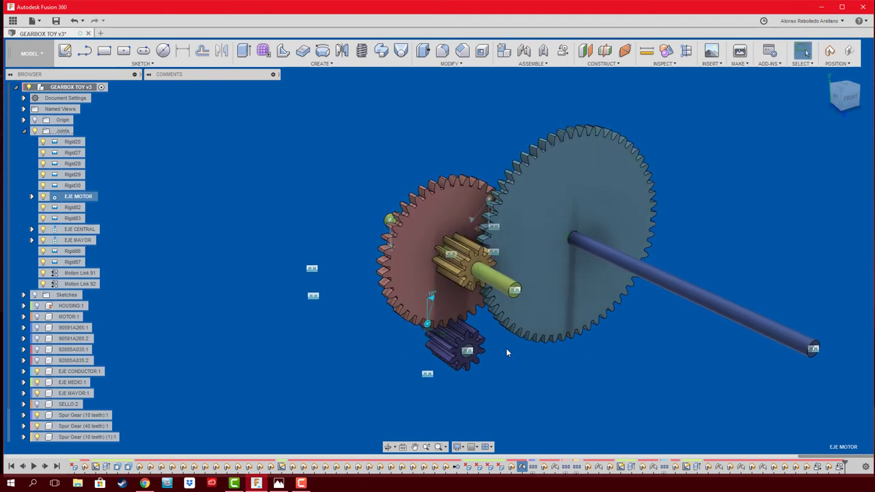
Step: Rerun the EJE MOTOR animation from a new angle, then drag the purple pinion to turn the gears
mouse_move(339, 330)
shift+middle_down()
mouse_move(242, 312)
mouse_move(314, 301)
mouse_move(345, 234)
mouse_move(415, 179)
mouse_move(458, 188)
shift+middle_up()
right_click(467, 188)
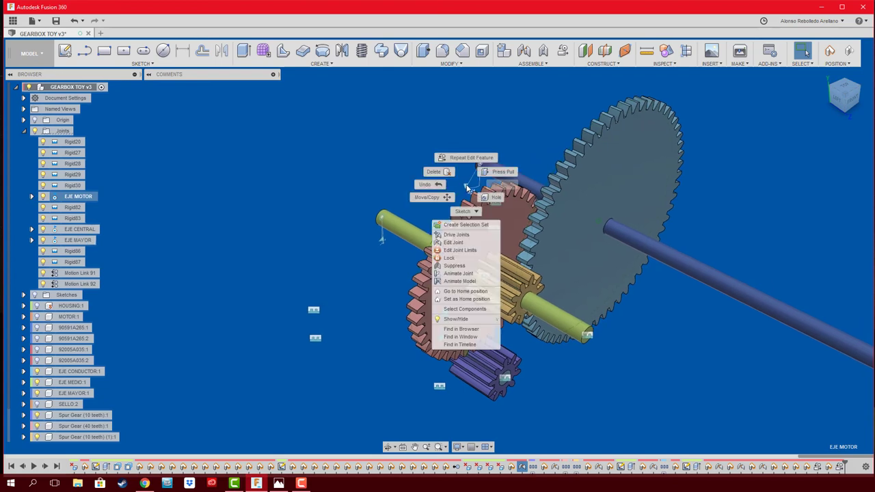
click(471, 286)
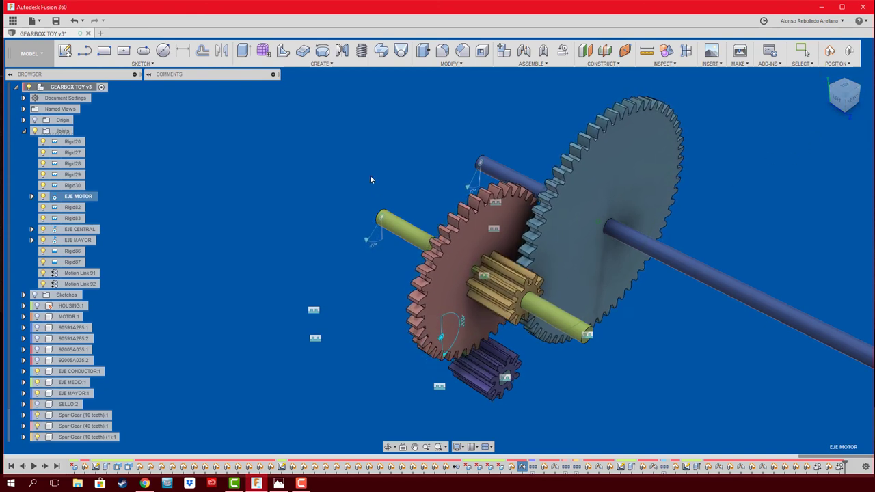
key(Escape)
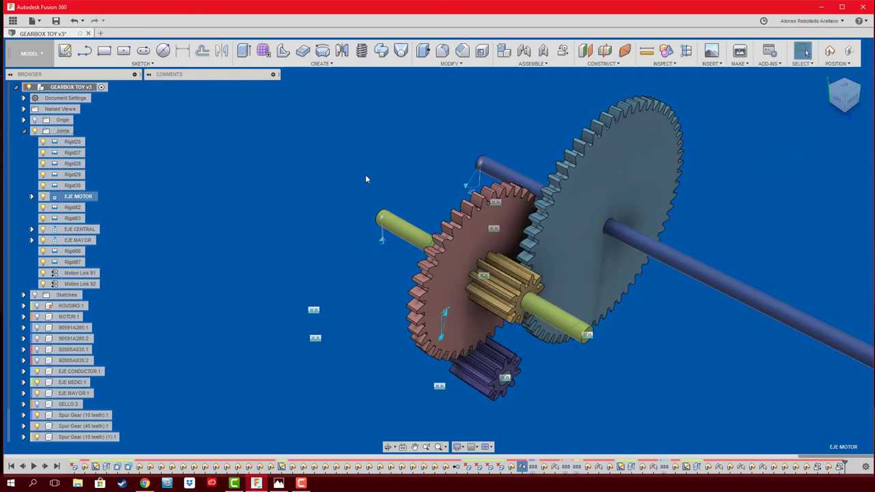
scroll(534, 391, up, 3)
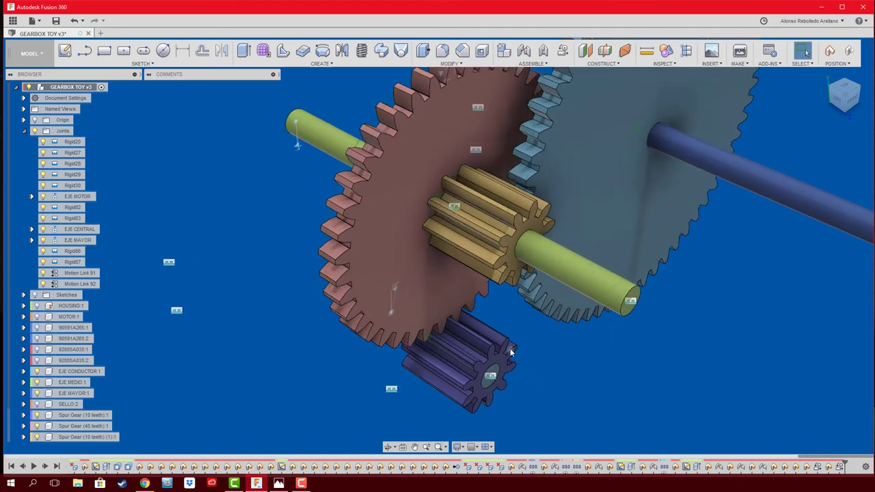
mouse_move(469, 374)
mouse_down()
mouse_move(506, 336)
mouse_move(508, 378)
mouse_up()
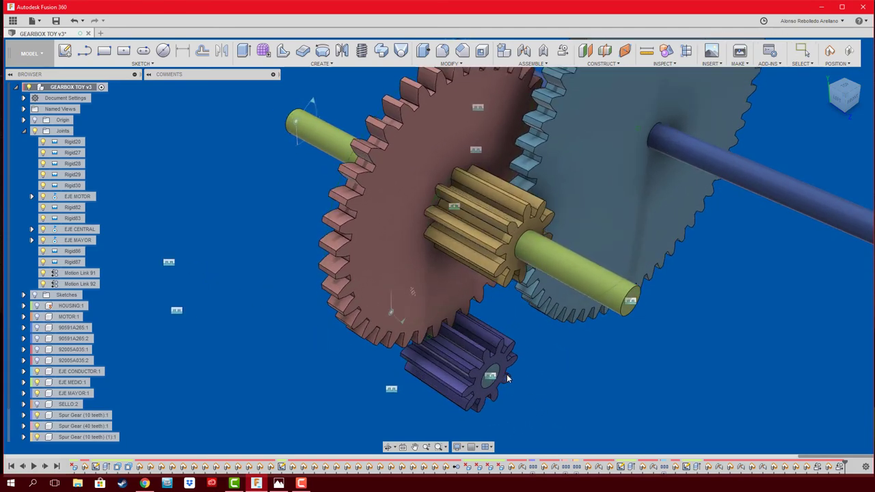
Step: Open Motion Link 92 for editing and view the whole gear assembly
right_click(89, 288)
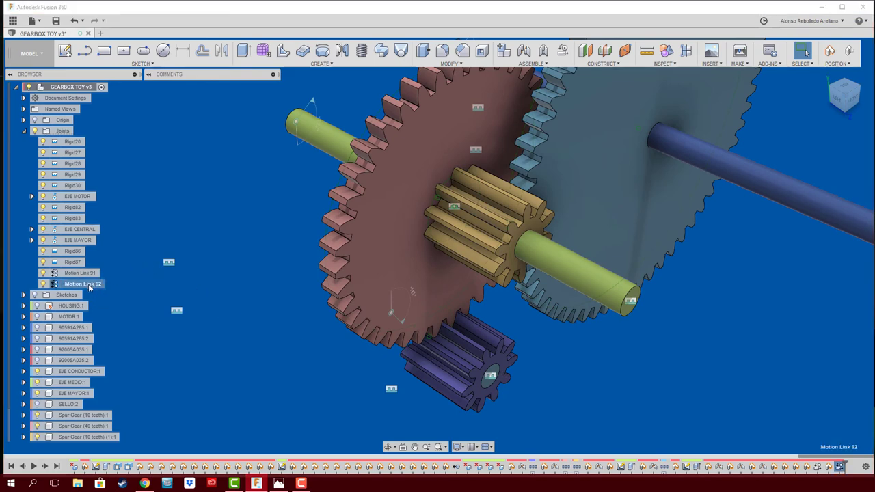
click(112, 303)
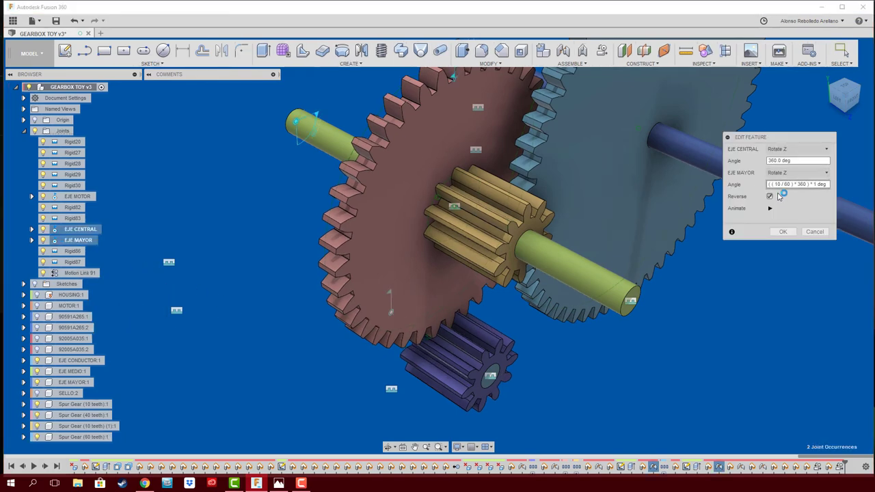
scroll(691, 298, down, 3)
mouse_move(691, 299)
shift+middle_down()
mouse_move(441, 285)
mouse_move(318, 251)
mouse_move(216, 258)
shift+middle_up()
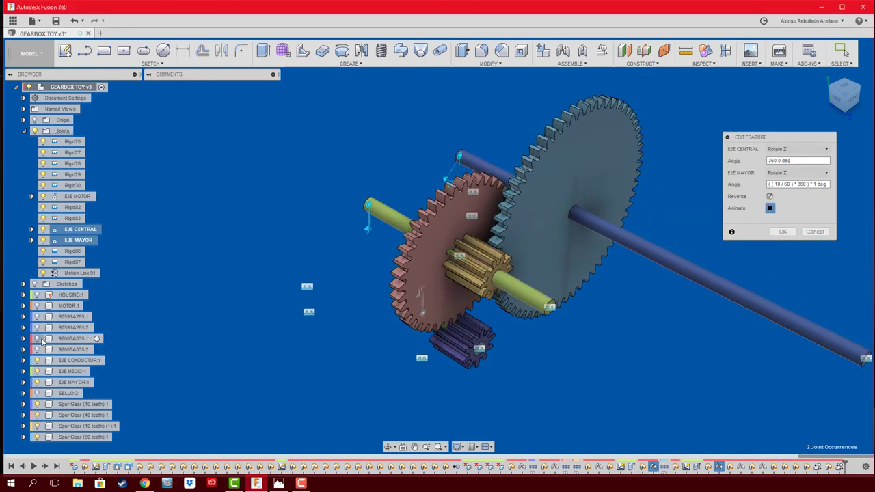
Step: Make HOUSING:1 visible around the gears, cancel without changes, and reopen Motion Link 92
click(37, 306)
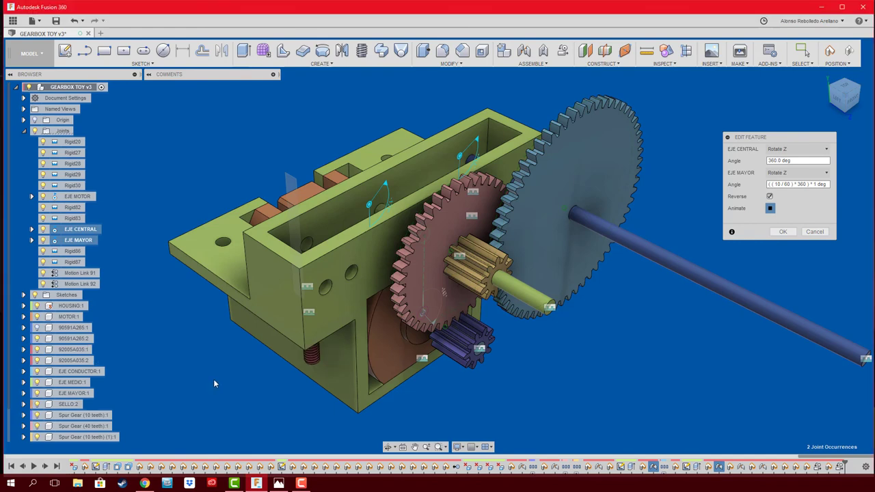
click(813, 232)
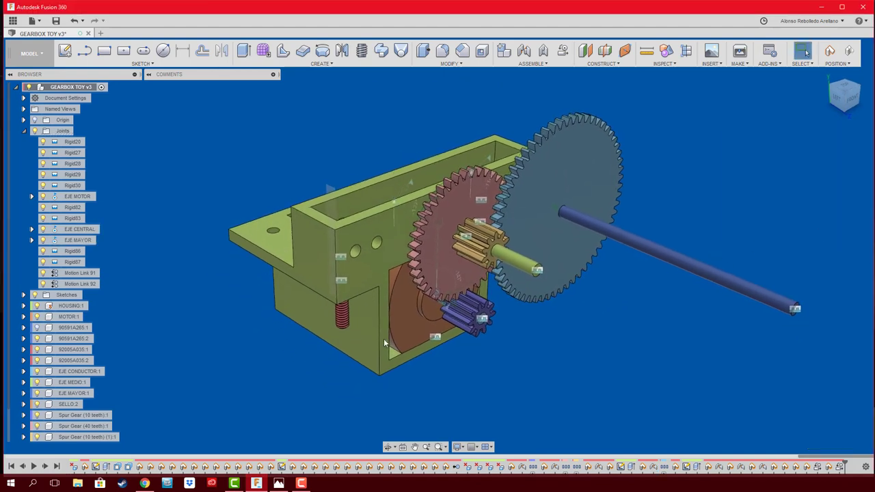
right_click(97, 285)
click(124, 304)
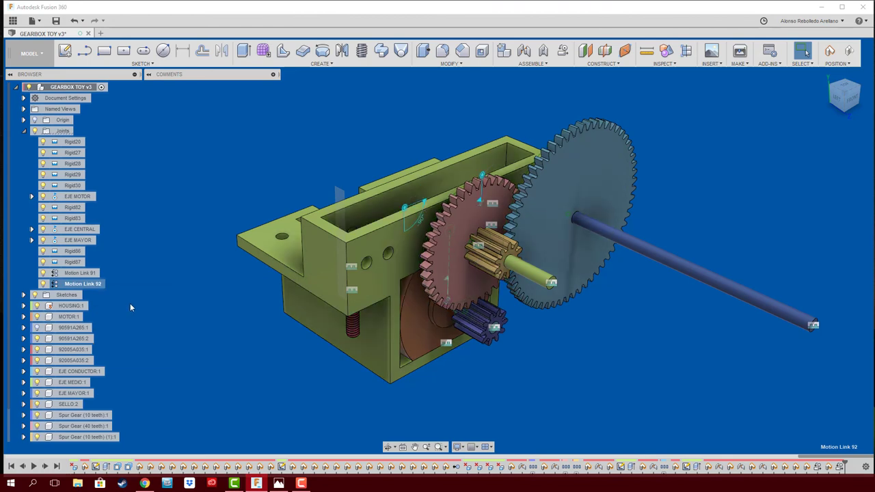